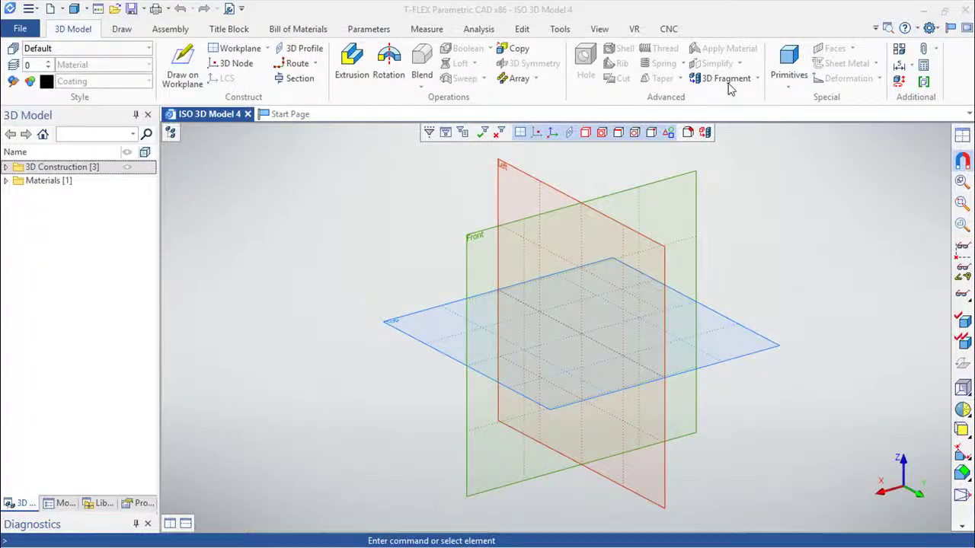
# Step: Insert the 18.ES.01.07 base Ponta esquerda part file as a 3D fragment
pyautogui.click(725, 79)
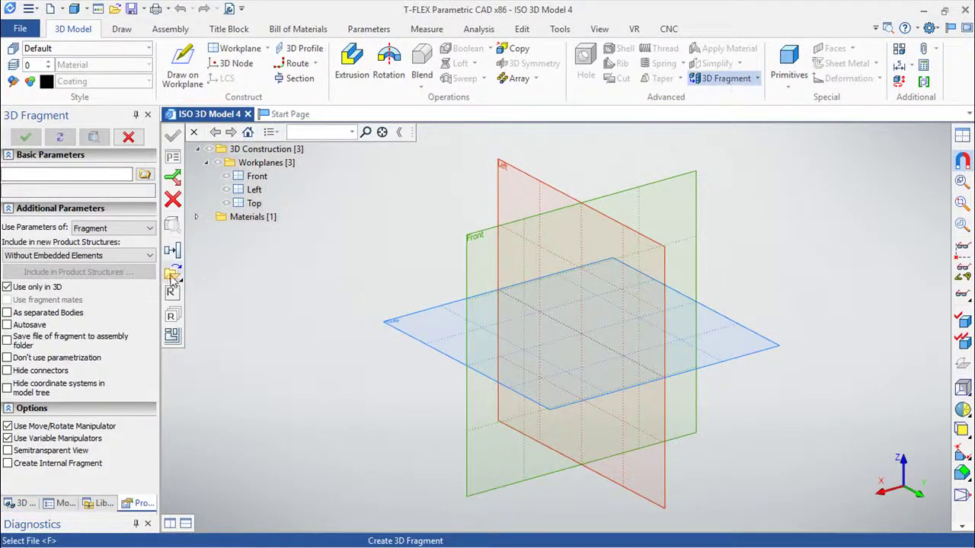
pyautogui.click(172, 274)
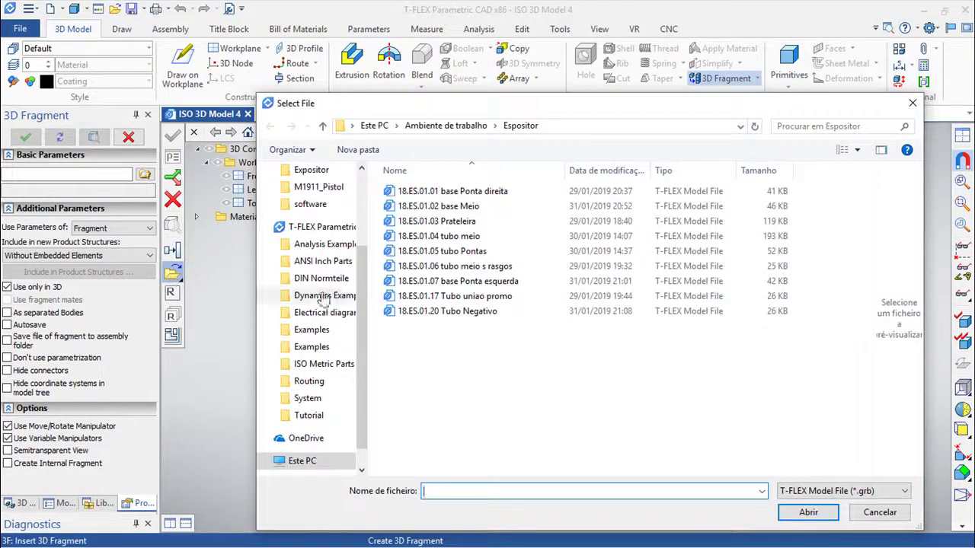
pyautogui.click(478, 283)
pyautogui.click(821, 514)
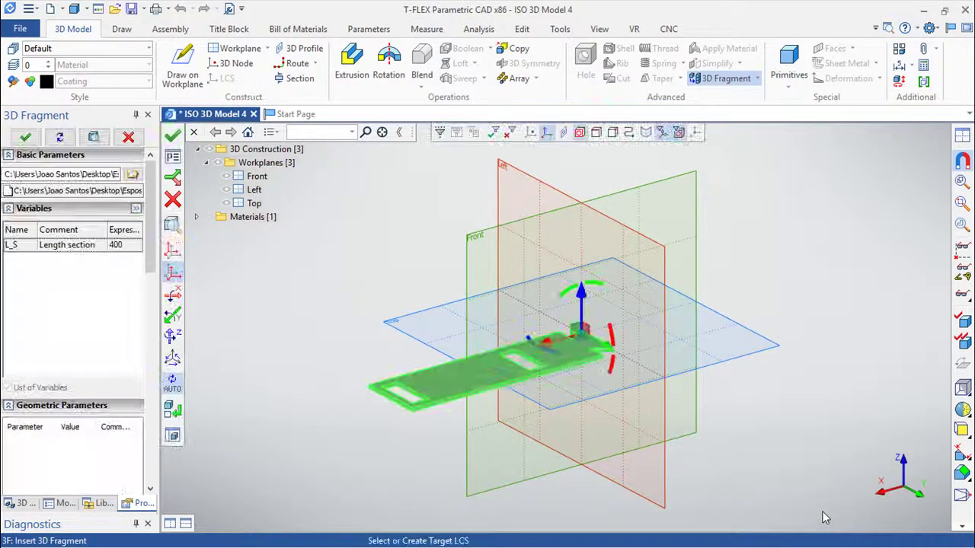
pyautogui.scroll(-2, 642, 383)
pyautogui.scroll(2, 438, 311)
# Step: Link the fragment's L_S section length to a new model variable L_S = 400
pyautogui.doubleClick(114, 245)
pyautogui.write('L_S')
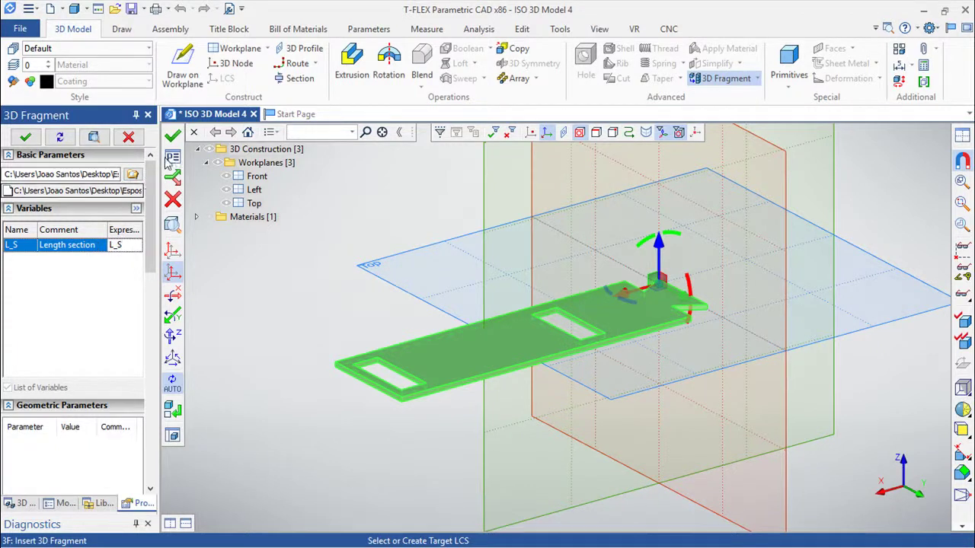
pyautogui.click(172, 135)
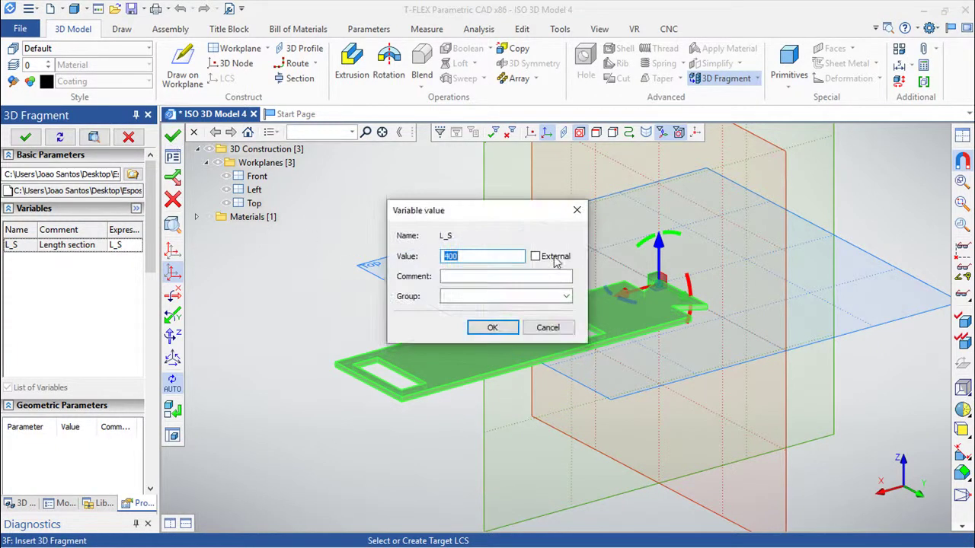
pyautogui.click(493, 327)
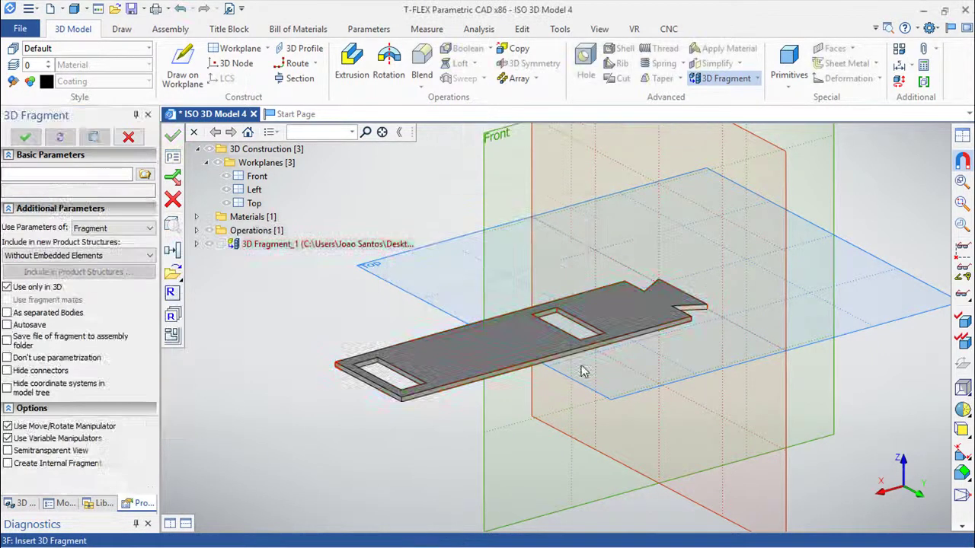
pyautogui.press('Escape')
pyautogui.moveTo(673, 402)
pyautogui.mouseDown(button='right')
pyautogui.moveTo(687, 428)
pyautogui.moveTo(766, 355)
pyautogui.moveTo(700, 450)
pyautogui.mouseUp(button='right')
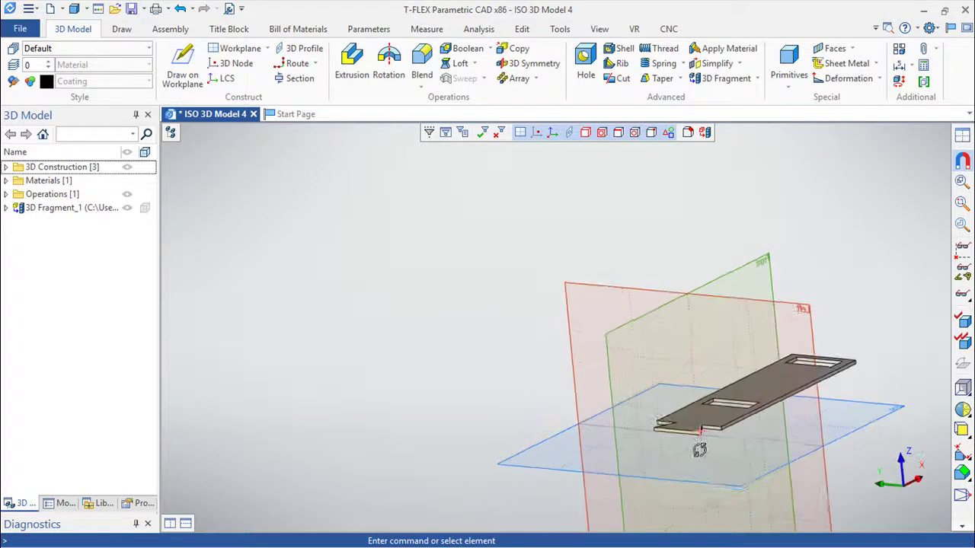
# Step: Add a local coordinate system with its origin at the plate's notch corner
pyautogui.scroll(2, 743, 446)
pyautogui.scroll(3, 743, 446)
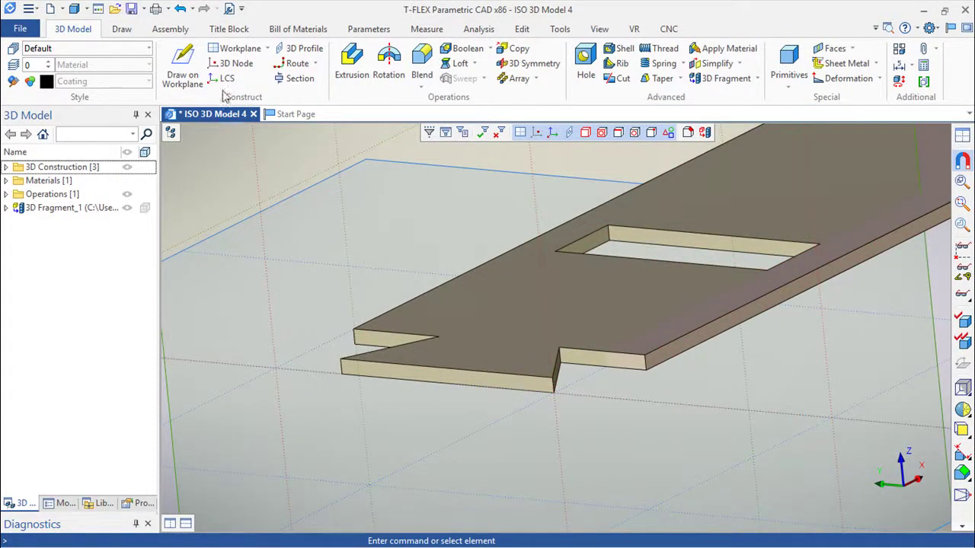
pyautogui.click(223, 79)
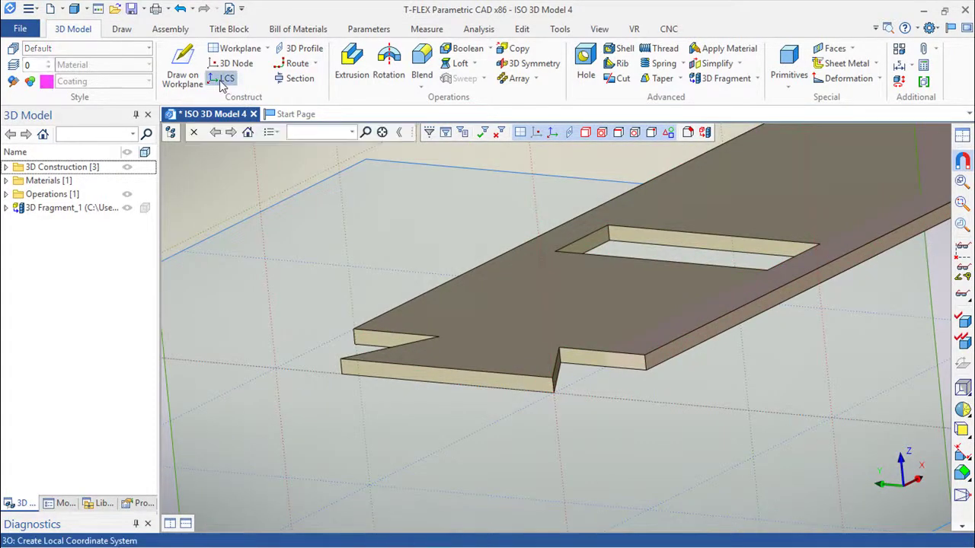
pyautogui.click(553, 397)
pyautogui.click(561, 371)
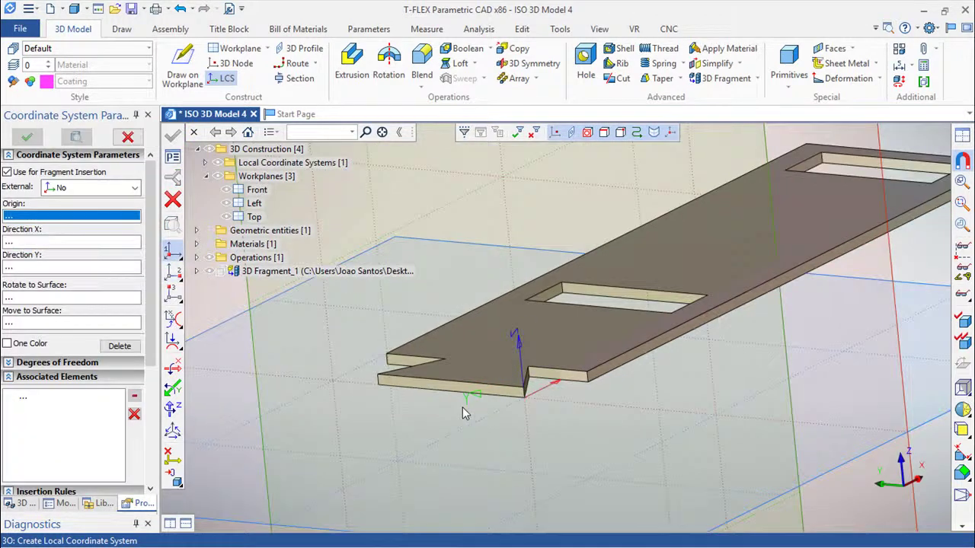
pyautogui.scroll(-5, 463, 414)
pyautogui.moveTo(463, 414); pyautogui.dragTo(555, 385, button='middle')
pyautogui.press('Escape')
# Step: Add a local coordinate system at the middle slot's corner, rotated 90° about Z
pyautogui.moveTo(496, 452); pyautogui.dragTo(882, 376, button='middle')
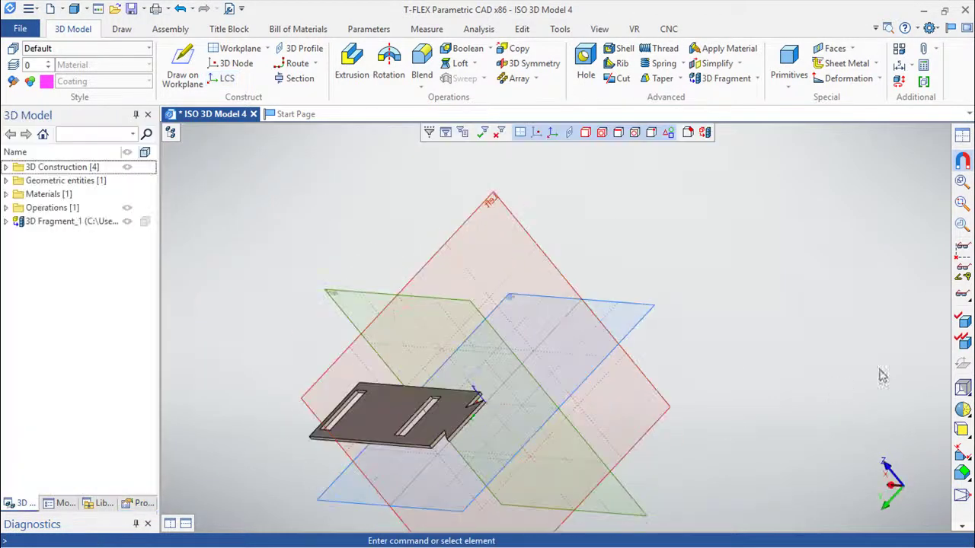
pyautogui.moveTo(676, 383)
pyautogui.mouseDown(button='middle')
pyautogui.moveTo(381, 326)
pyautogui.moveTo(505, 222)
pyautogui.moveTo(548, 235)
pyautogui.moveTo(615, 326)
pyautogui.moveTo(809, 199)
pyautogui.mouseUp(button='middle')
pyautogui.scroll(3, 618, 335)
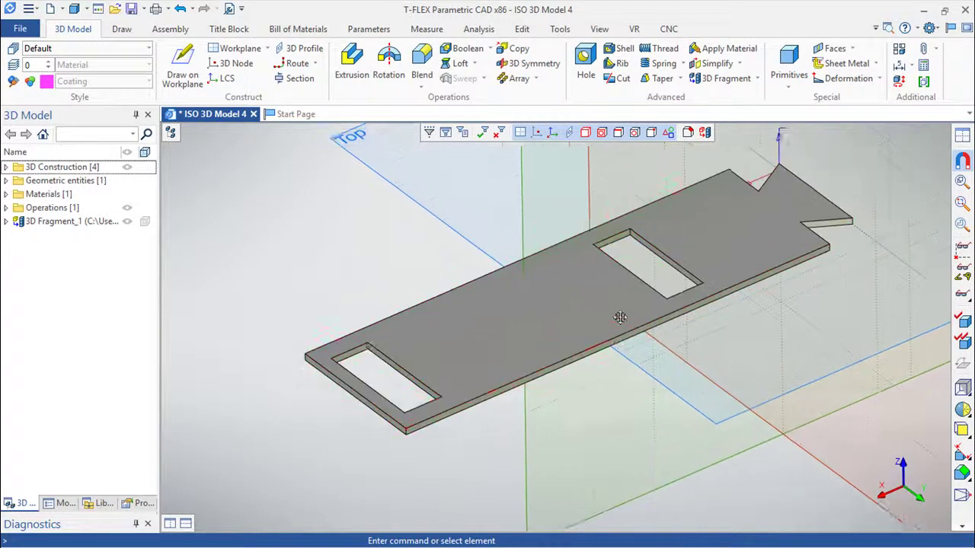
pyautogui.scroll(2, 578, 354)
pyautogui.scroll(3, 577, 354)
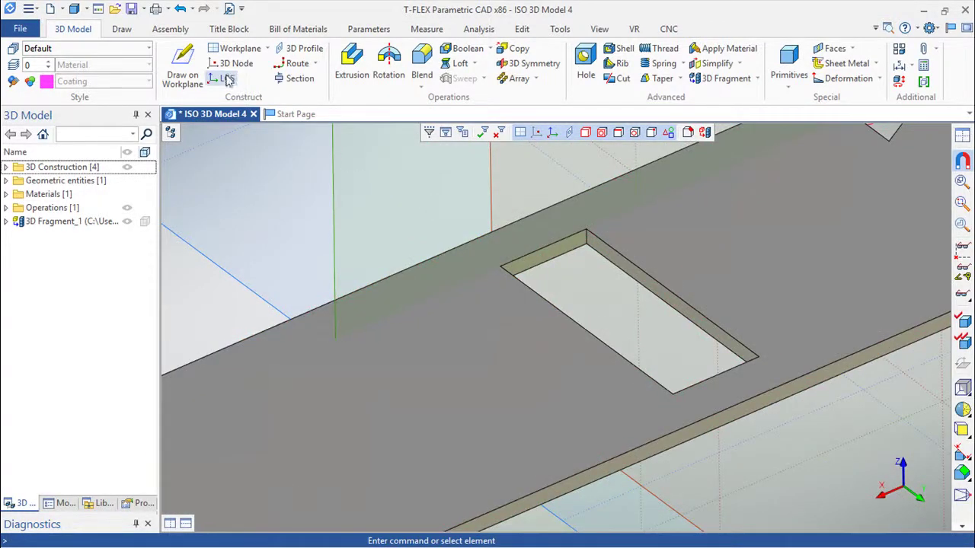
pyautogui.click(228, 79)
pyautogui.click(586, 247)
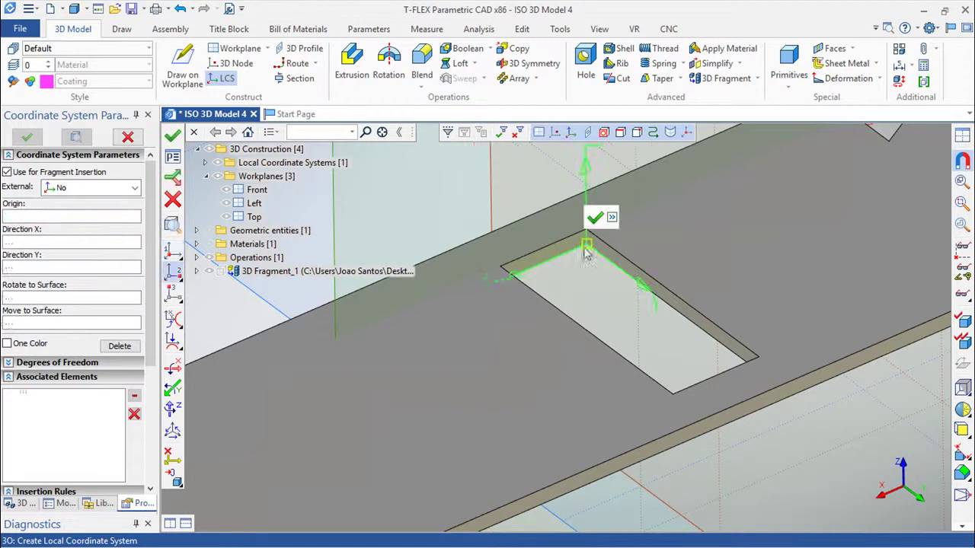
pyautogui.click(173, 410)
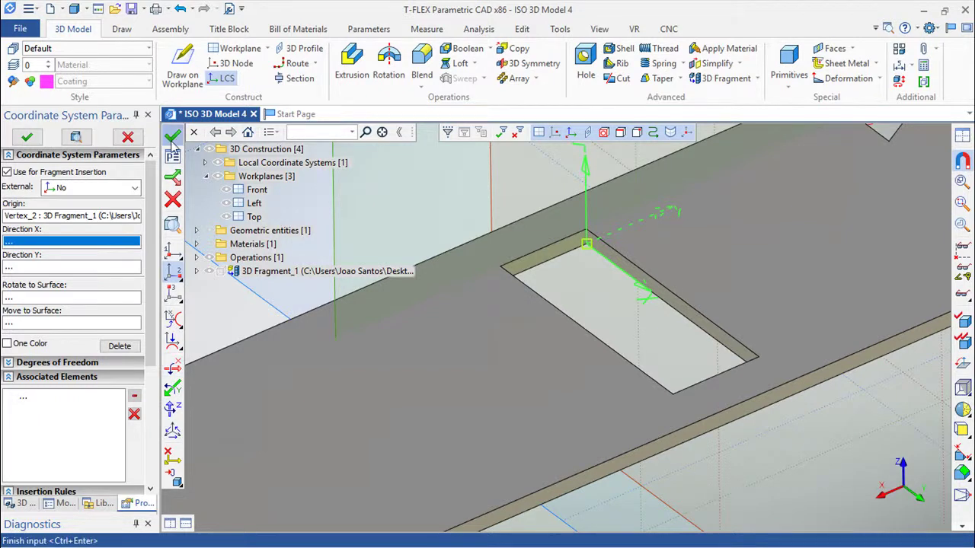
pyautogui.click(173, 135)
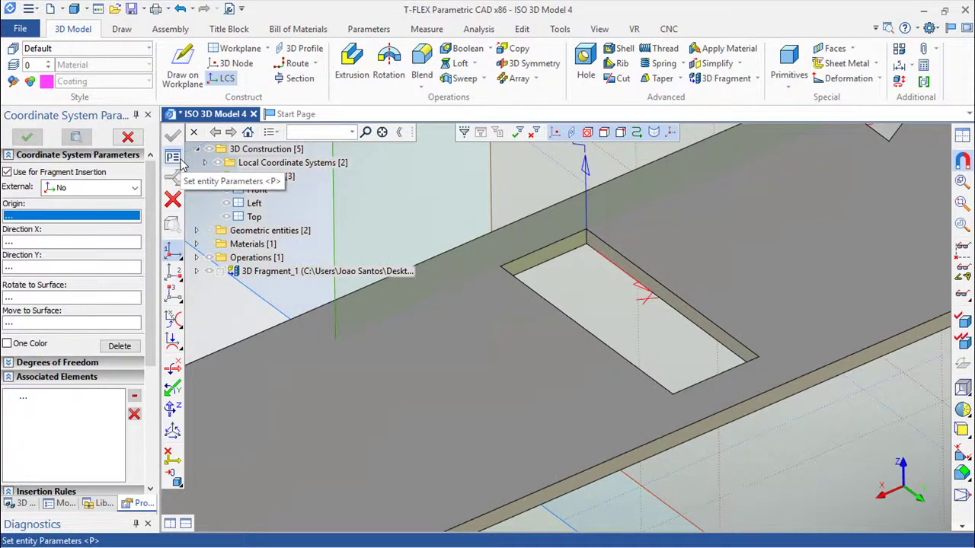
# Step: Add a third local coordinate system at the end slot's corner
pyautogui.scroll(-3, 446, 297)
pyautogui.scroll(1, 449, 305)
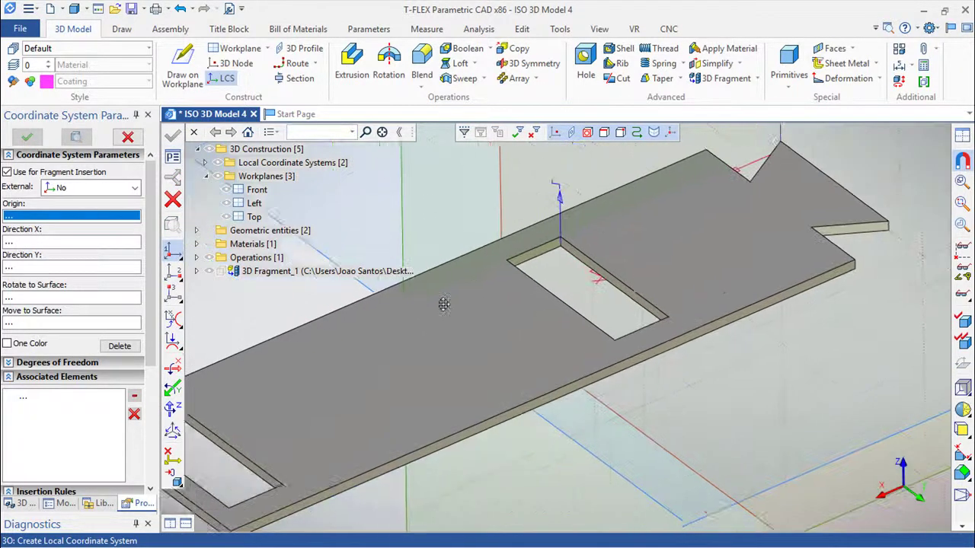
pyautogui.scroll(1, 468, 316)
pyautogui.click(365, 332)
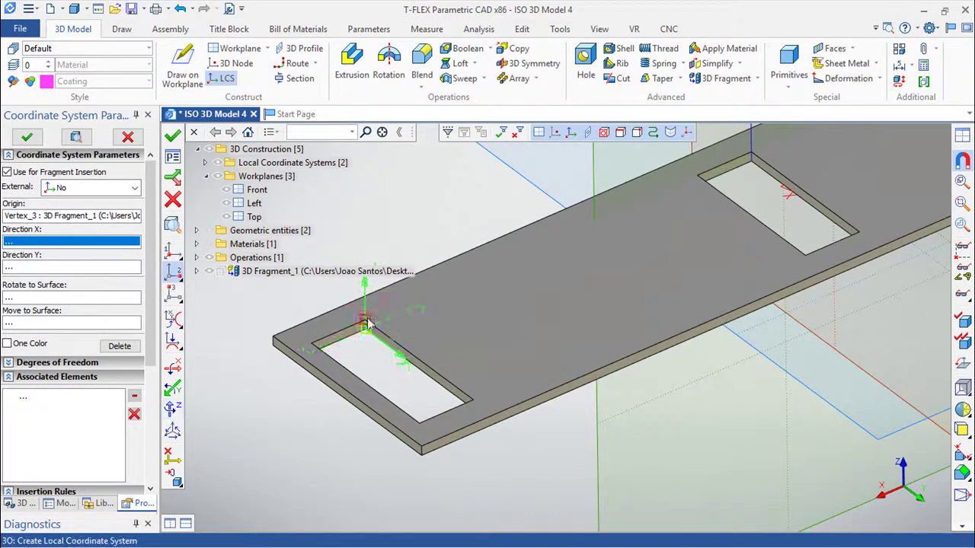
pyautogui.click(172, 135)
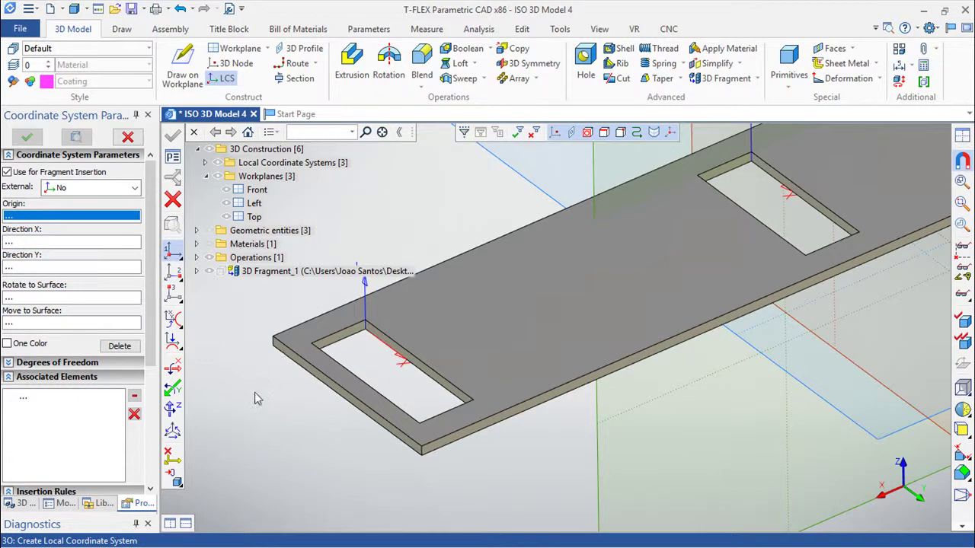
pyautogui.press('Escape')
pyautogui.scroll(-3, 556, 301)
pyautogui.moveTo(555, 301)
pyautogui.mouseDown(button='middle')
pyautogui.moveTo(466, 290)
pyautogui.moveTo(491, 199)
pyautogui.mouseUp(button='middle')
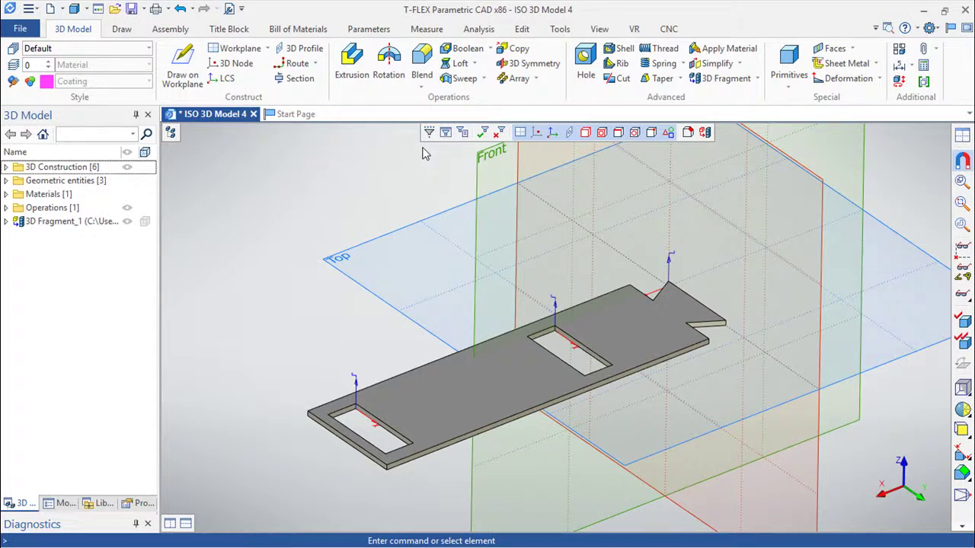
# Step: Insert 18.ES.01.06 tubo meio s rasgos as a fragment on the end slot's coordinate system
pyautogui.click(717, 82)
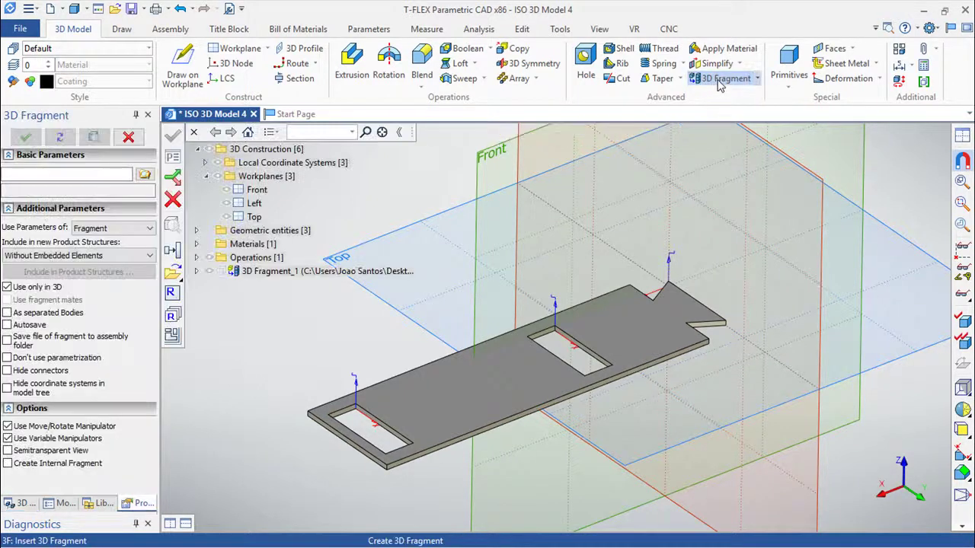
pyautogui.click(171, 273)
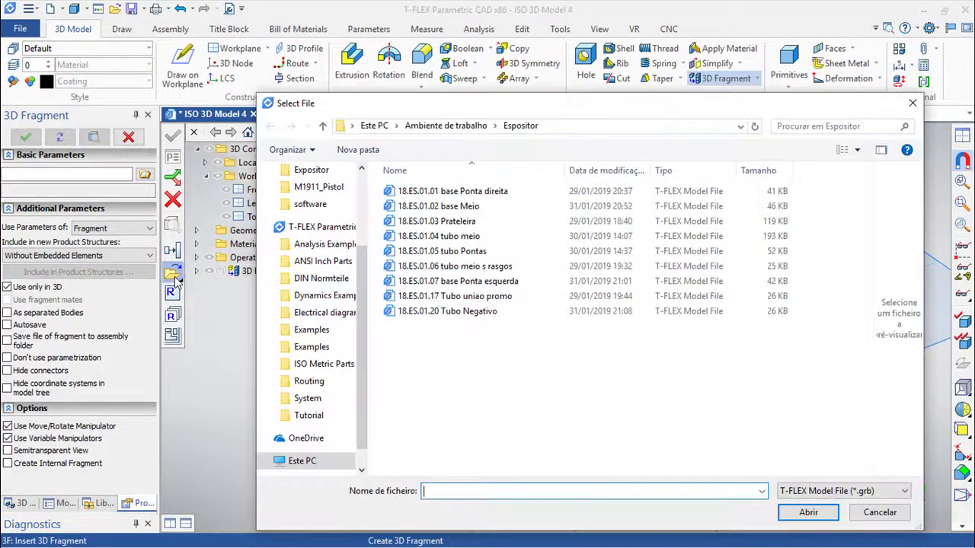
pyautogui.click(480, 268)
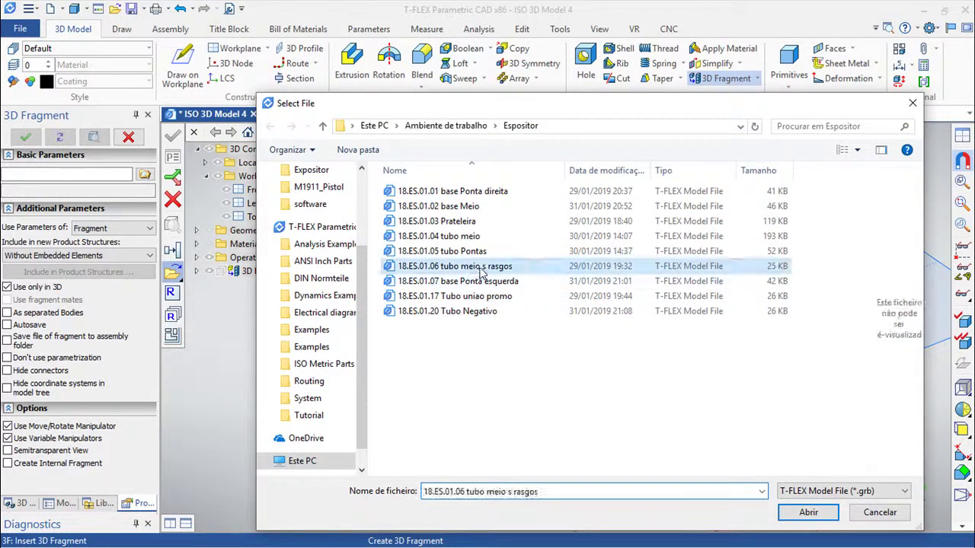
pyautogui.click(808, 512)
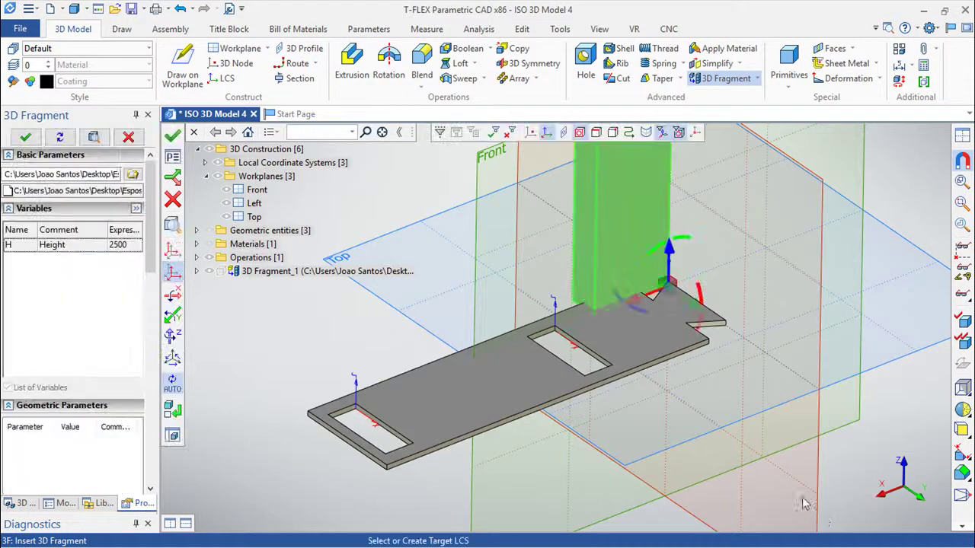
pyautogui.scroll(2, 674, 392)
pyautogui.scroll(2, 674, 393)
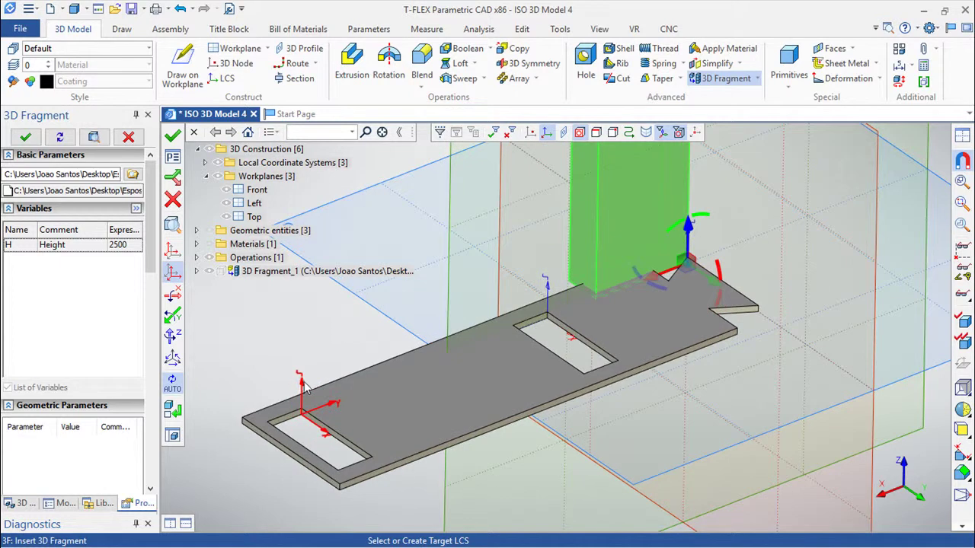
pyautogui.click(305, 388)
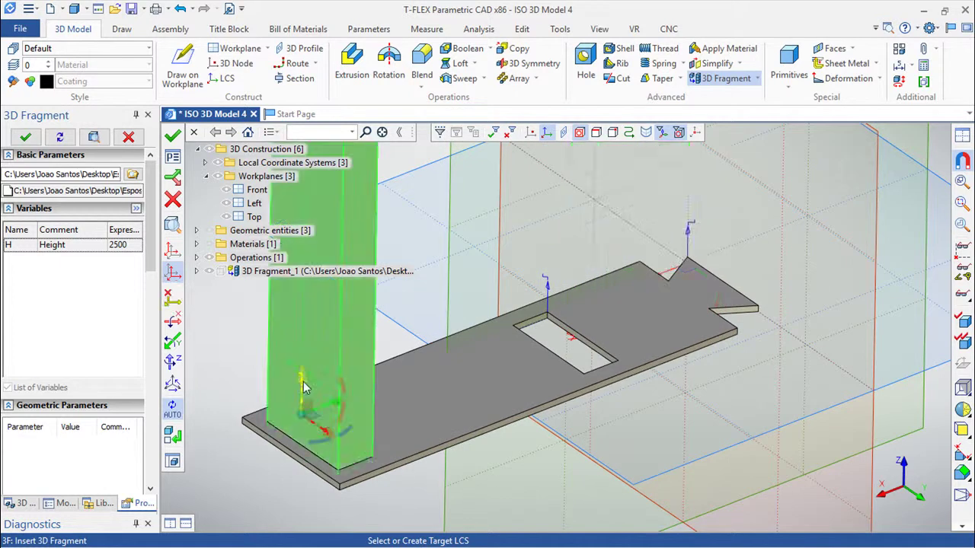
# Step: Drive the tube's Height by a new model variable H = 2000
pyautogui.doubleClick(130, 245)
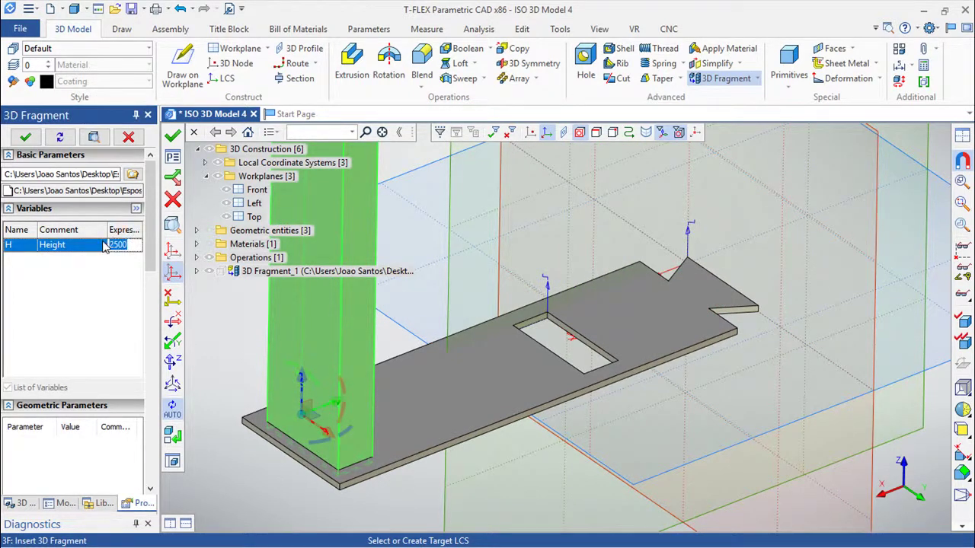
pyautogui.write('H')
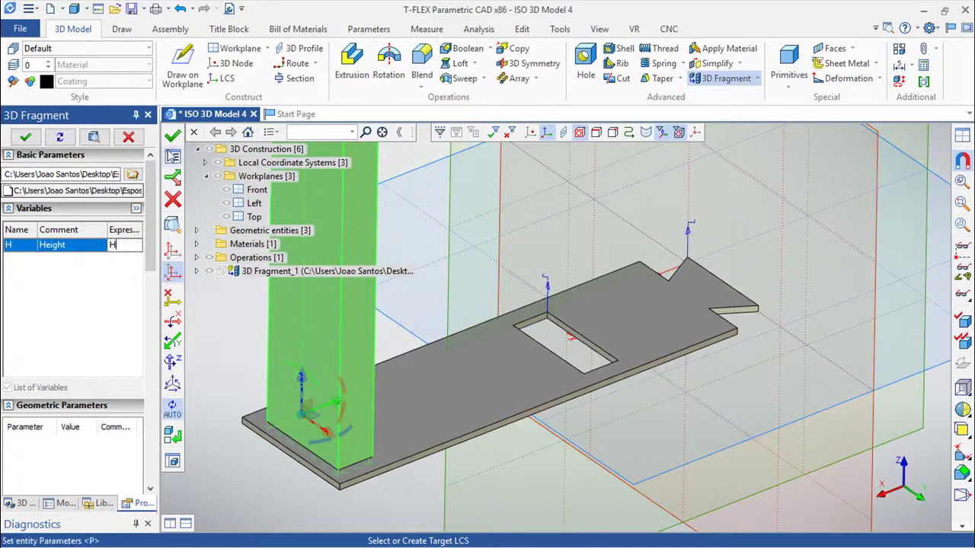
pyautogui.click(173, 134)
pyautogui.write('2000')
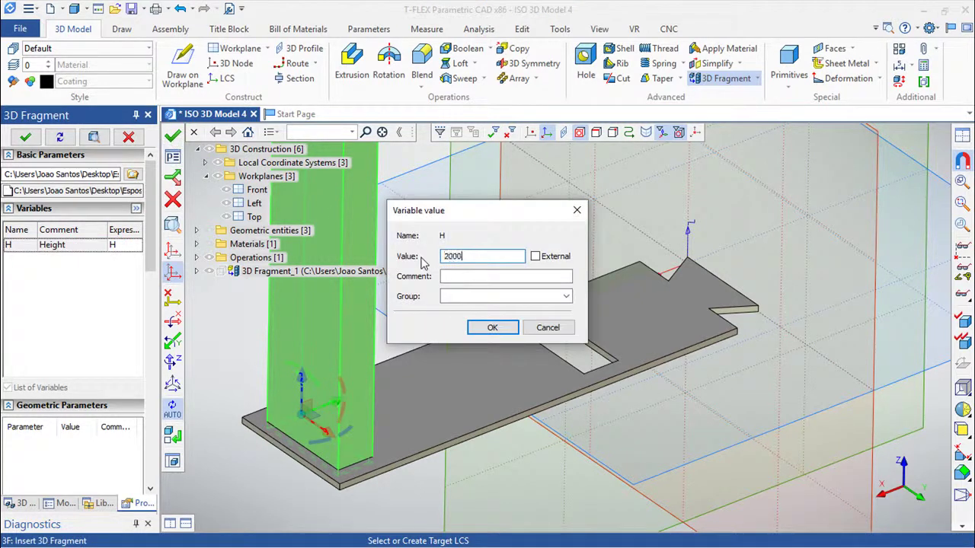
pyautogui.click(492, 328)
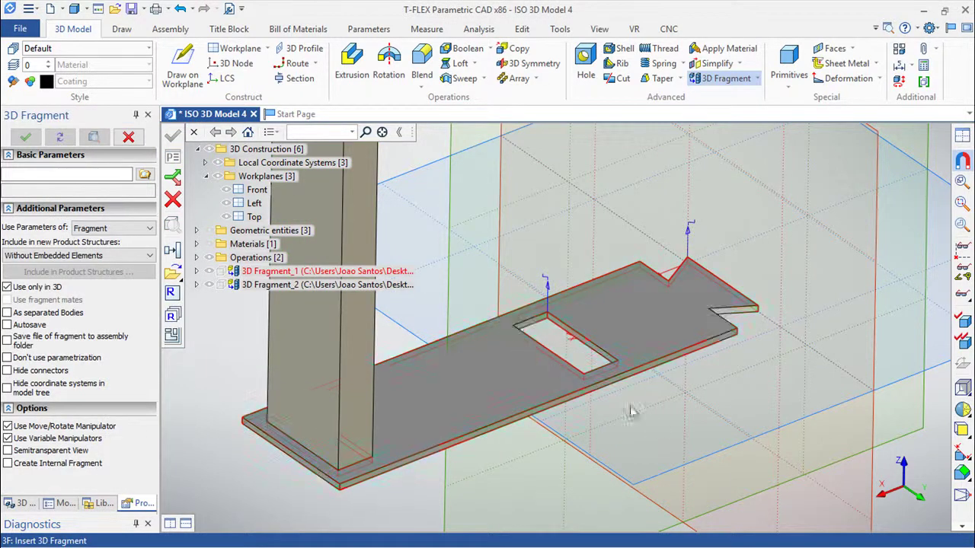
pyautogui.click(725, 79)
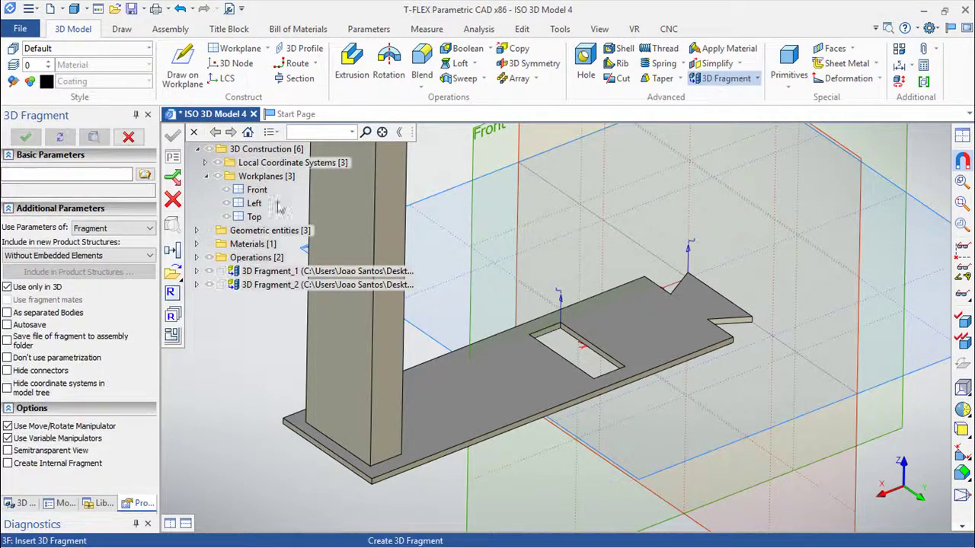
# Step: Place 18.ES.01.04 tubo meio on the plate's coordinate system with its height linked to H
pyautogui.click(174, 275)
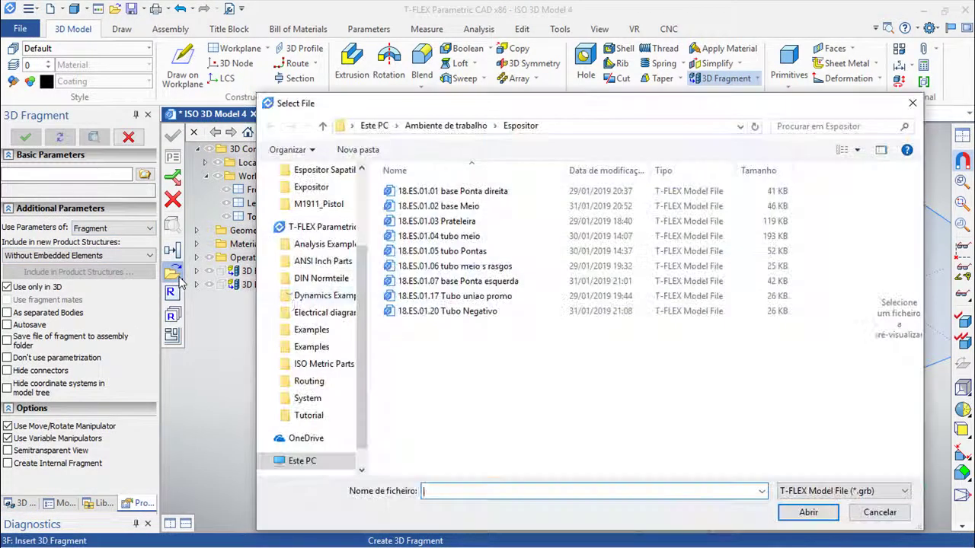
pyautogui.click(444, 240)
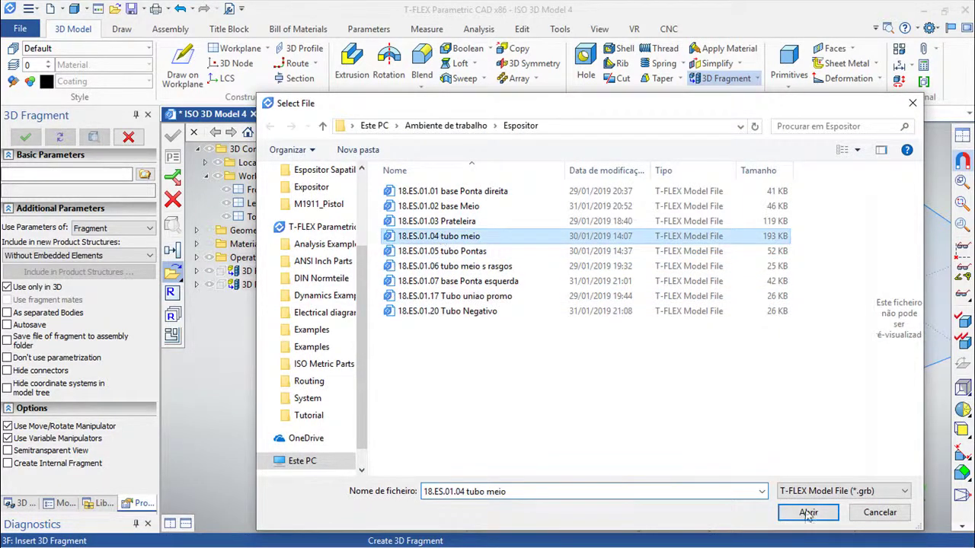
pyautogui.click(807, 513)
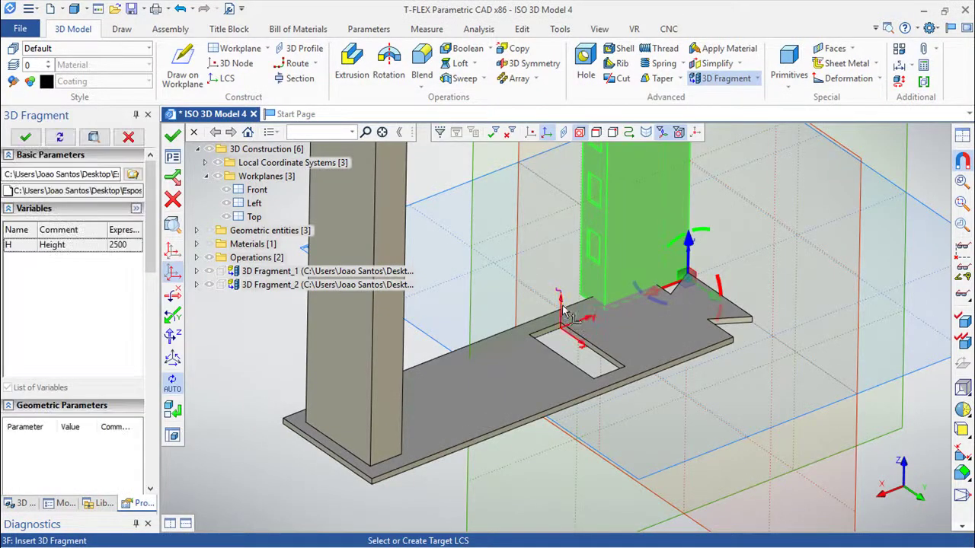
pyautogui.click(562, 305)
pyautogui.scroll(2, 618, 398)
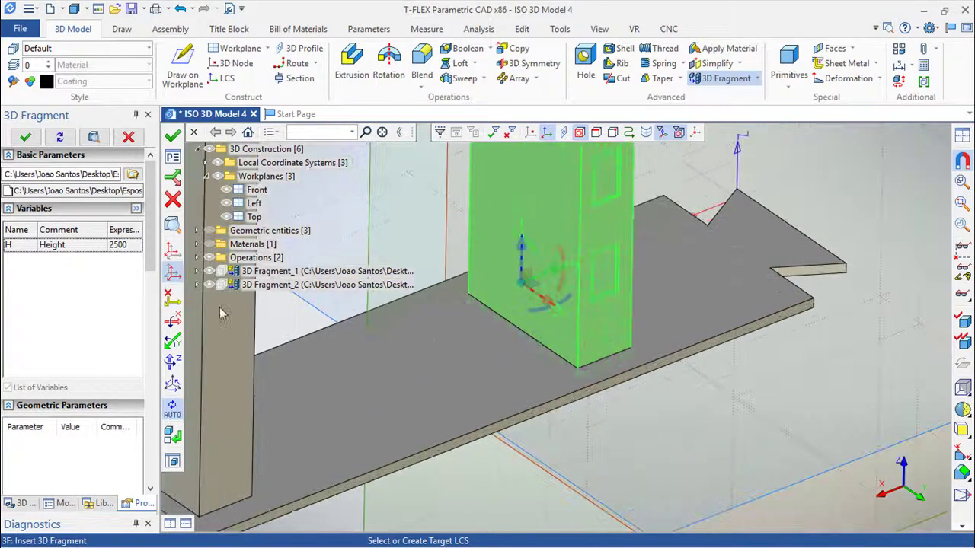
pyautogui.doubleClick(122, 245)
pyautogui.write('H')
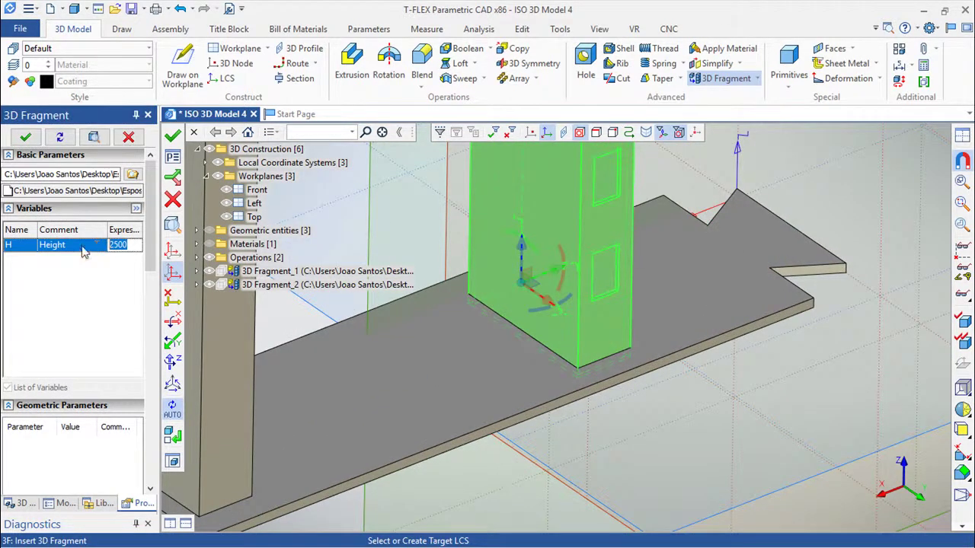
pyautogui.click(172, 134)
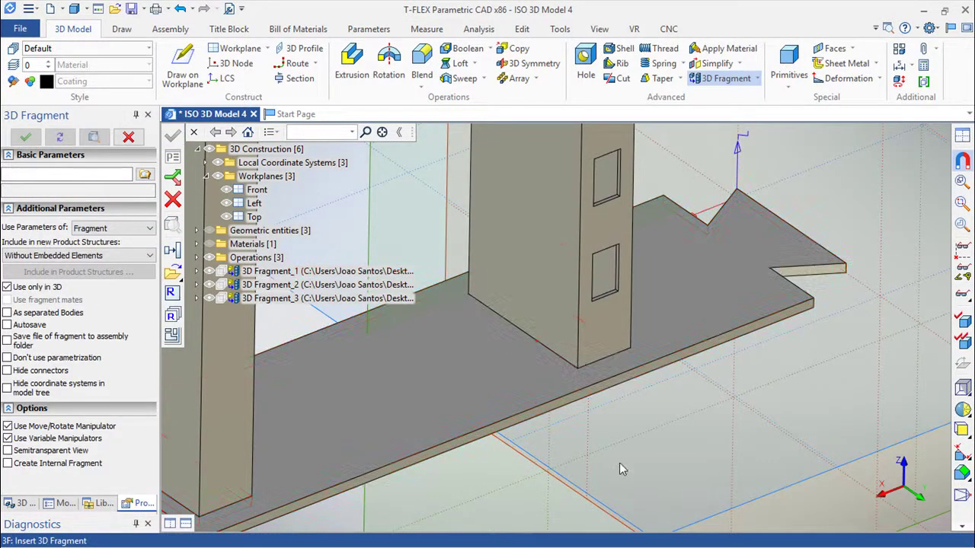
pyautogui.press('Escape')
pyautogui.click(960, 185)
pyautogui.moveTo(616, 387); pyautogui.dragTo(606, 348, button='middle')
# Step: Create an LCS with its origin at the top corner vertex of the 3D Fragment_3 post
pyautogui.scroll(5, 607, 281)
pyautogui.scroll(3, 666, 295)
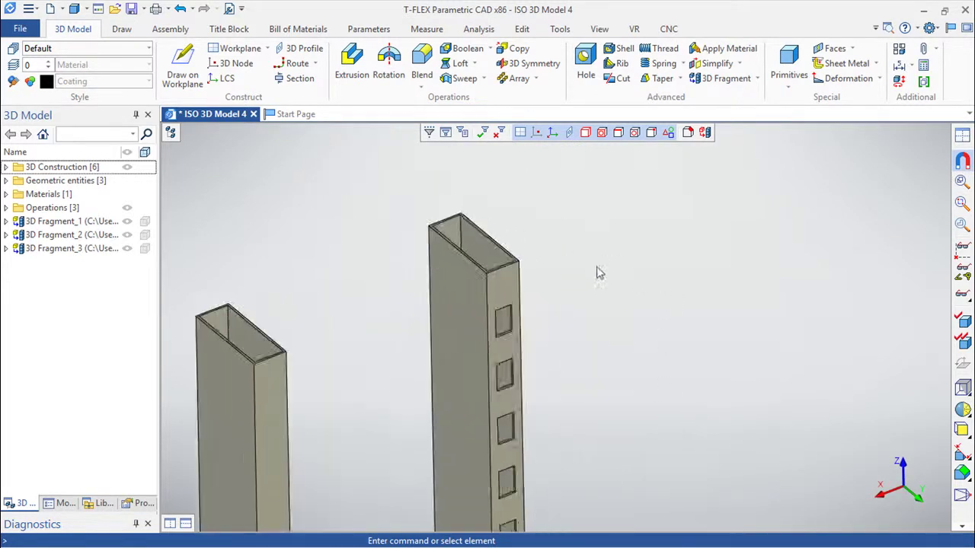
pyautogui.scroll(2, 597, 272)
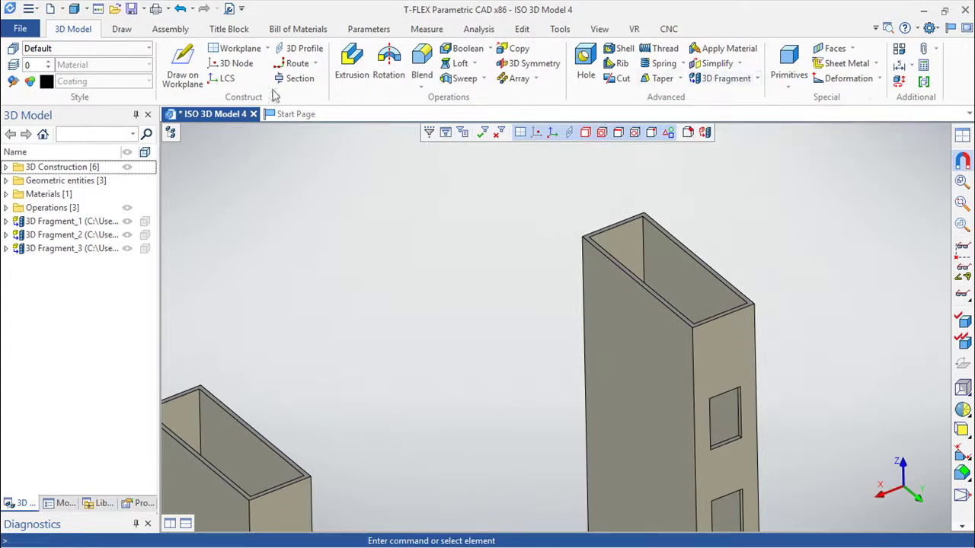
pyautogui.click(223, 81)
pyautogui.scroll(3, 699, 204)
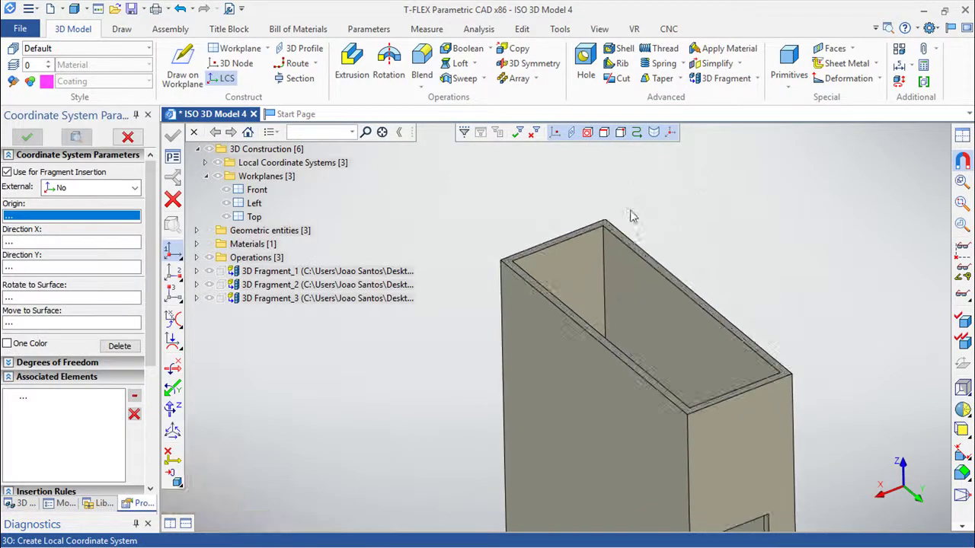
pyautogui.click(605, 221)
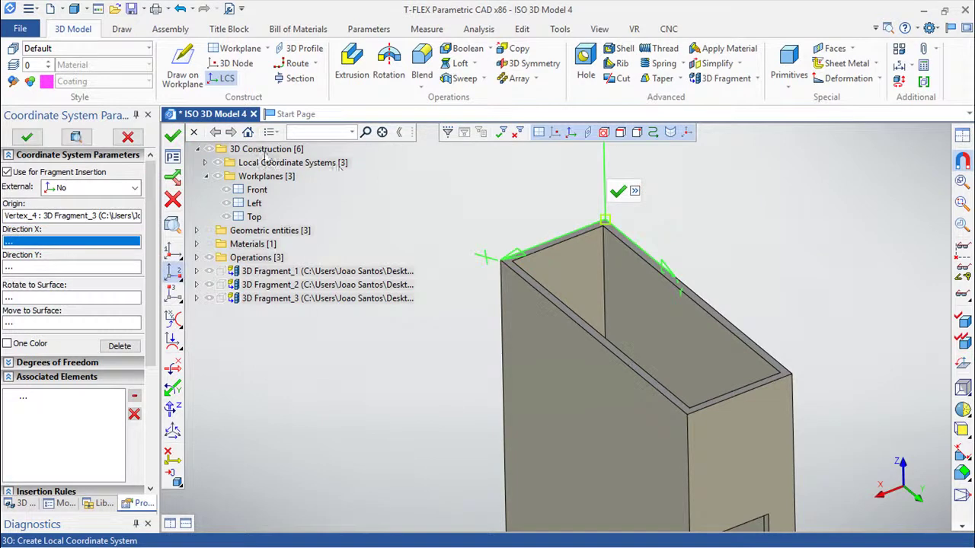
pyautogui.click(172, 136)
pyautogui.scroll(-2, 801, 308)
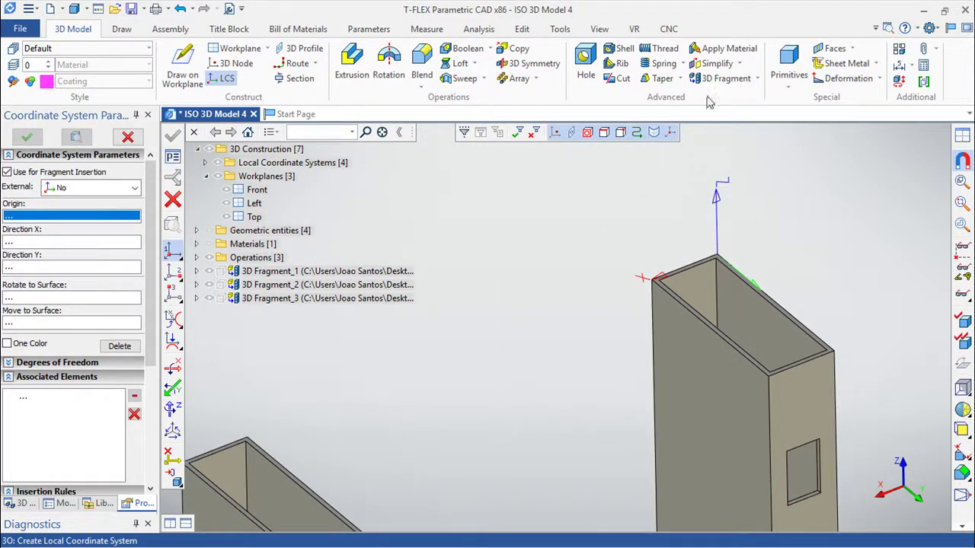
# Step: Load 18.ES.01.07 base Ponta esquerda as a new 3D fragment
pyautogui.click(723, 79)
pyautogui.scroll(-3, 754, 280)
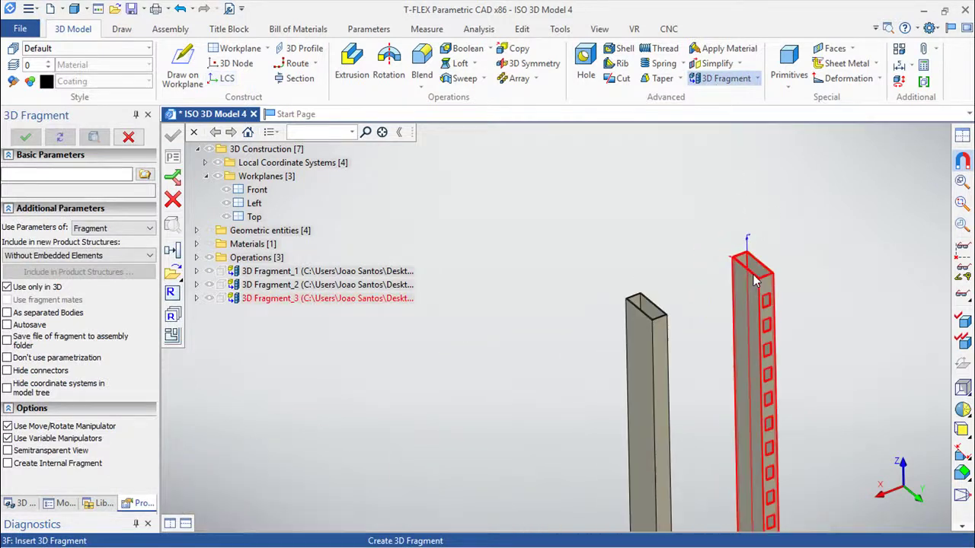
pyautogui.scroll(-1, 777, 301)
pyautogui.scroll(-1, 700, 220)
pyautogui.scroll(-1, 685, 305)
pyautogui.moveTo(693, 363)
pyautogui.mouseDown(button='middle')
pyautogui.moveTo(668, 274)
pyautogui.moveTo(673, 330)
pyautogui.mouseUp(button='middle')
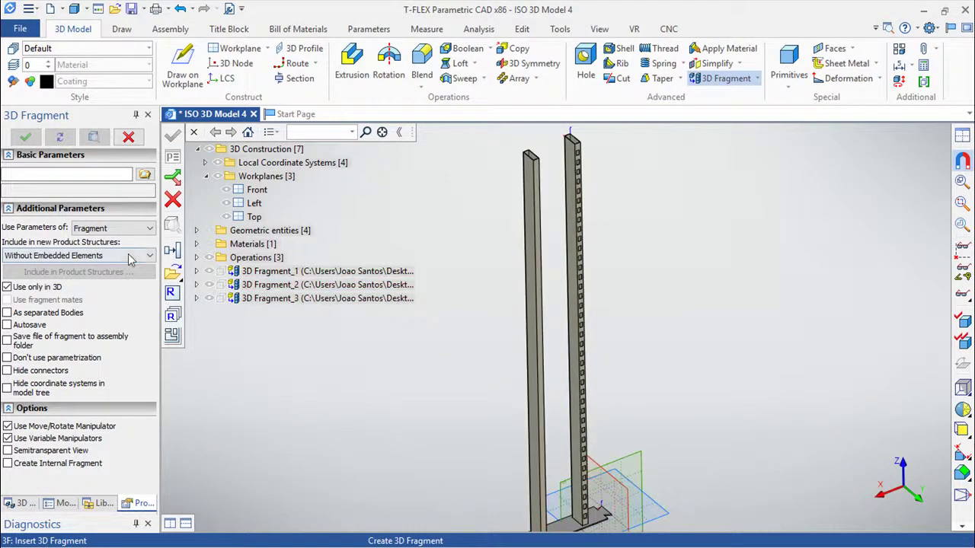
pyautogui.click(174, 275)
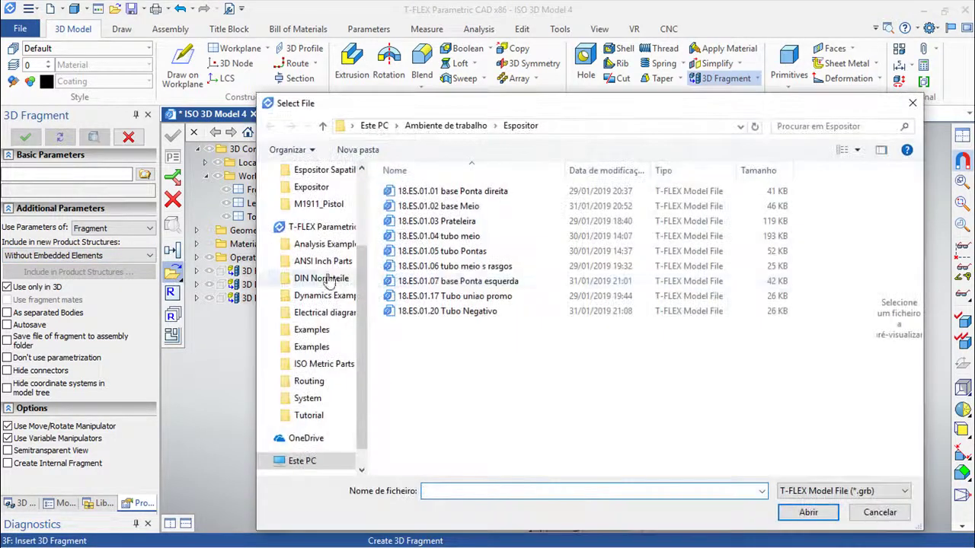
pyautogui.click(483, 283)
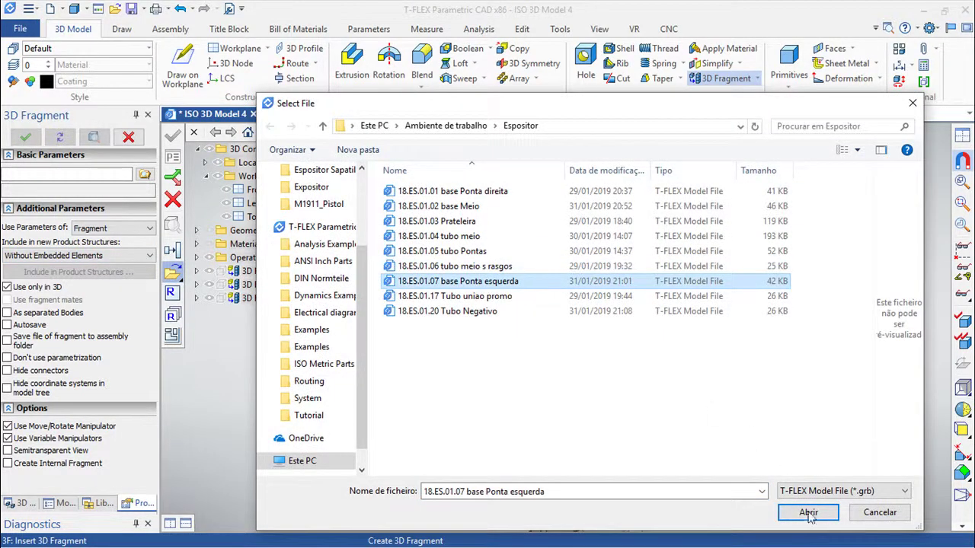
pyautogui.click(808, 513)
# Step: Target the post-top coordinate system as the plate's mounting point
pyautogui.moveTo(682, 487); pyautogui.dragTo(676, 398, button='middle')
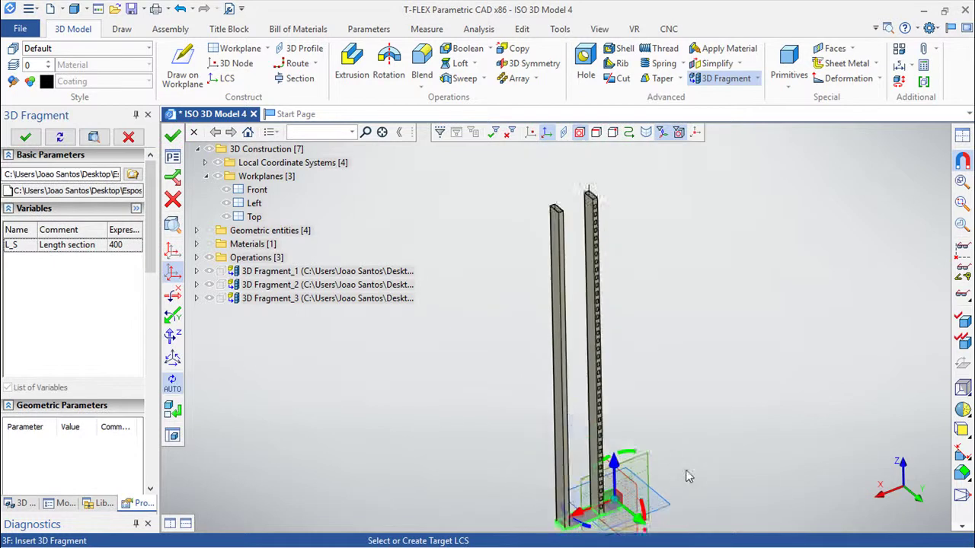
pyautogui.scroll(2, 661, 355)
pyautogui.scroll(3, 670, 335)
pyautogui.scroll(3, 701, 319)
pyautogui.scroll(2, 725, 318)
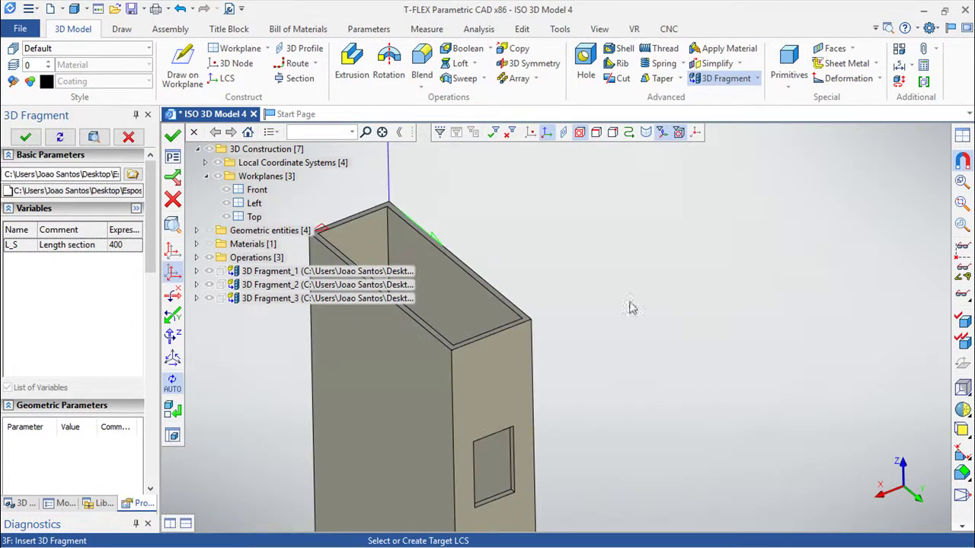
pyautogui.moveTo(631, 305); pyautogui.dragTo(854, 320, button='middle')
pyautogui.click(674, 213)
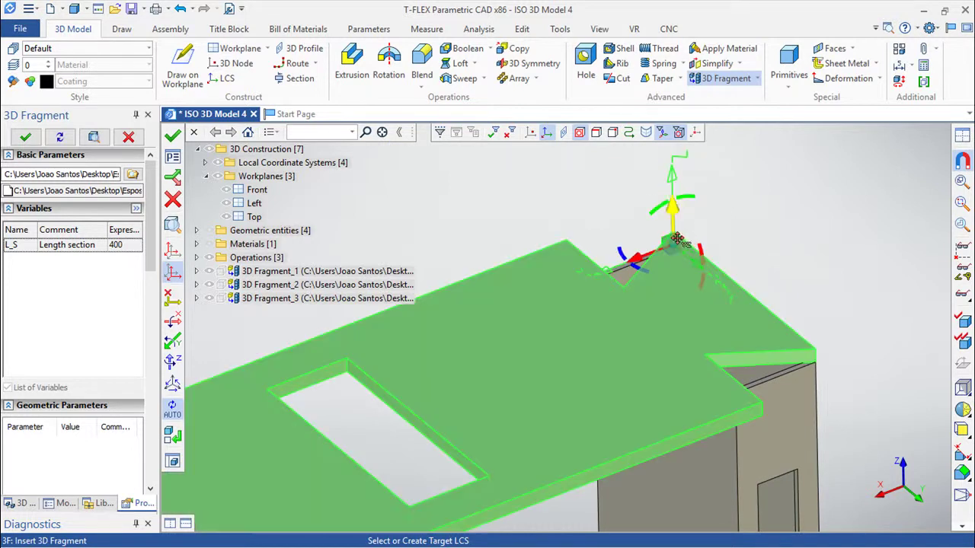
pyautogui.scroll(-2, 674, 190)
pyautogui.scroll(-2, 637, 339)
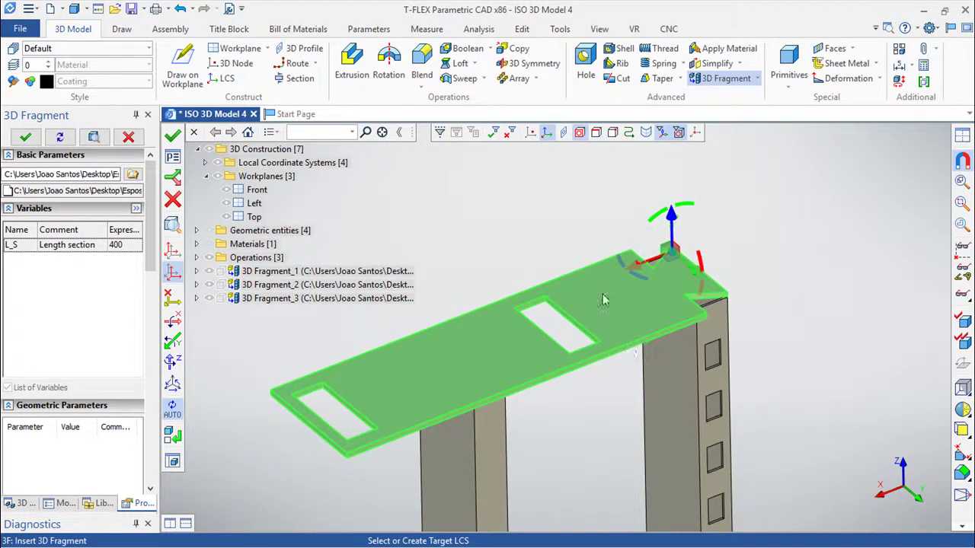
# Step: Set the plate's own attachment at the hole corner, link L_S to L_S, and insert
pyautogui.click(172, 249)
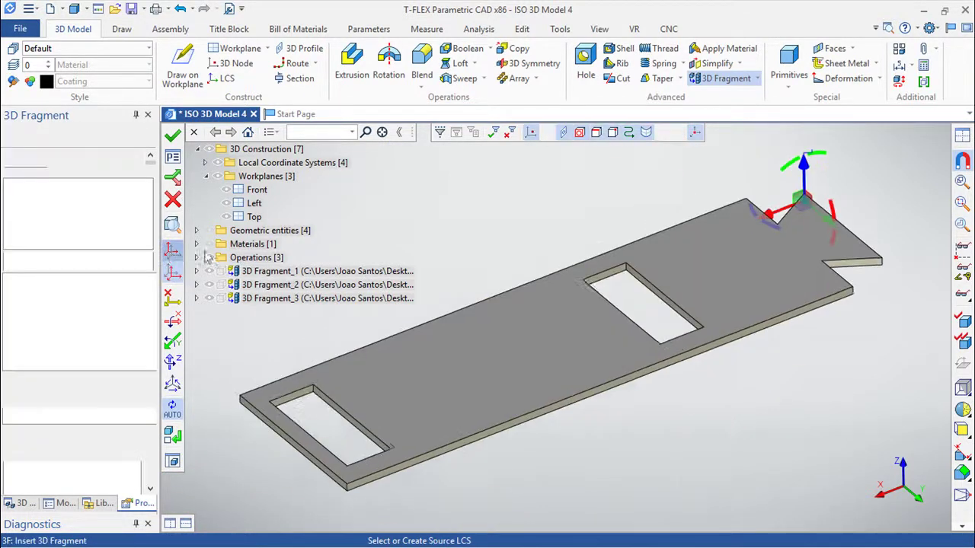
pyautogui.scroll(2, 658, 257)
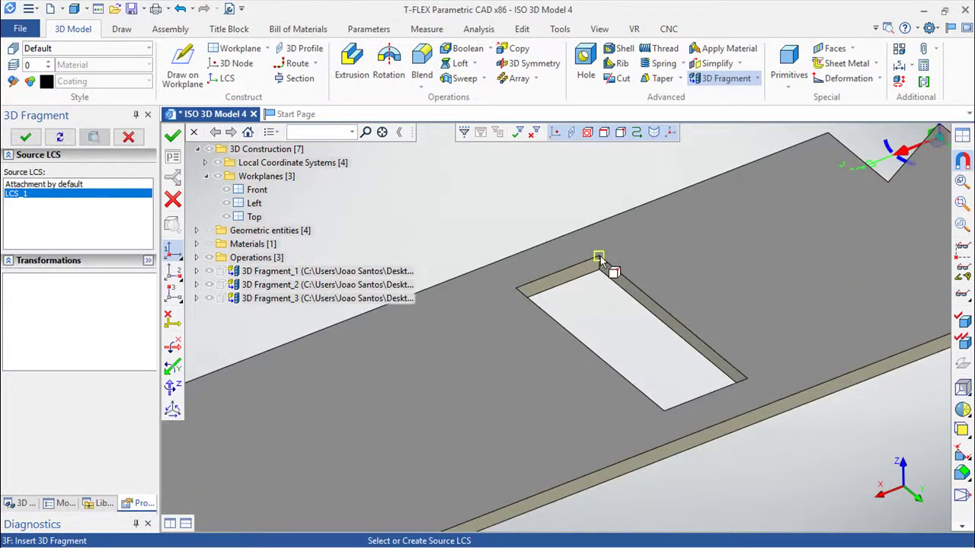
pyautogui.click(599, 259)
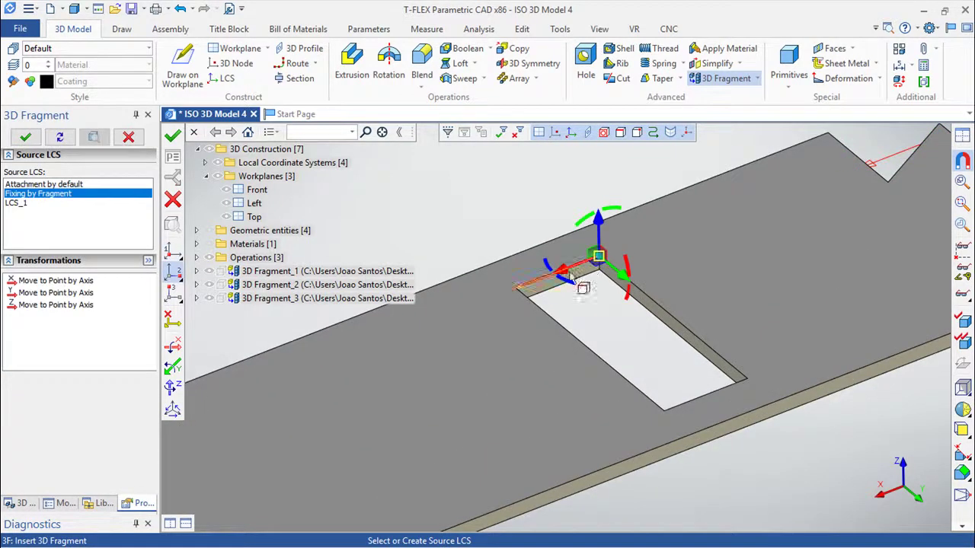
pyautogui.click(174, 137)
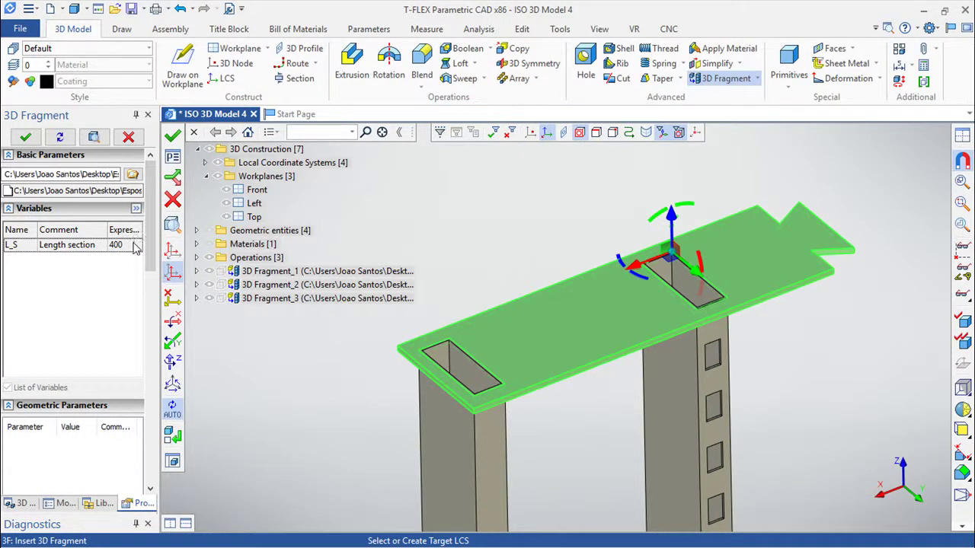
pyautogui.click(134, 245)
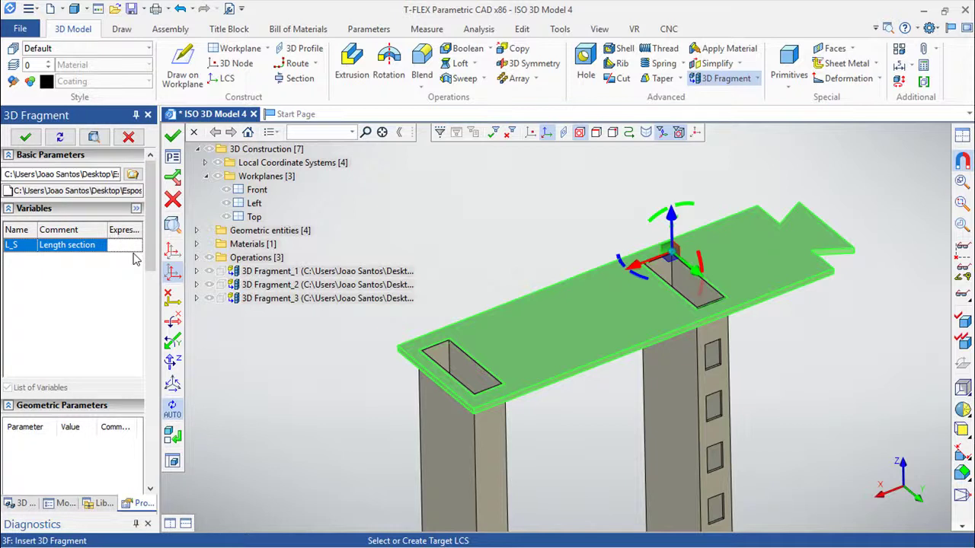
pyautogui.write('L_S')
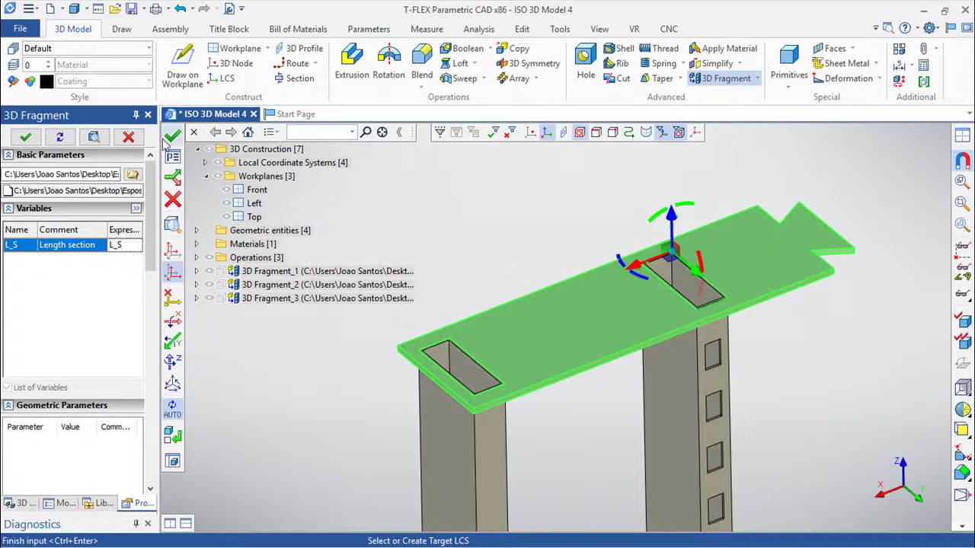
pyautogui.click(172, 136)
pyautogui.moveTo(303, 268); pyautogui.dragTo(429, 271, button='right')
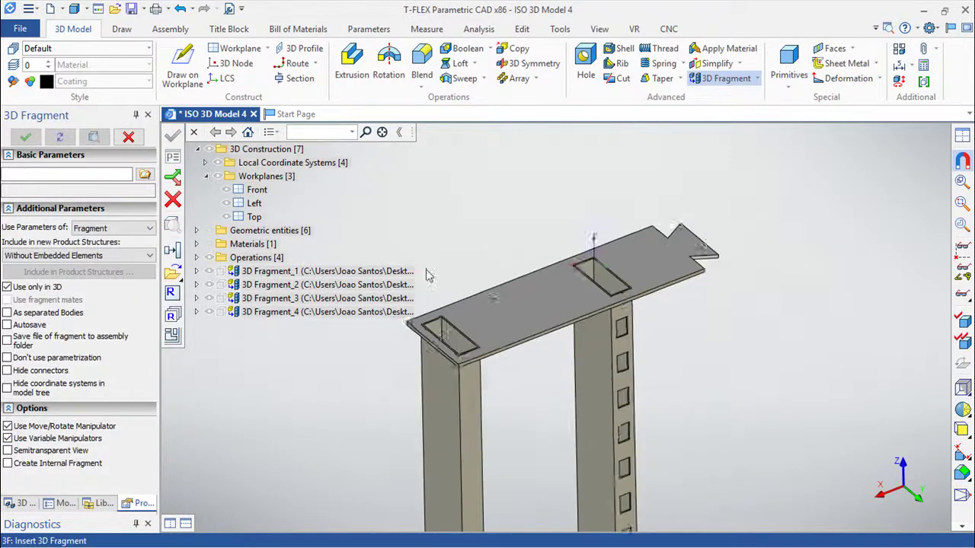
pyautogui.moveTo(441, 322)
pyautogui.mouseDown(button='right')
pyautogui.moveTo(653, 388)
pyautogui.moveTo(707, 243)
pyautogui.mouseUp(button='right')
pyautogui.scroll(-3, 655, 386)
pyautogui.scroll(-2, 607, 382)
pyautogui.scroll(3, 607, 383)
pyautogui.scroll(2, 606, 383)
pyautogui.moveTo(607, 383)
pyautogui.mouseDown(button='right')
pyautogui.moveTo(636, 449)
pyautogui.moveTo(625, 410)
pyautogui.mouseUp(button='right')
pyautogui.scroll(2, 602, 419)
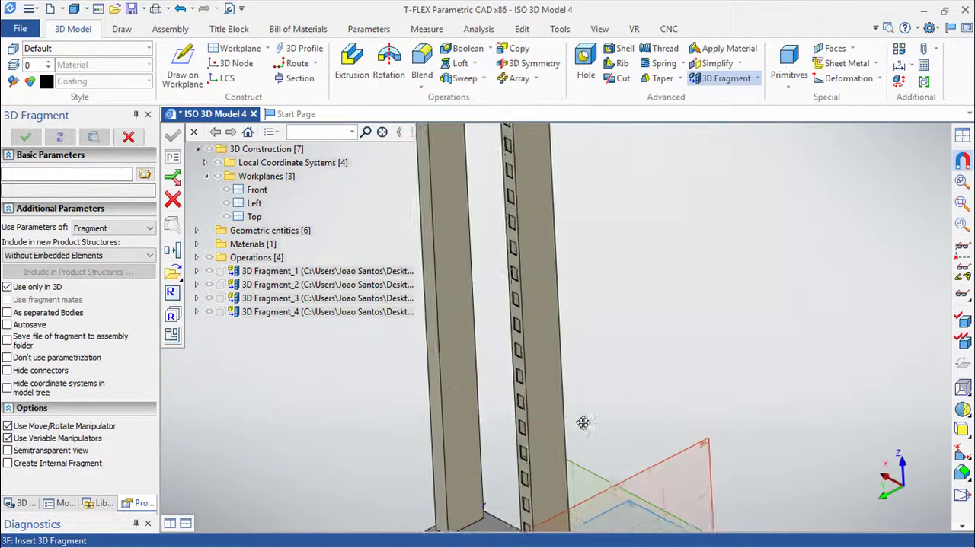
pyautogui.scroll(2, 594, 426)
pyautogui.scroll(2, 661, 315)
pyautogui.moveTo(666, 324); pyautogui.dragTo(794, 288, button='middle')
pyautogui.scroll(1, 795, 287)
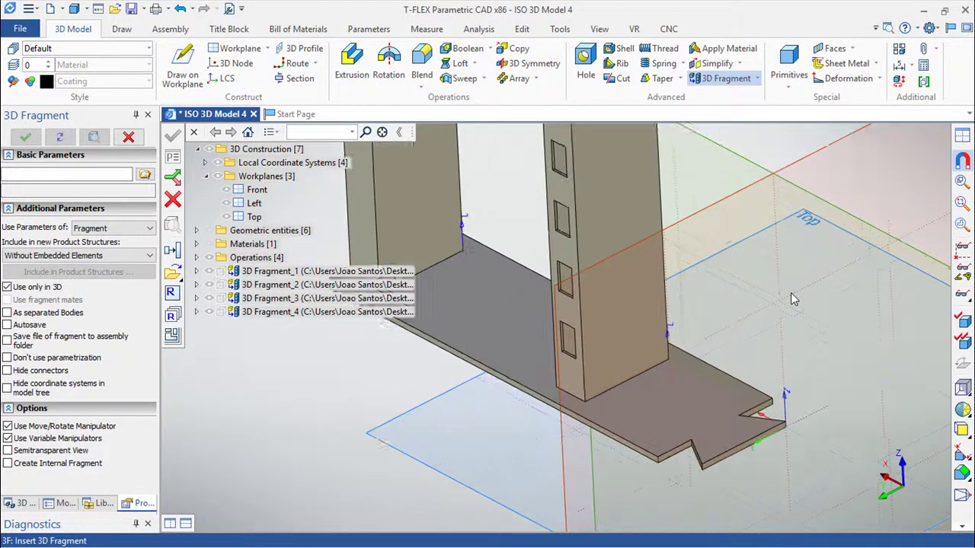
pyautogui.scroll(1, 859, 318)
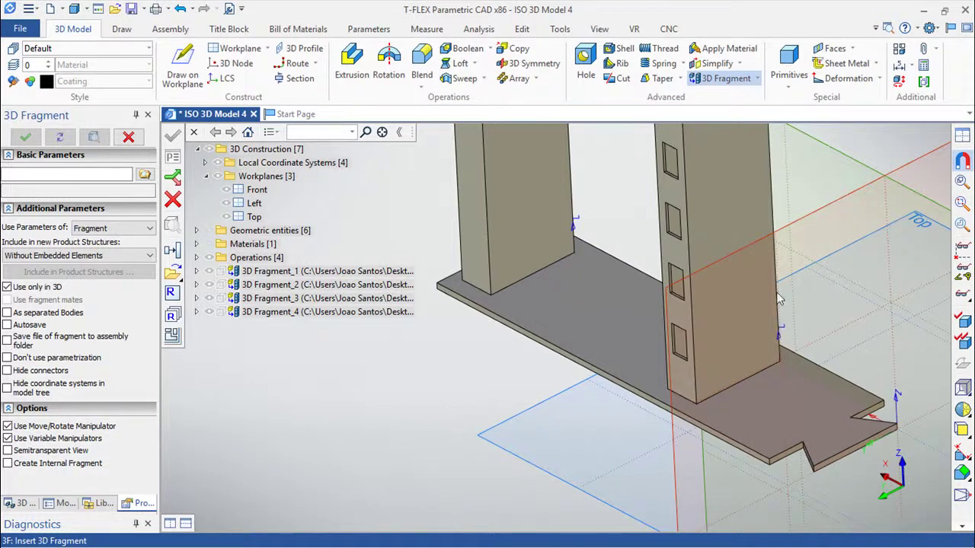
# Step: Add a reoriented local coordinate system on the first leg's bottom edge
pyautogui.click(226, 78)
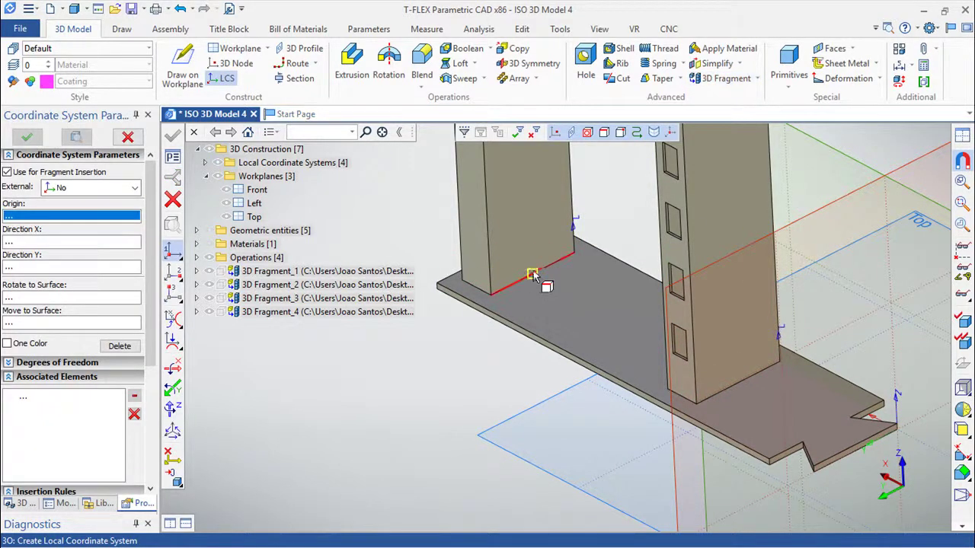
pyautogui.click(533, 277)
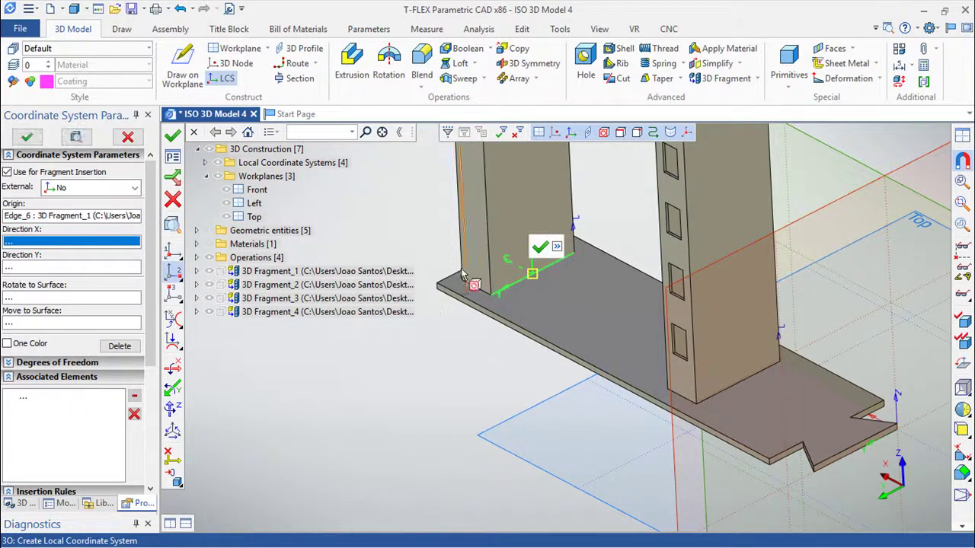
pyautogui.scroll(2, 512, 294)
pyautogui.scroll(2, 511, 294)
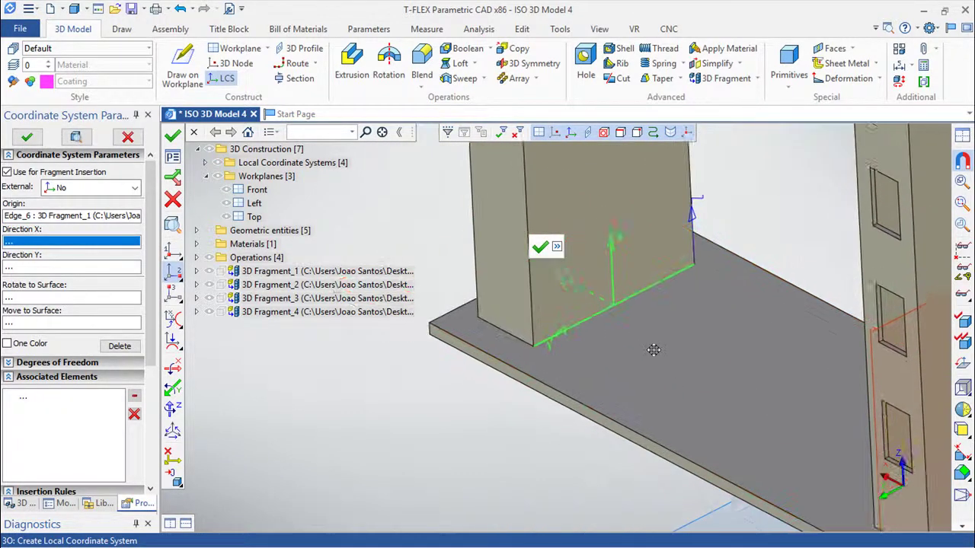
pyautogui.click(174, 389)
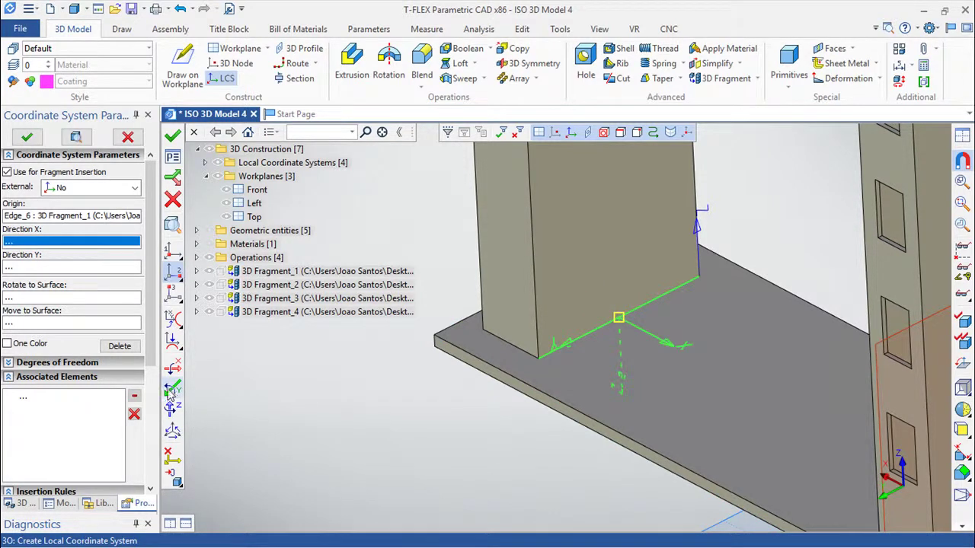
pyautogui.click(173, 135)
# Step: Add a coordinate system on the other tower's bottom edge, turned twice about Y
pyautogui.scroll(-2, 619, 390)
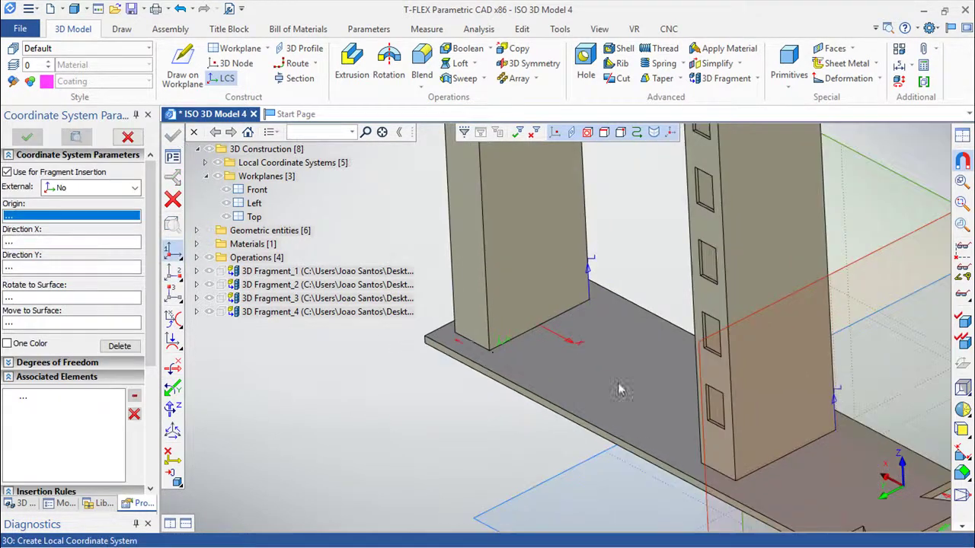
pyautogui.moveTo(619, 390); pyautogui.dragTo(504, 333, button='middle')
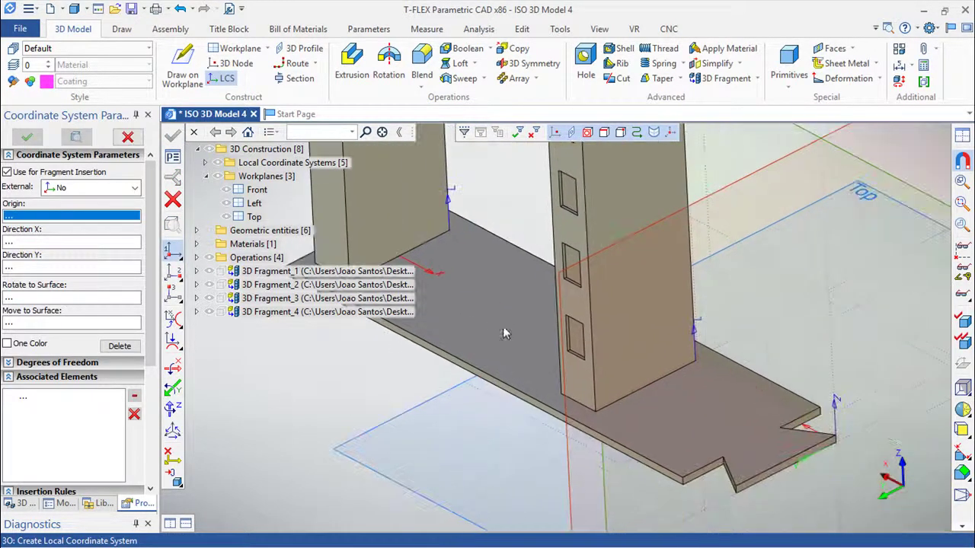
pyautogui.click(644, 387)
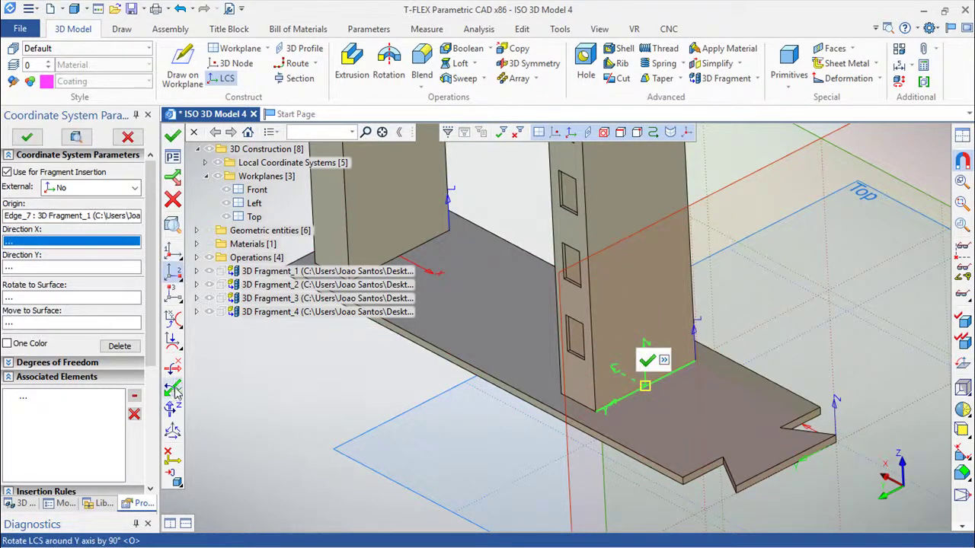
pyautogui.click(173, 390)
pyautogui.click(173, 390)
pyautogui.click(173, 136)
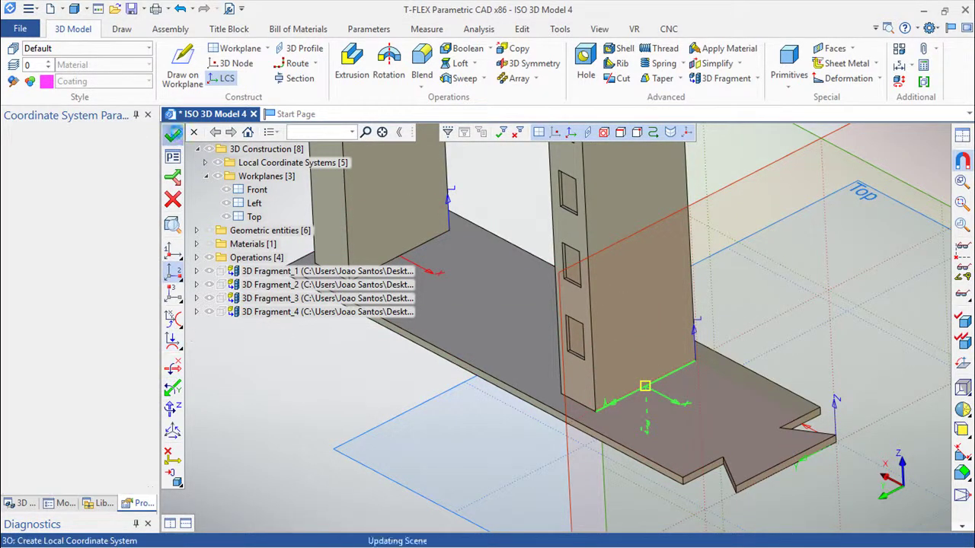
# Step: Add a coordinate system at the tower's lower corner
pyautogui.scroll(3, 500, 402)
pyautogui.scroll(2, 715, 402)
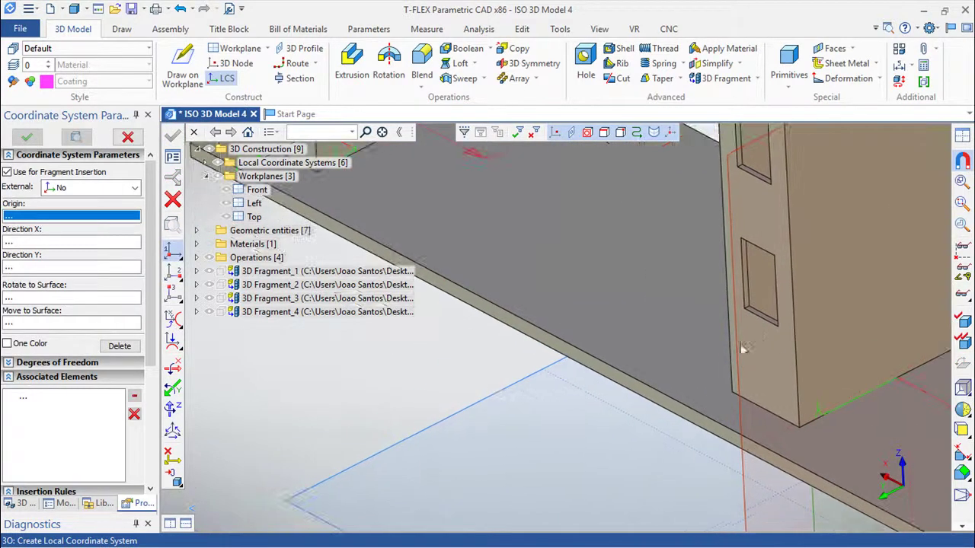
pyautogui.click(760, 317)
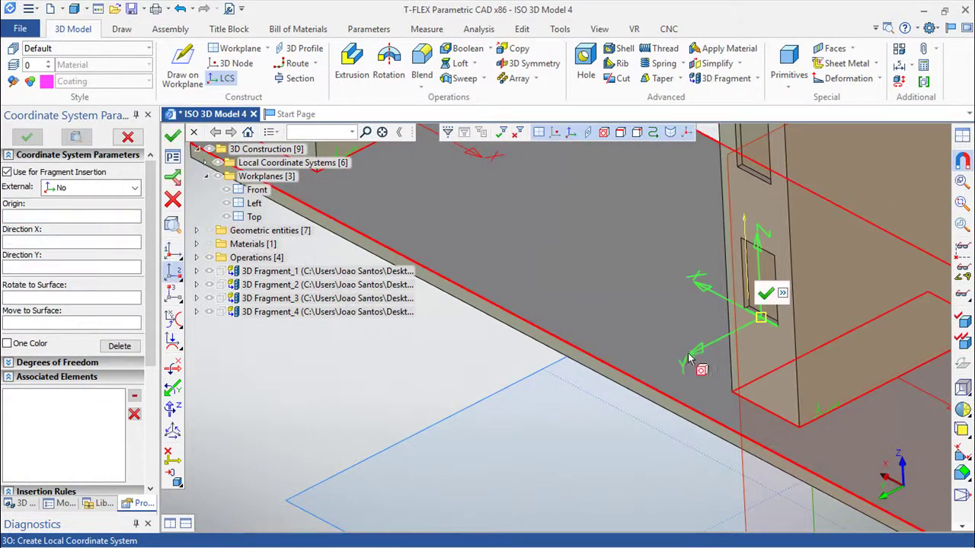
pyautogui.click(765, 297)
pyautogui.scroll(-3, 579, 392)
pyautogui.moveTo(494, 414); pyautogui.dragTo(555, 376, button='middle')
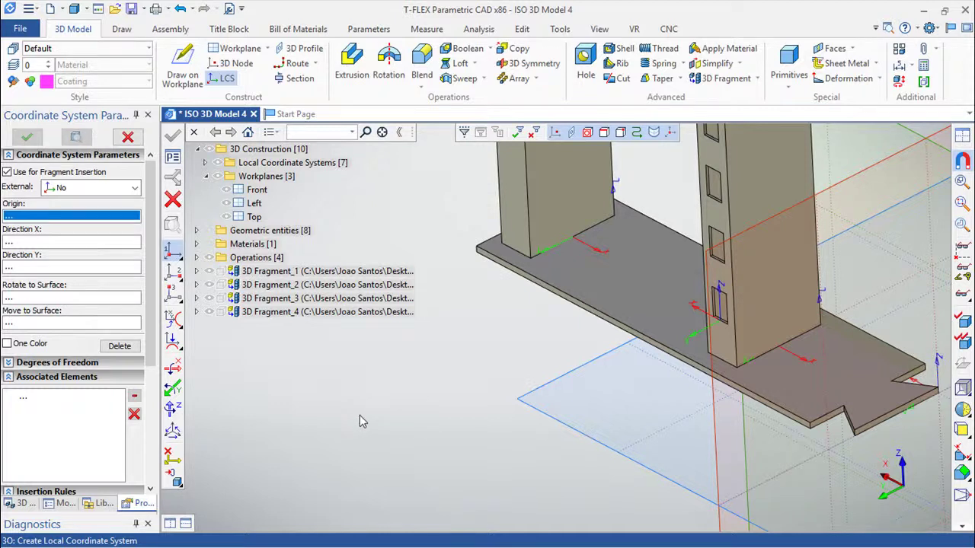
pyautogui.press('Escape')
pyautogui.scroll(-3, 383, 434)
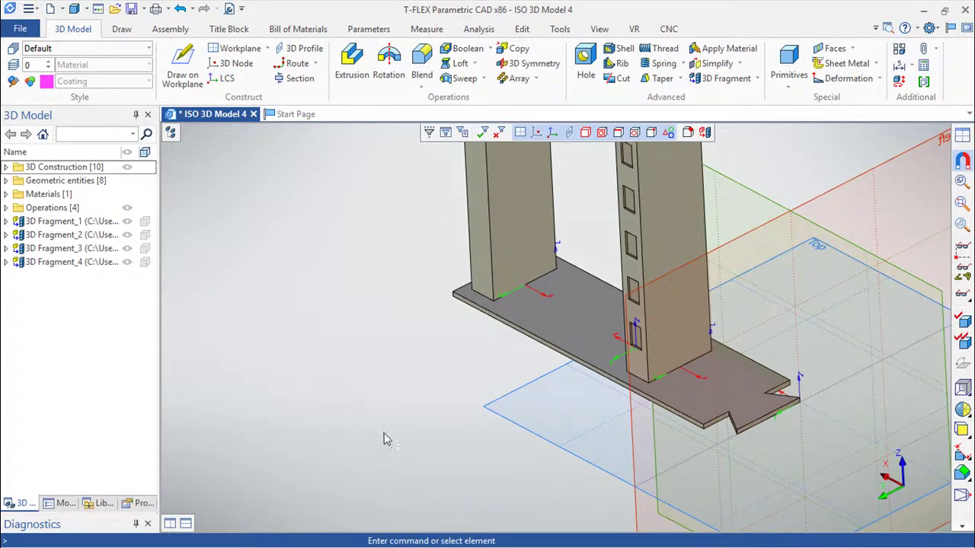
pyautogui.click(724, 78)
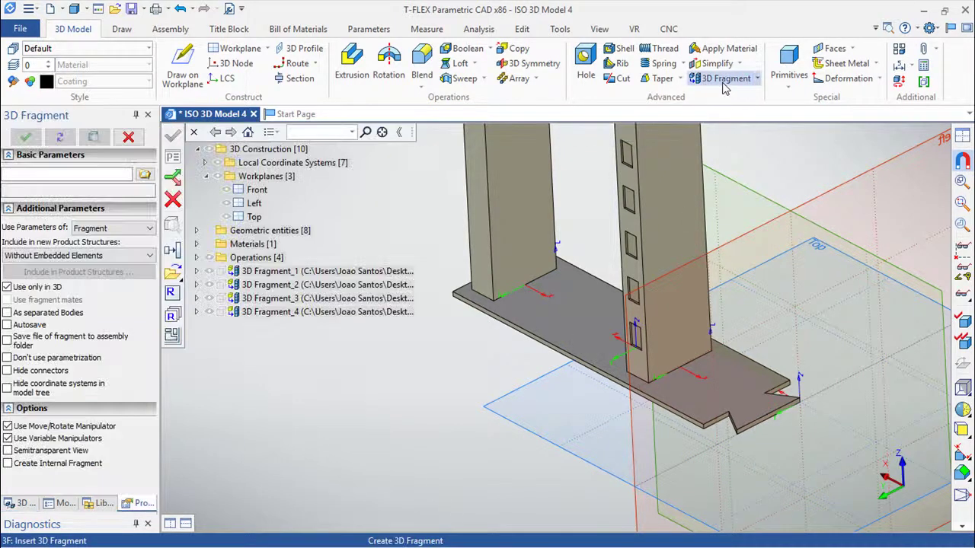
# Step: Insert the 18.ES.01.03 Prateleira shelf anchored at the coordinate system beside the tower
pyautogui.click(172, 273)
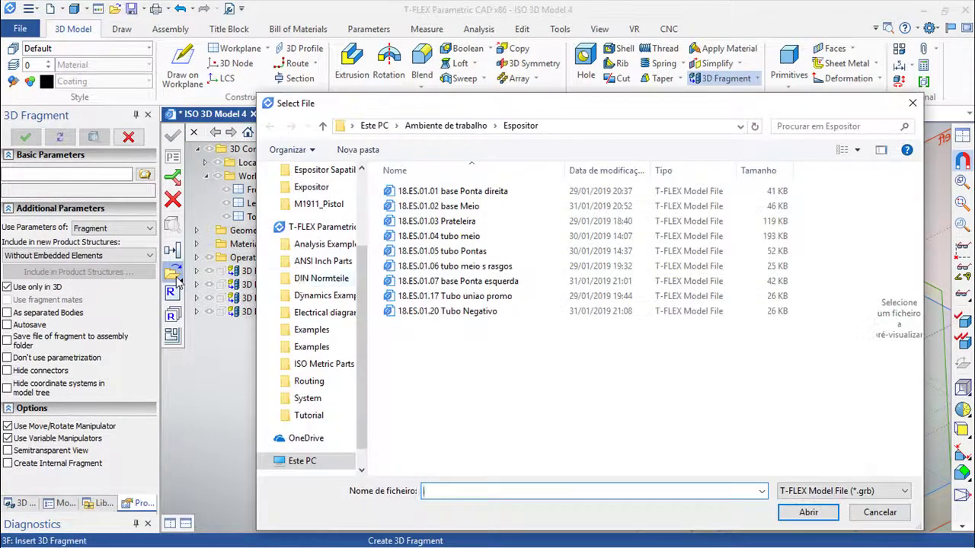
pyautogui.click(446, 221)
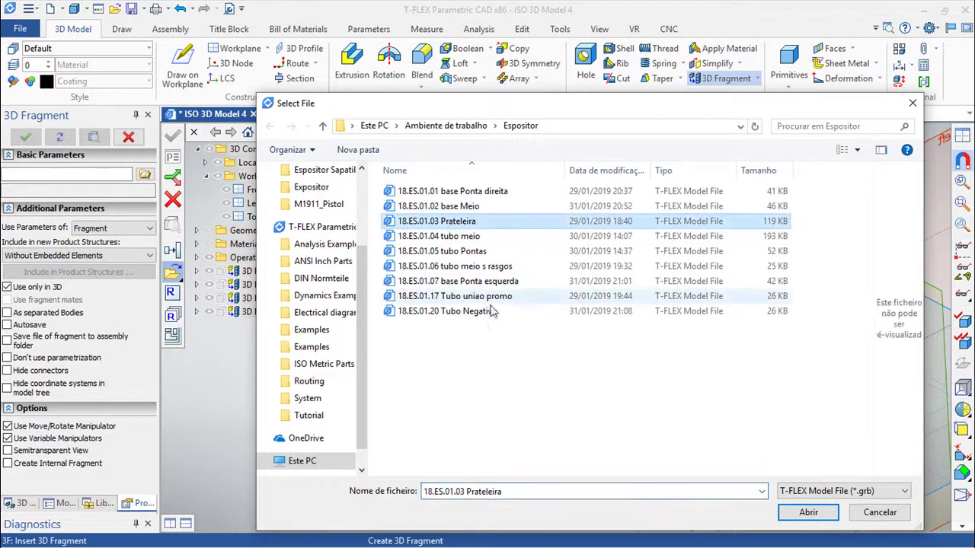
pyautogui.click(819, 515)
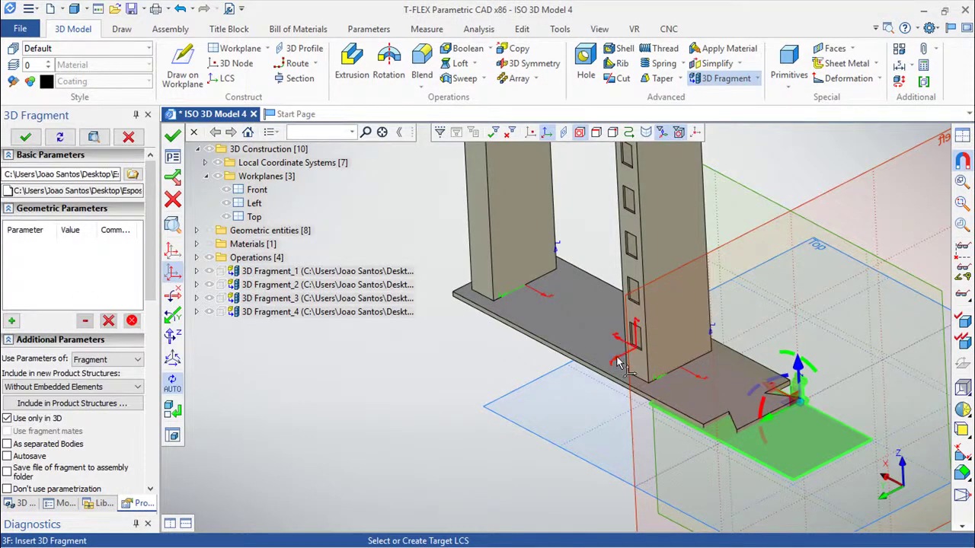
pyautogui.click(574, 383)
pyautogui.scroll(3, 585, 395)
pyautogui.moveTo(845, 342)
pyautogui.mouseDown(button='middle')
pyautogui.moveTo(602, 242)
pyautogui.moveTo(426, 436)
pyautogui.mouseUp(button='middle')
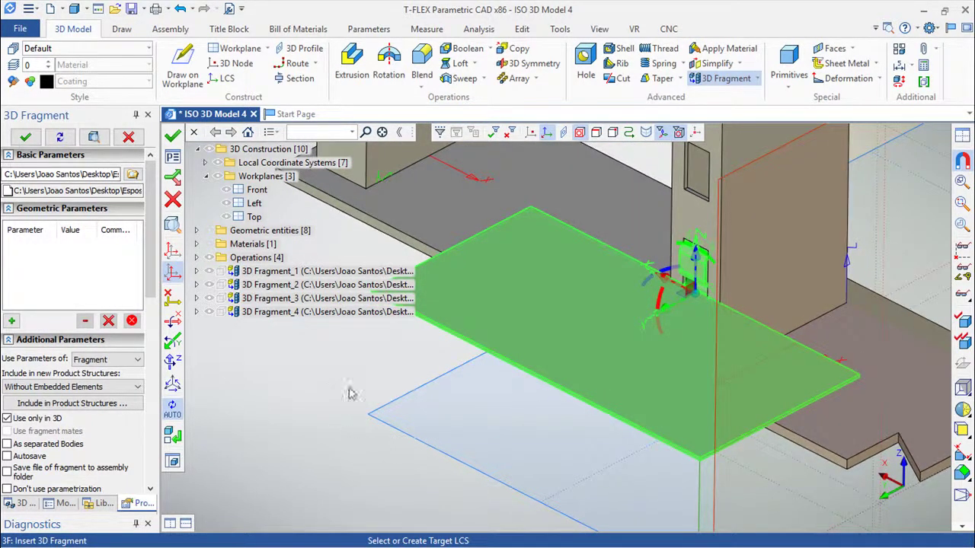
pyautogui.click(172, 136)
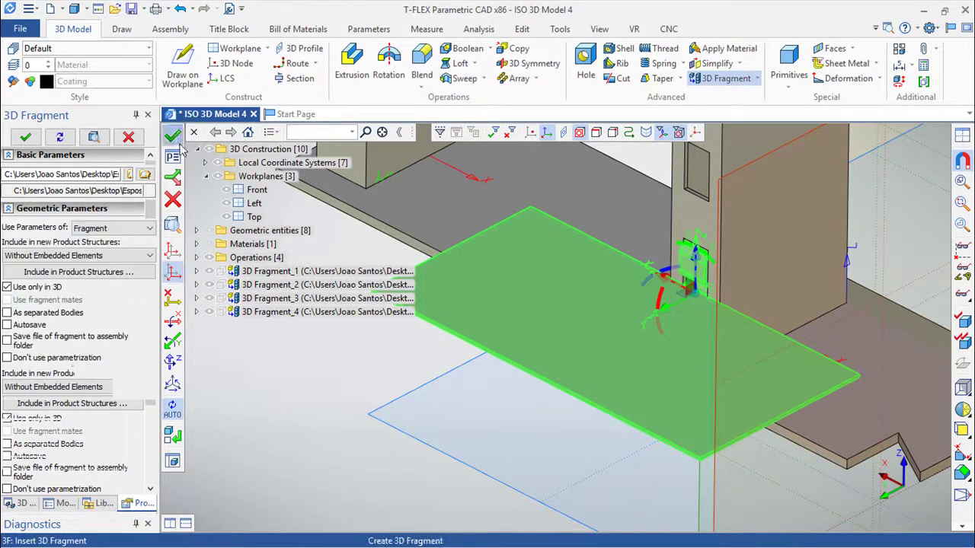
pyautogui.moveTo(418, 459)
pyautogui.mouseDown(button='middle')
pyautogui.moveTo(788, 463)
pyautogui.moveTo(643, 354)
pyautogui.moveTo(585, 278)
pyautogui.mouseUp(button='middle')
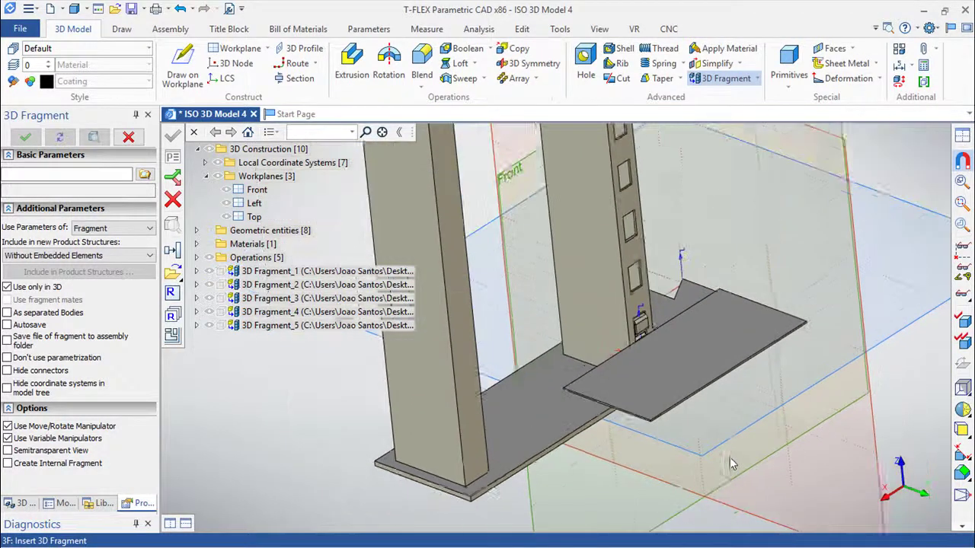
# Step: Start a linear array of the shelf with its copy count as variable Q_P1 = 5
pyautogui.click(514, 78)
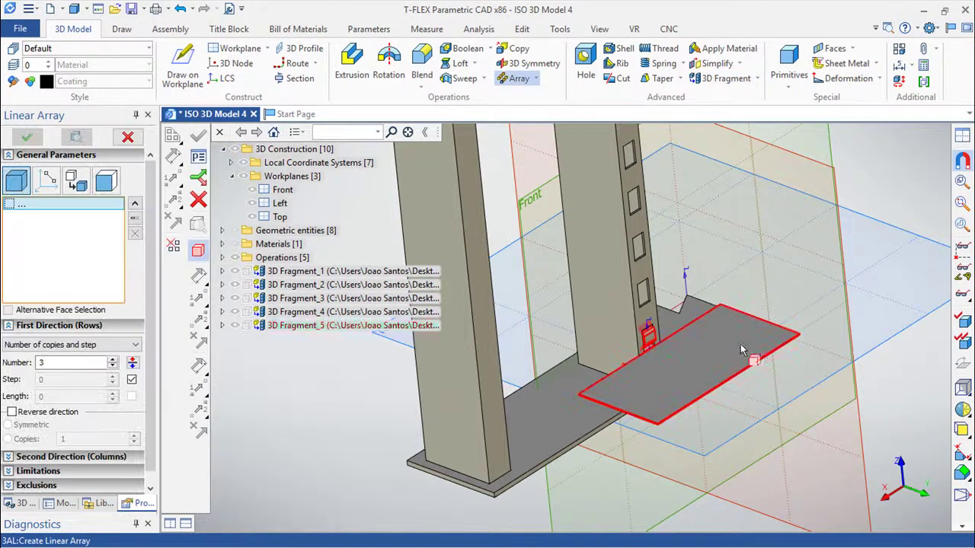
pyautogui.click(734, 369)
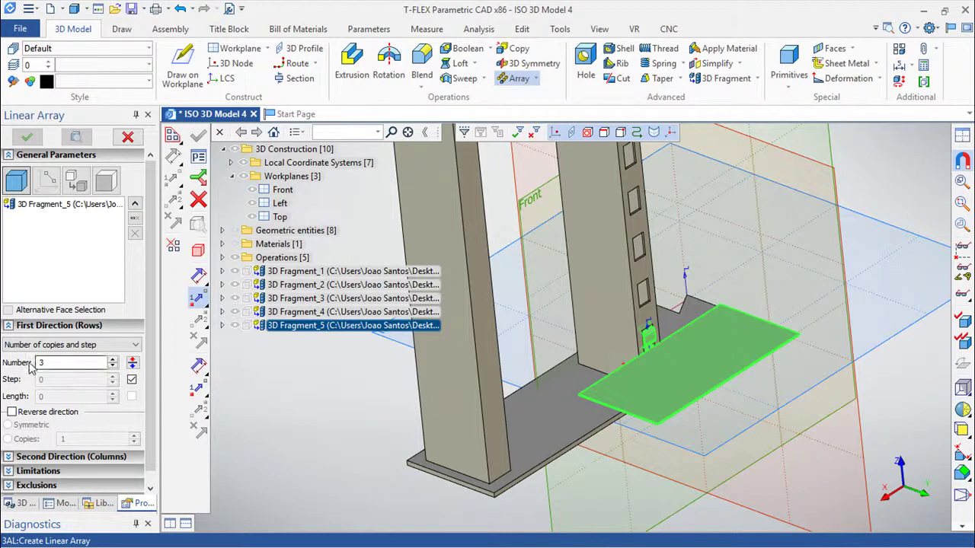
pyautogui.click(54, 363)
pyautogui.write('Q_P1')
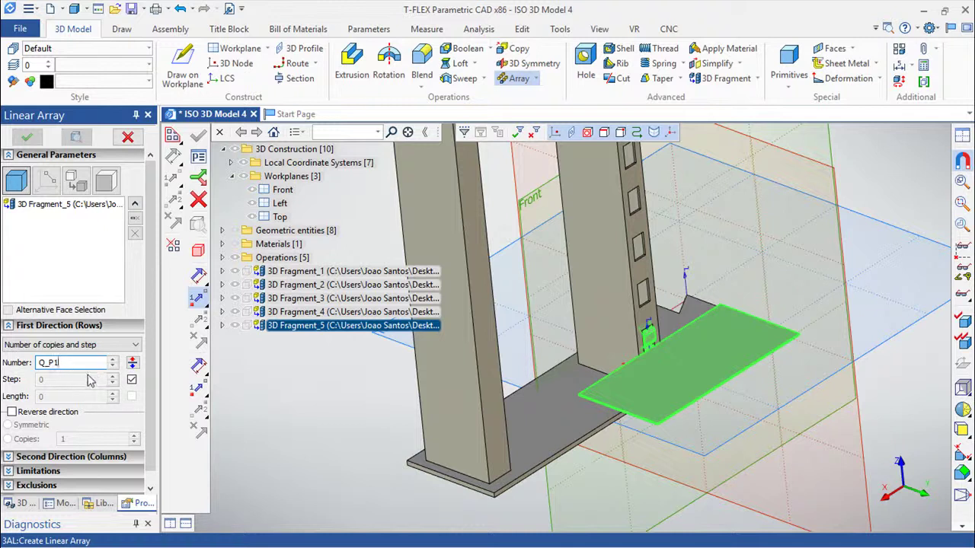
pyautogui.click(132, 379)
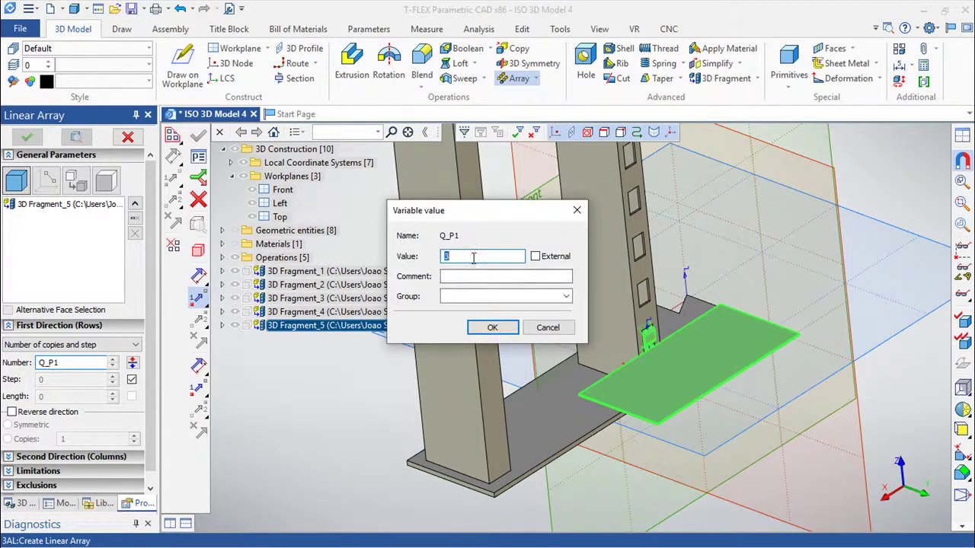
pyautogui.click(477, 259)
pyautogui.click(492, 327)
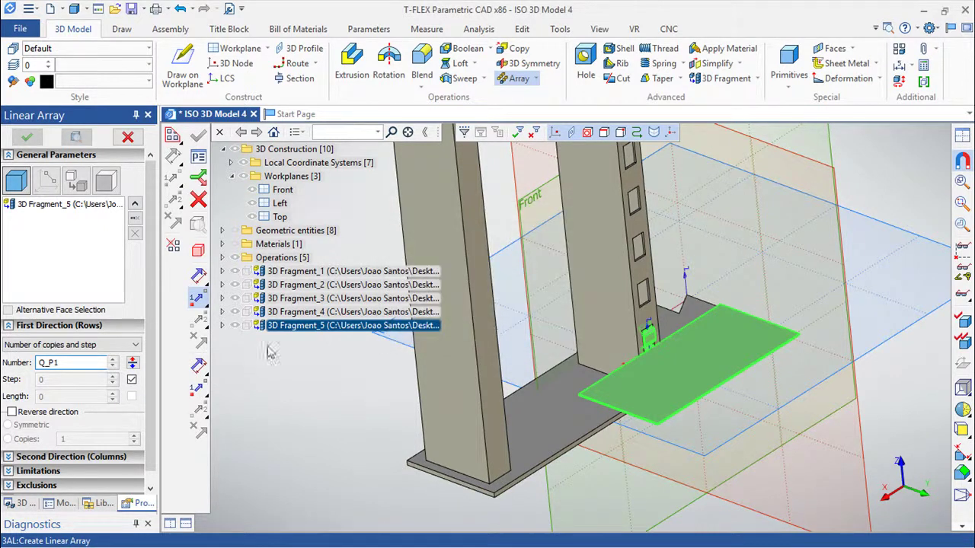
# Step: Set the spacing to new variable S = 450, direct it along the column edge, and create the array
pyautogui.click(132, 379)
pyautogui.write('5')
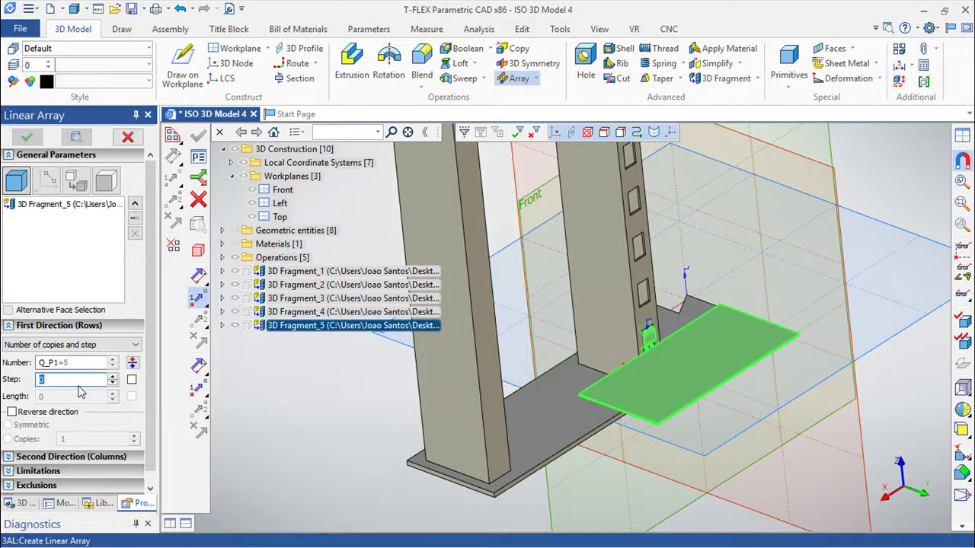
pyautogui.write('S')
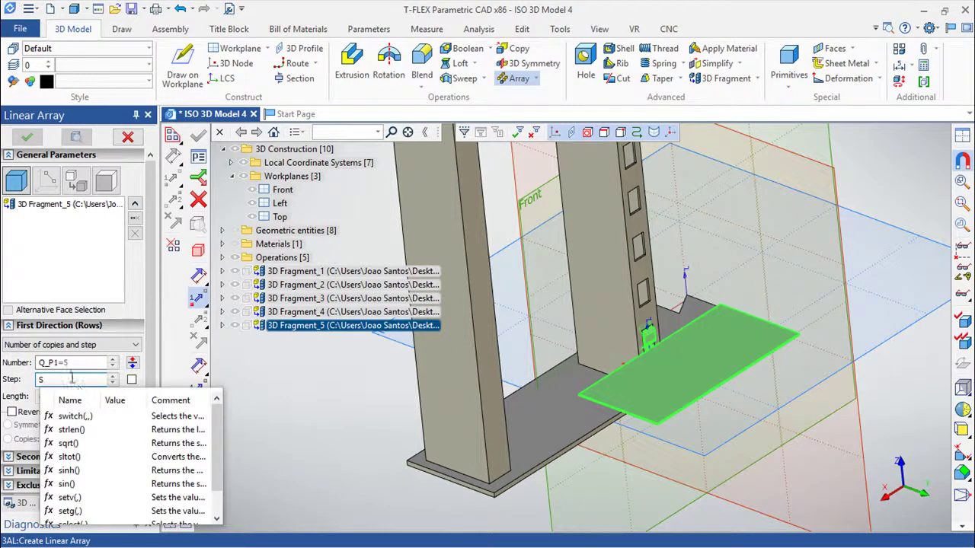
pyautogui.press('Escape')
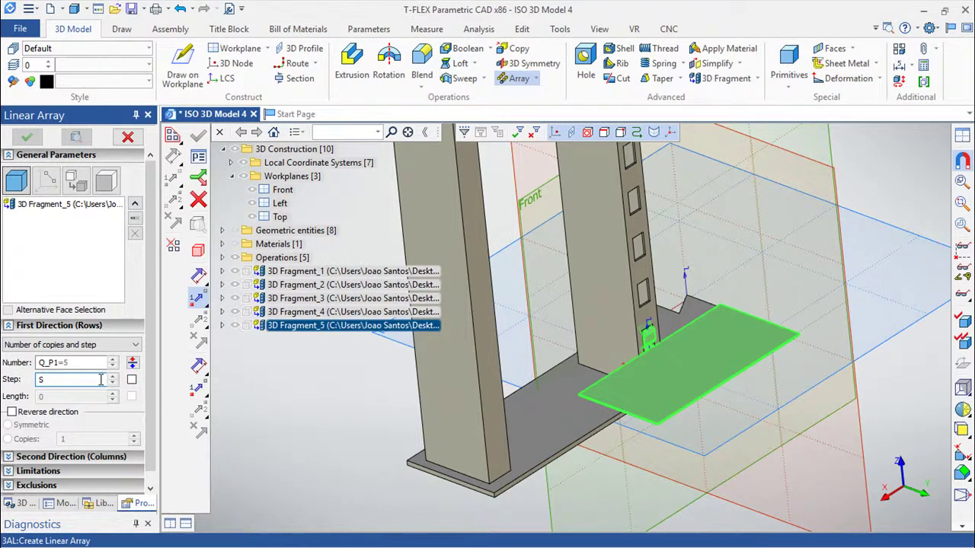
pyautogui.press('Return')
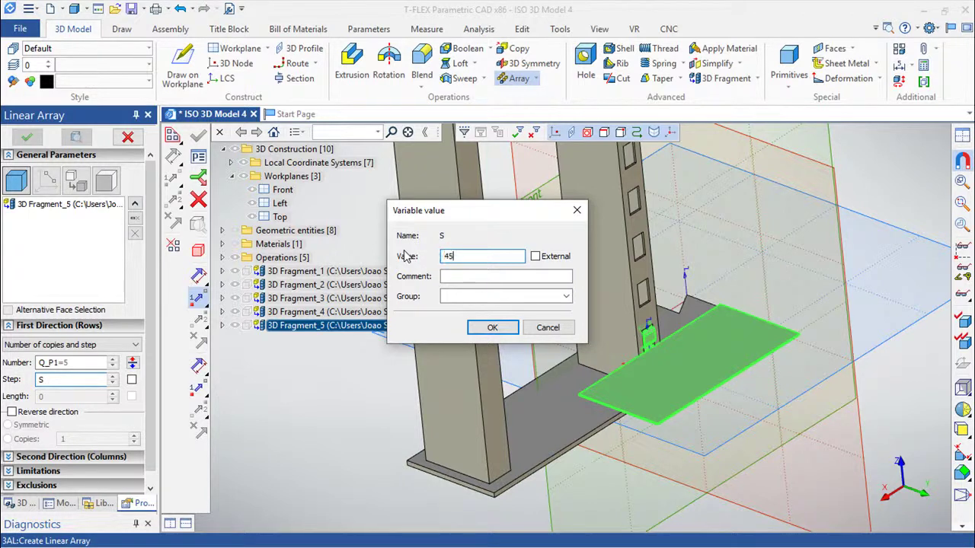
pyautogui.click(493, 329)
pyautogui.click(199, 280)
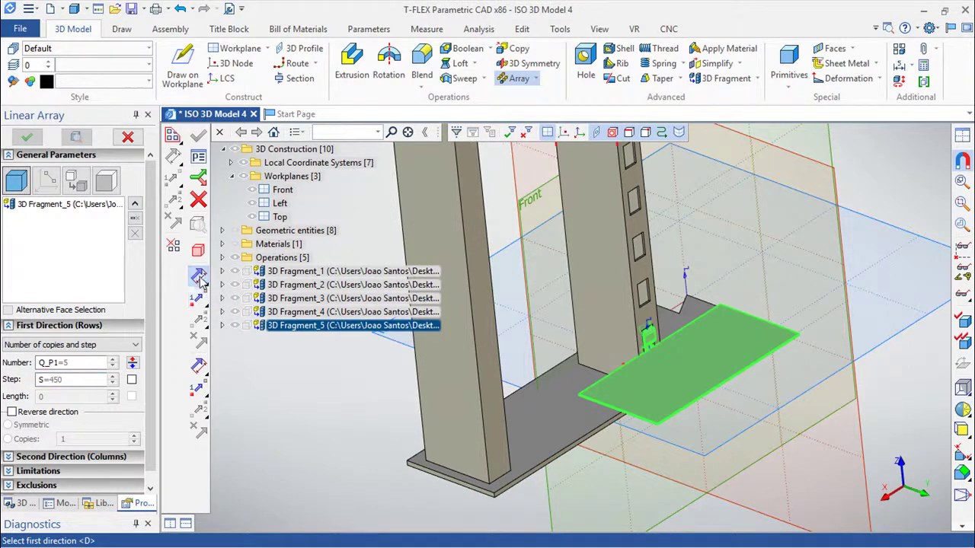
pyautogui.click(636, 318)
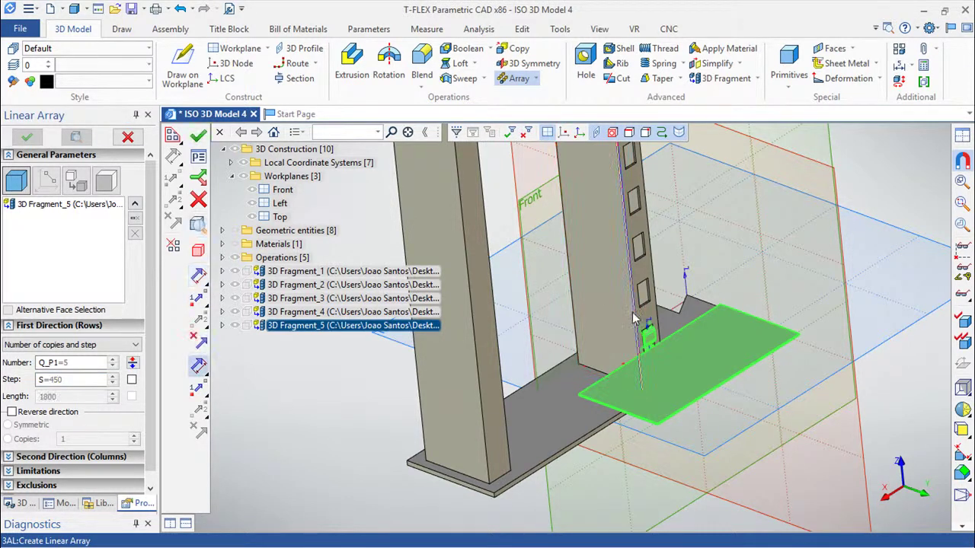
pyautogui.scroll(-5, 492, 297)
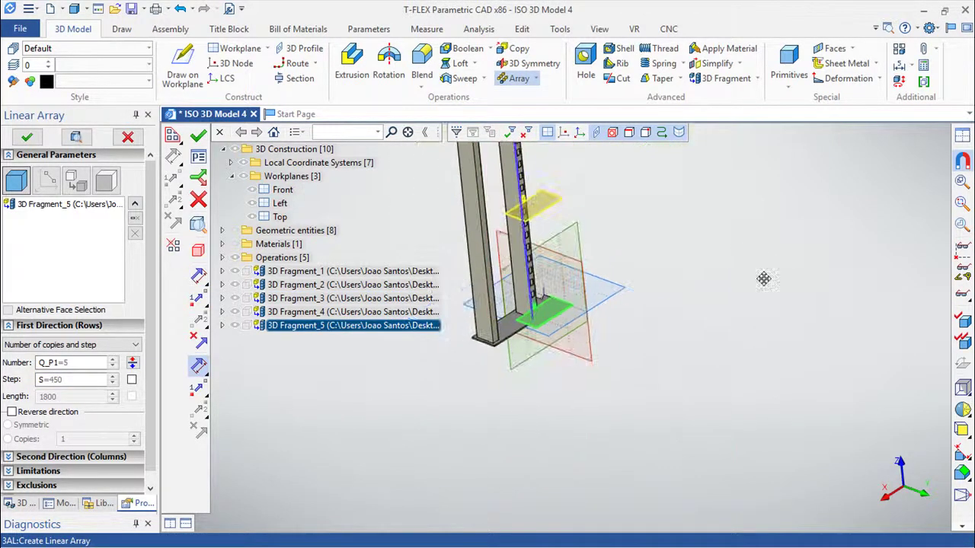
pyautogui.scroll(-3, 792, 335)
pyautogui.scroll(-2, 769, 354)
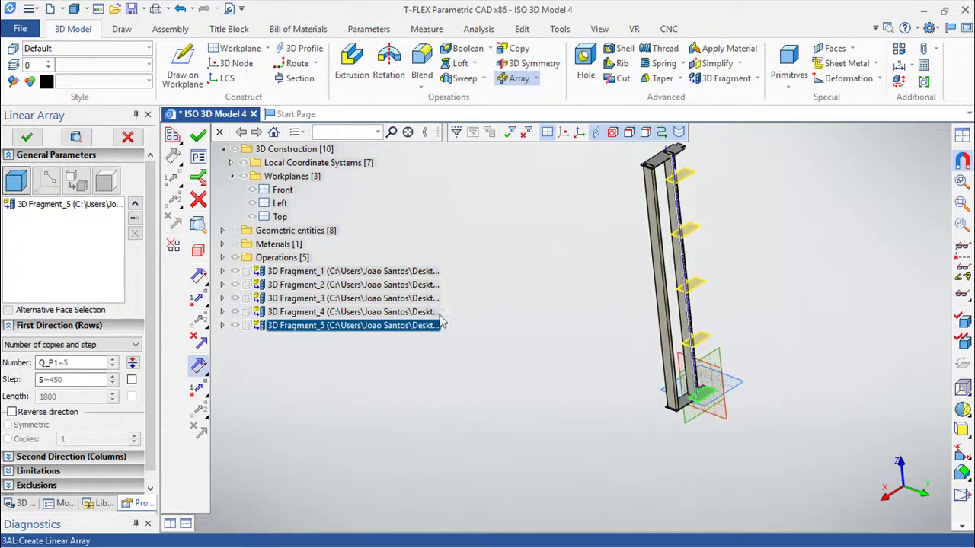
pyautogui.click(198, 136)
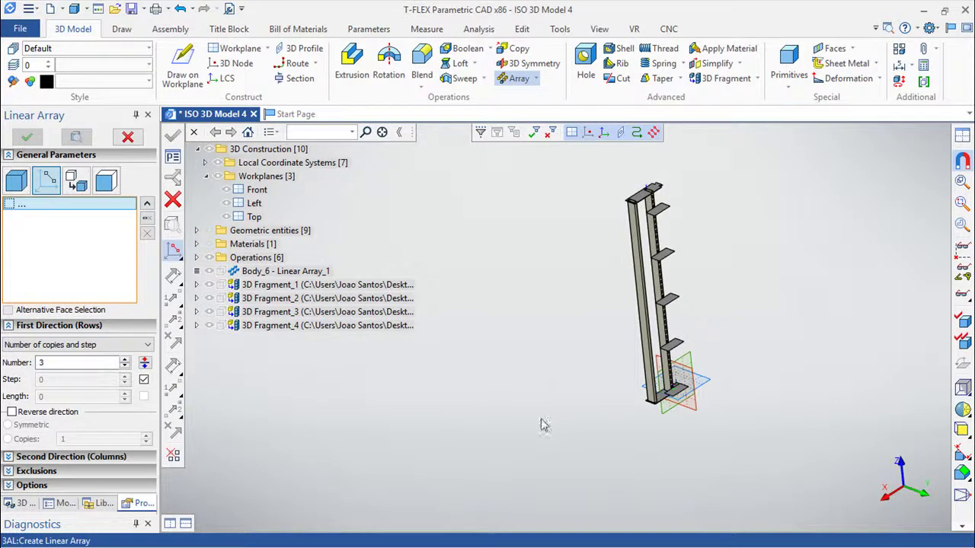
# Step: Exit the array command and reframe the view on the rack base
pyautogui.press('Escape')
pyautogui.moveTo(704, 453)
pyautogui.mouseDown(button='middle')
pyautogui.moveTo(503, 459)
pyautogui.moveTo(572, 366)
pyautogui.moveTo(798, 483)
pyautogui.moveTo(680, 497)
pyautogui.mouseUp(button='middle')
pyautogui.scroll(3, 670, 426)
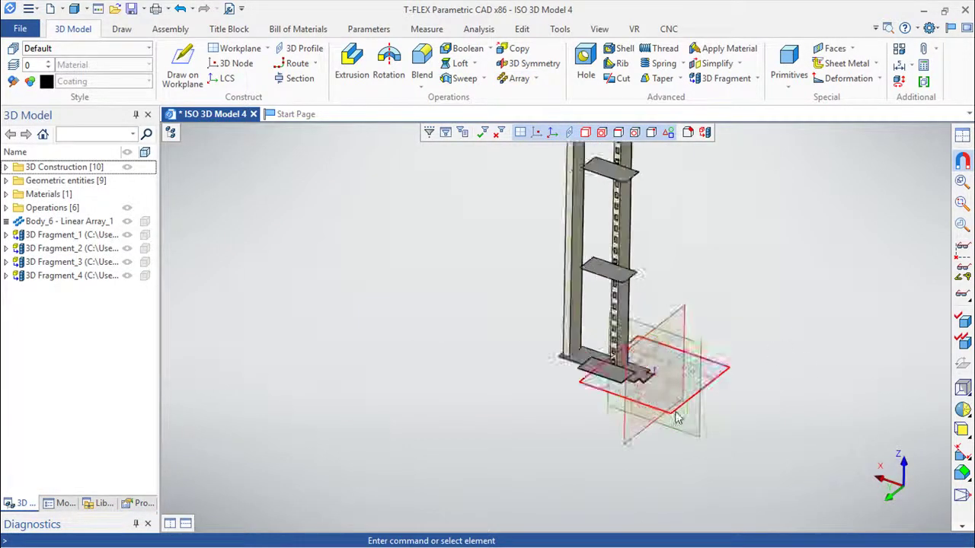
pyautogui.scroll(3, 654, 343)
pyautogui.scroll(2, 731, 396)
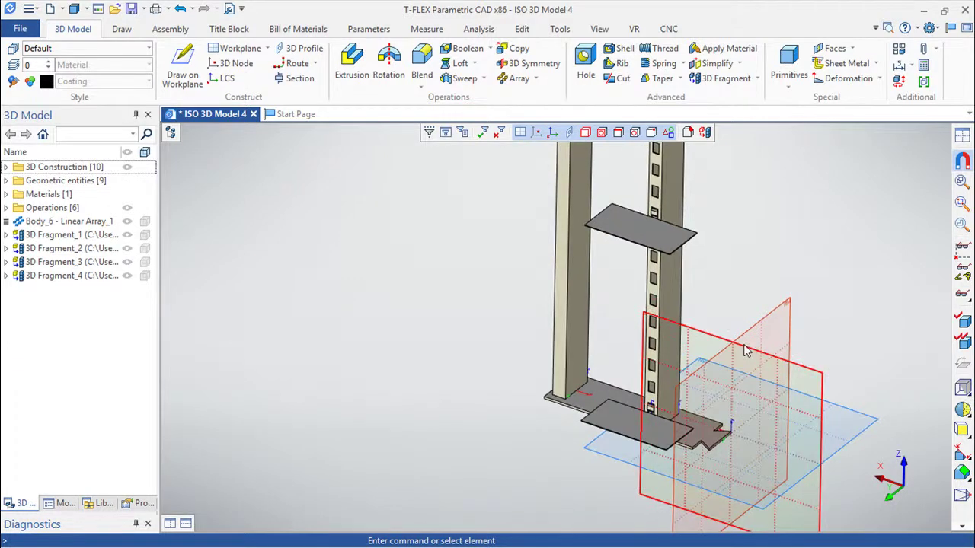
pyautogui.moveTo(693, 334); pyautogui.dragTo(630, 225, button='middle')
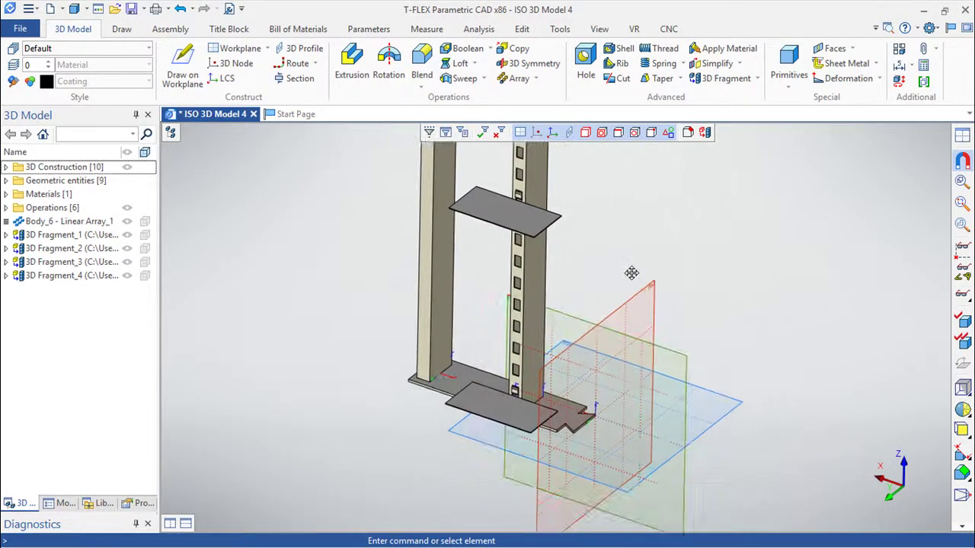
# Step: Linear-array LCS_5 at the rack base: Number 2, step 820.2, along the column's vertical edge
pyautogui.click(521, 79)
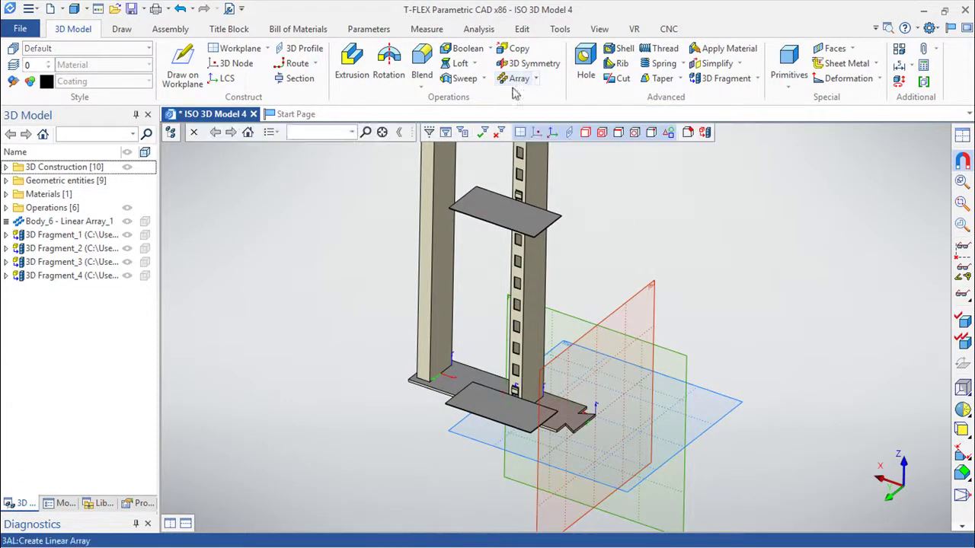
pyautogui.scroll(2, 396, 383)
pyautogui.click(518, 379)
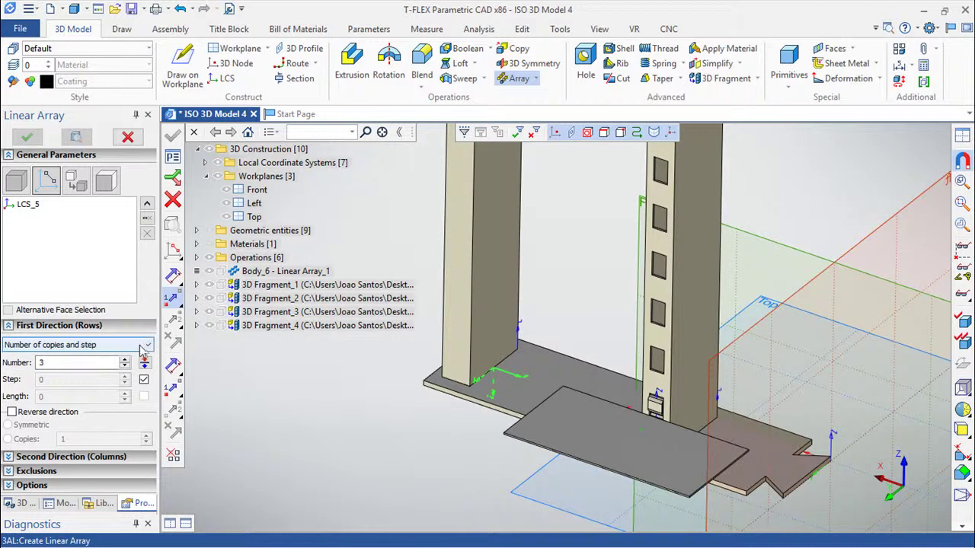
pyautogui.doubleClick(47, 364)
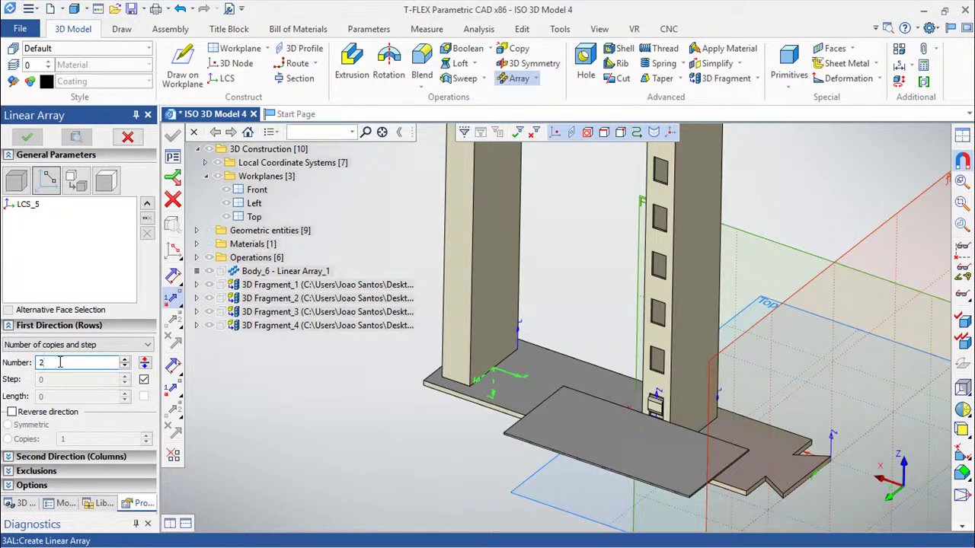
pyautogui.write('2')
pyautogui.click(144, 380)
pyautogui.doubleClick(61, 379)
pyautogui.write('820.2')
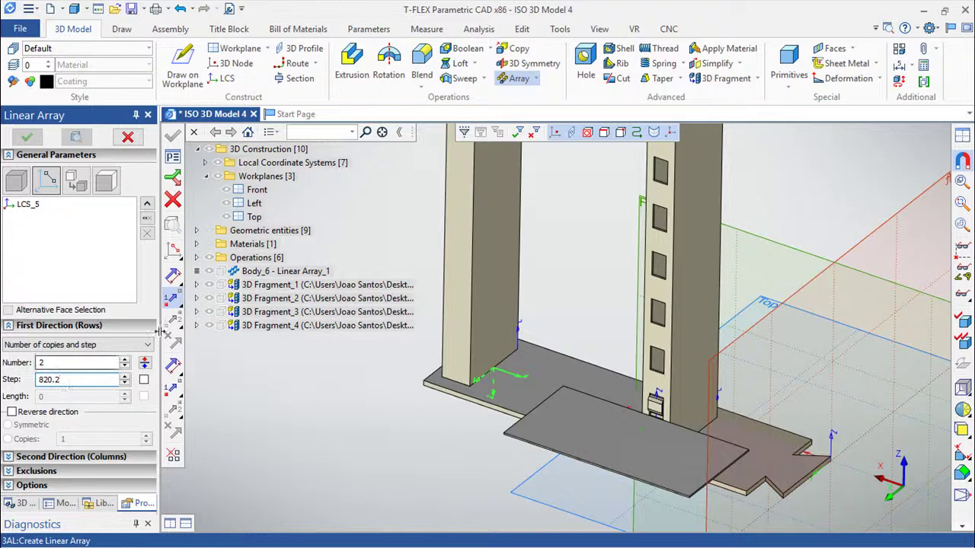
pyautogui.click(173, 276)
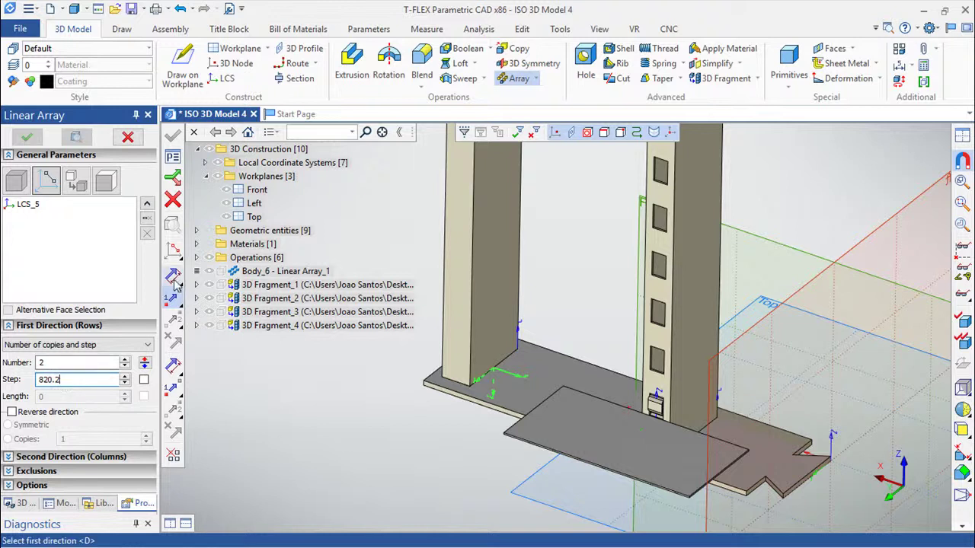
pyautogui.click(472, 355)
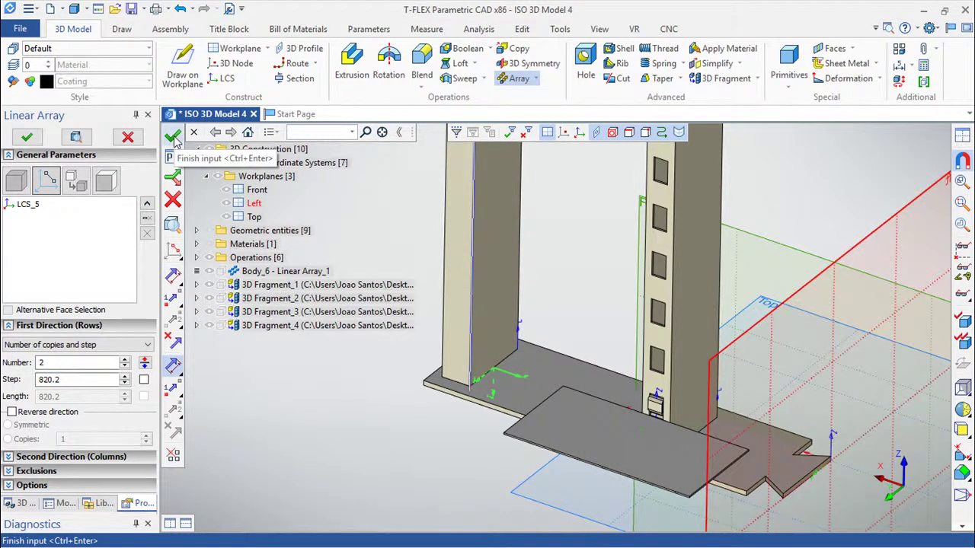
pyautogui.click(173, 135)
pyautogui.scroll(-5, 426, 357)
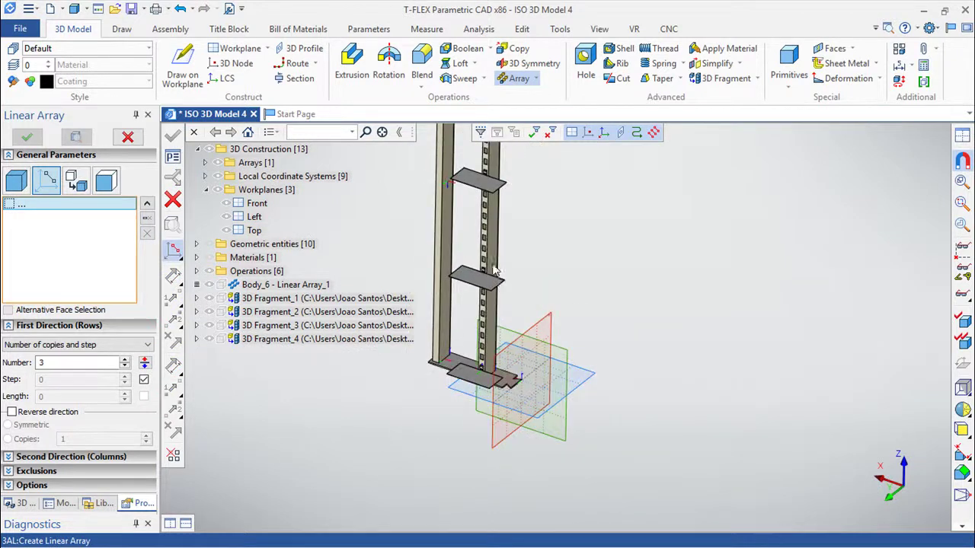
# Step: Linear-array LCS_6: Number 2, step 820.2, along the column's vertical edge
pyautogui.scroll(5, 454, 259)
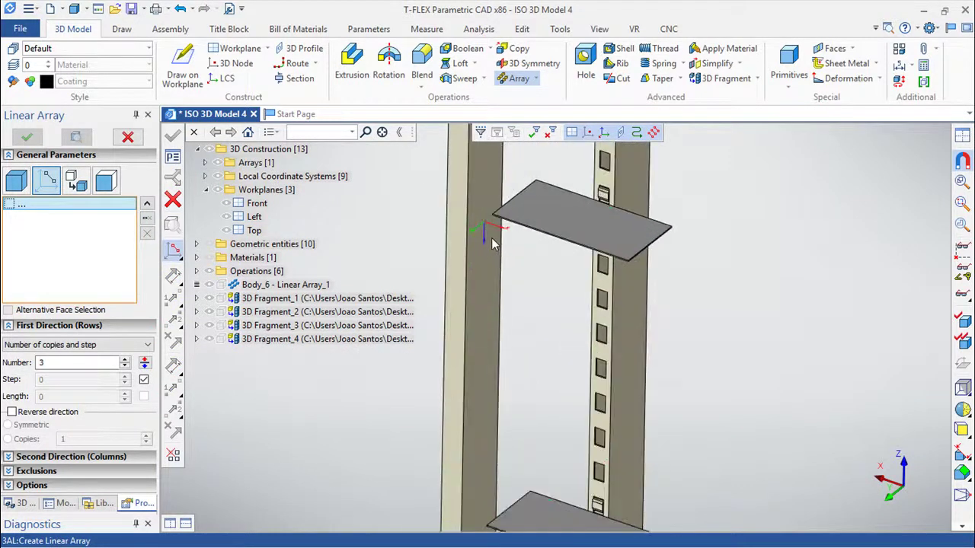
pyautogui.scroll(-3, 575, 358)
pyautogui.scroll(-2, 579, 365)
pyautogui.scroll(3, 655, 415)
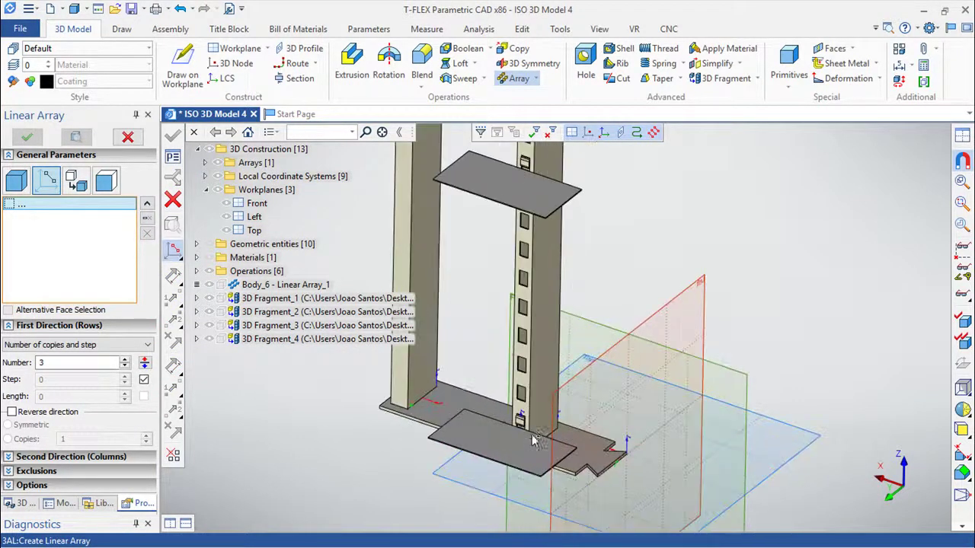
pyautogui.scroll(3, 666, 421)
pyautogui.moveTo(765, 418); pyautogui.dragTo(823, 285, button='middle')
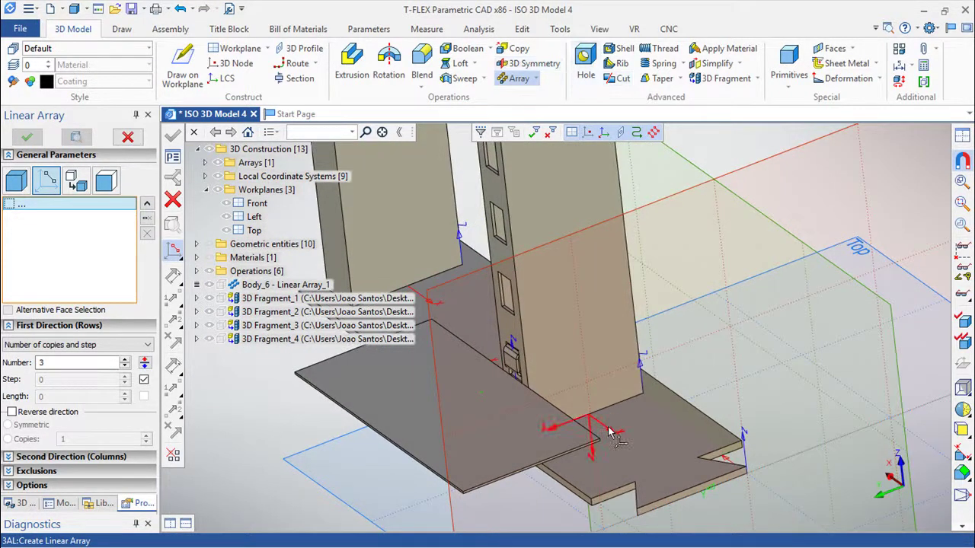
pyautogui.click(609, 430)
pyautogui.doubleClick(54, 363)
pyautogui.write('2')
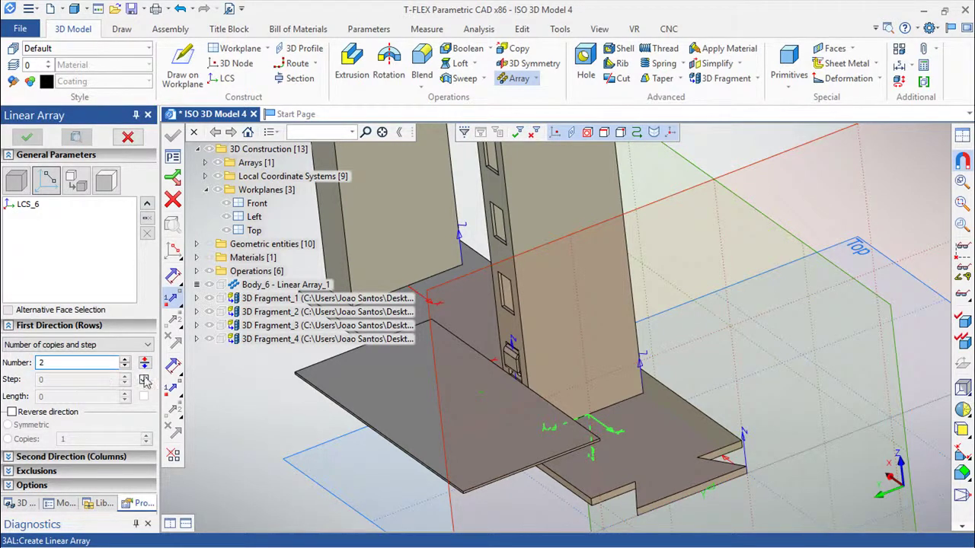
pyautogui.click(144, 380)
pyautogui.write('5')
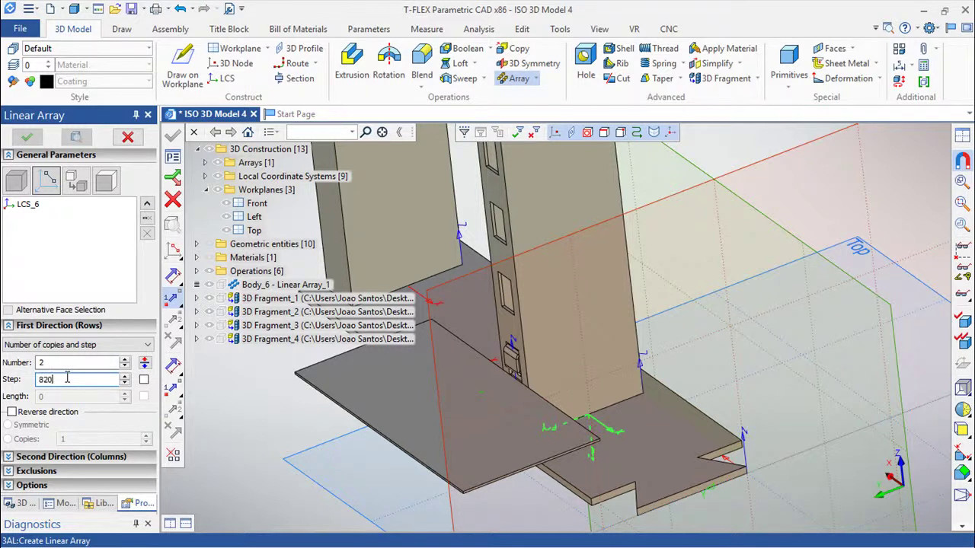
pyautogui.write('.2')
pyautogui.press('Return')
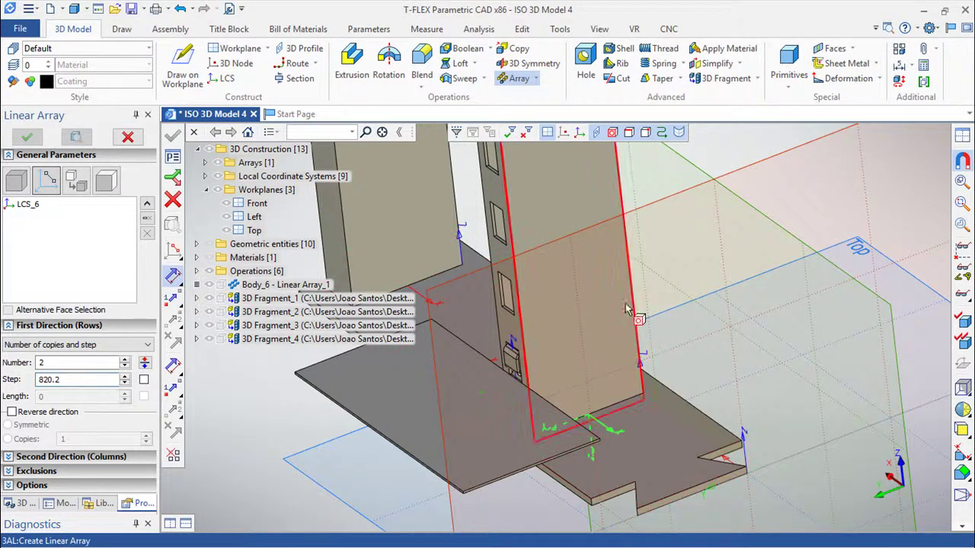
pyautogui.click(521, 333)
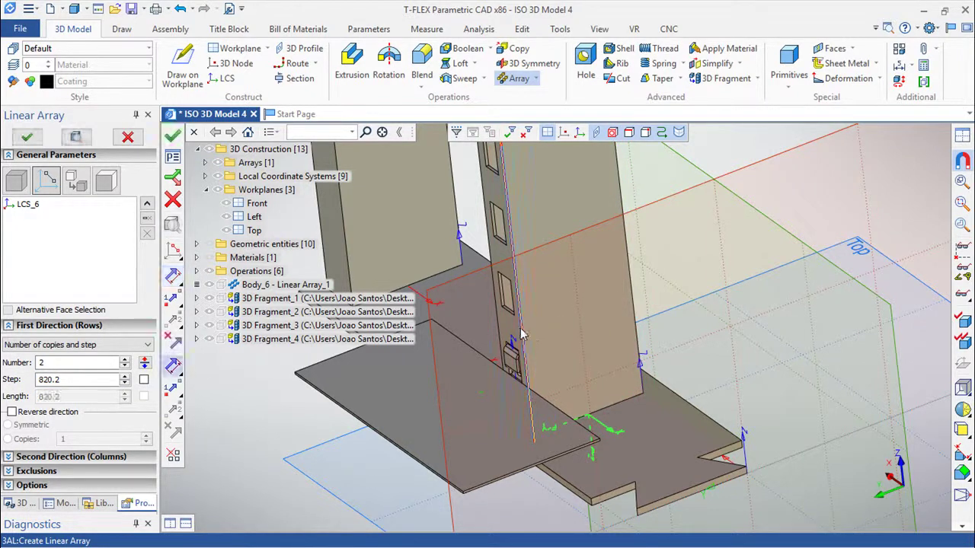
pyautogui.click(173, 135)
# Step: Centre the base plate and column in view, then start a 3D Fragment with 3F
pyautogui.scroll(-3, 773, 319)
pyautogui.moveTo(773, 320); pyautogui.dragTo(526, 487, button='middle')
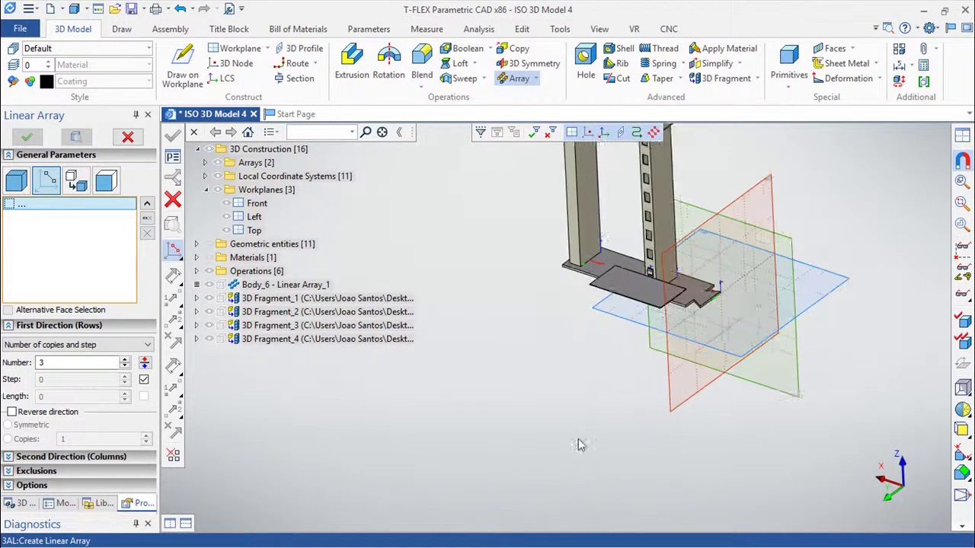
pyautogui.moveTo(526, 487)
pyautogui.mouseDown(button='middle')
pyautogui.moveTo(667, 416)
pyautogui.moveTo(627, 390)
pyautogui.mouseUp(button='middle')
pyautogui.scroll(2, 559, 486)
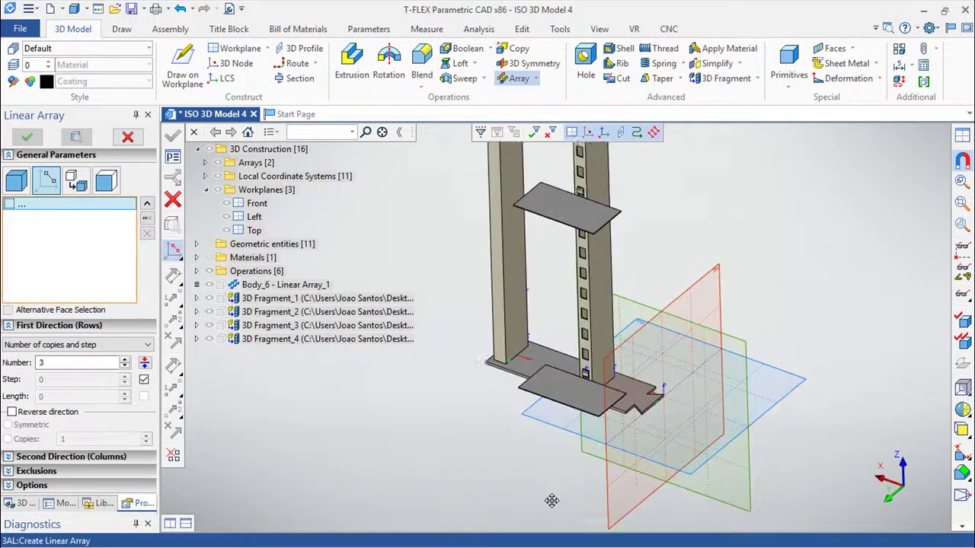
pyautogui.scroll(3, 541, 464)
pyautogui.scroll(3, 530, 417)
pyautogui.keyDown('shift'); pyautogui.moveTo(531, 417); pyautogui.dragTo(563, 467, button='middle'); pyautogui.keyUp('shift')
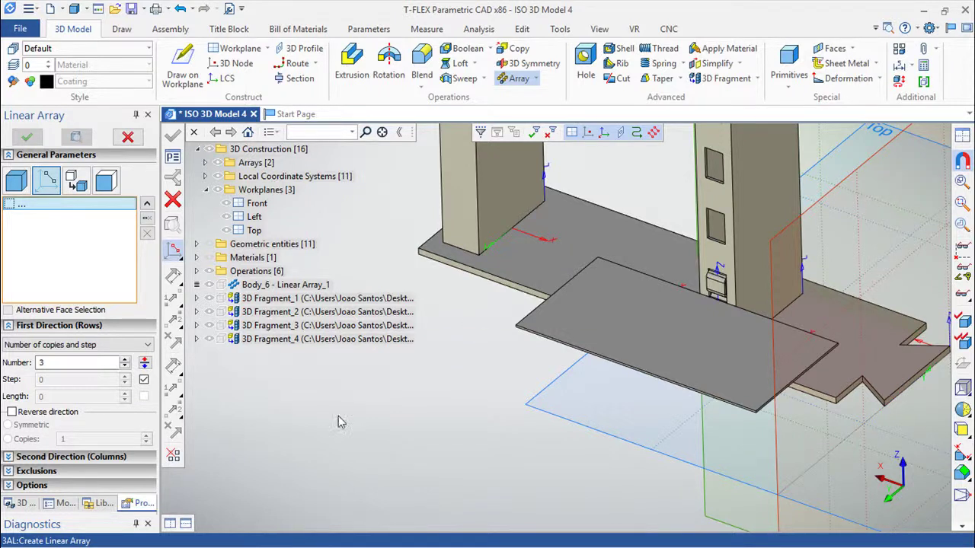
pyautogui.press('Escape')
pyautogui.press('3')
pyautogui.press('f')
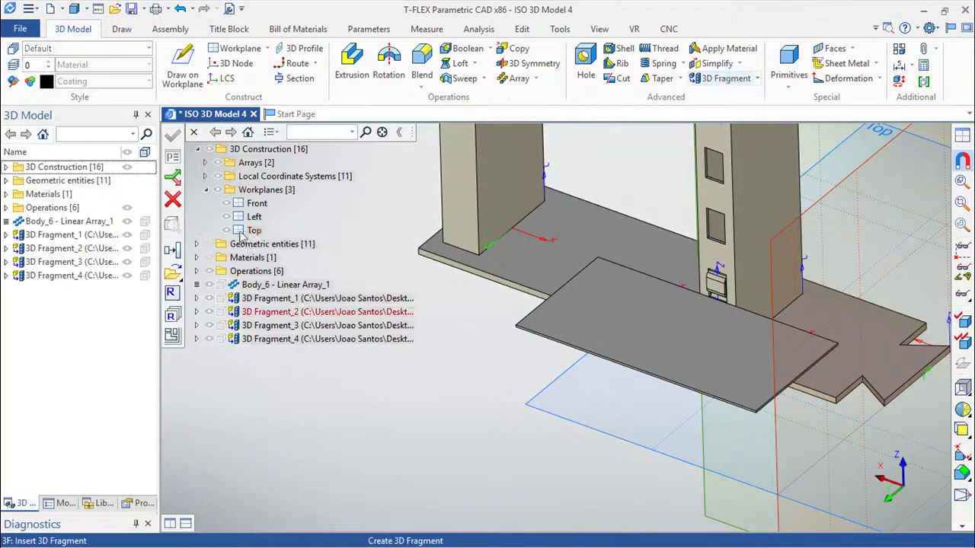
# Step: Insert 18.ES.01.17 Tubo uniao promo at the column-base LCS, anchored at the box corner
pyautogui.click(172, 273)
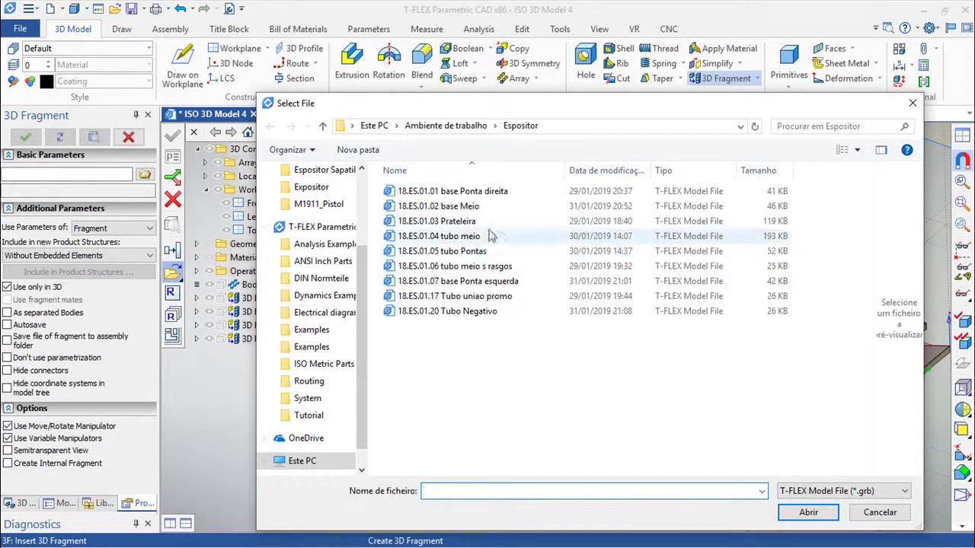
pyautogui.click(481, 298)
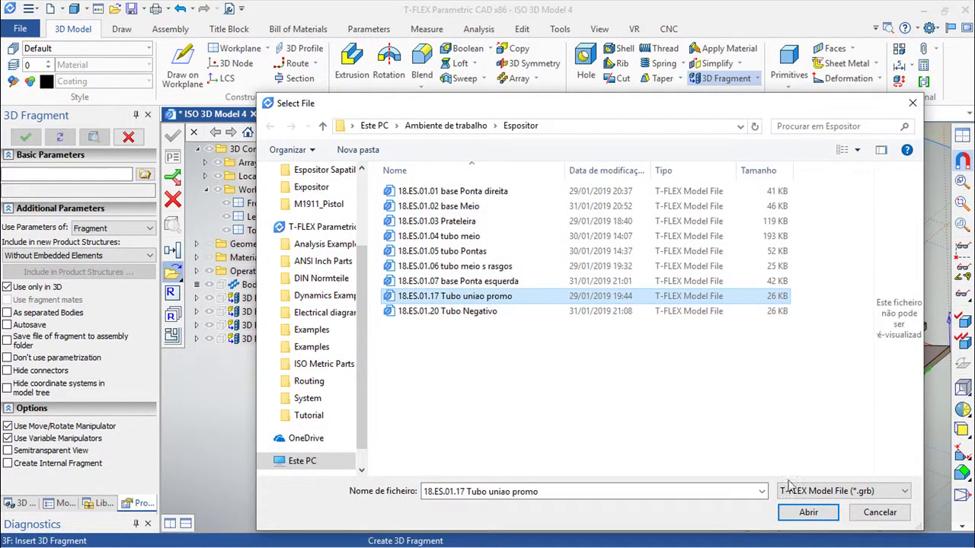
pyautogui.click(808, 512)
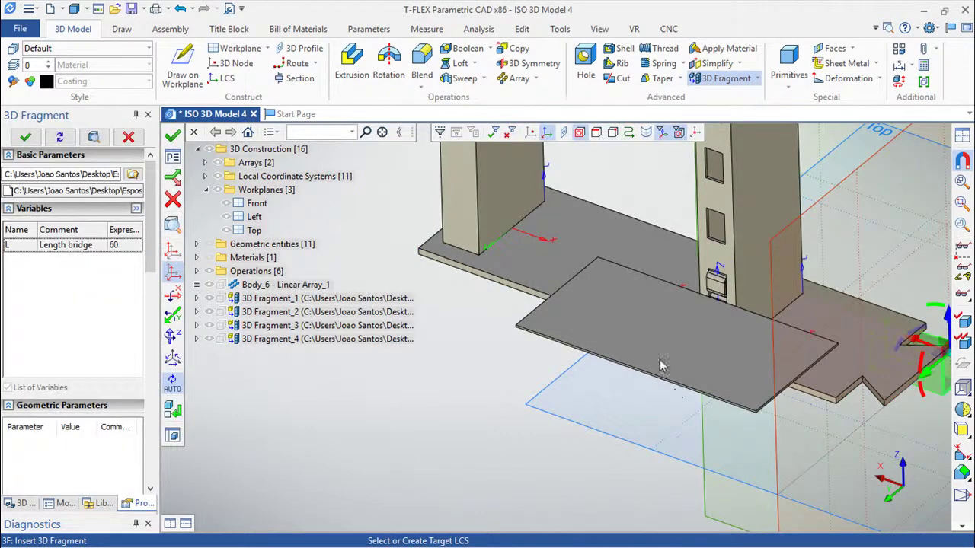
pyautogui.click(538, 245)
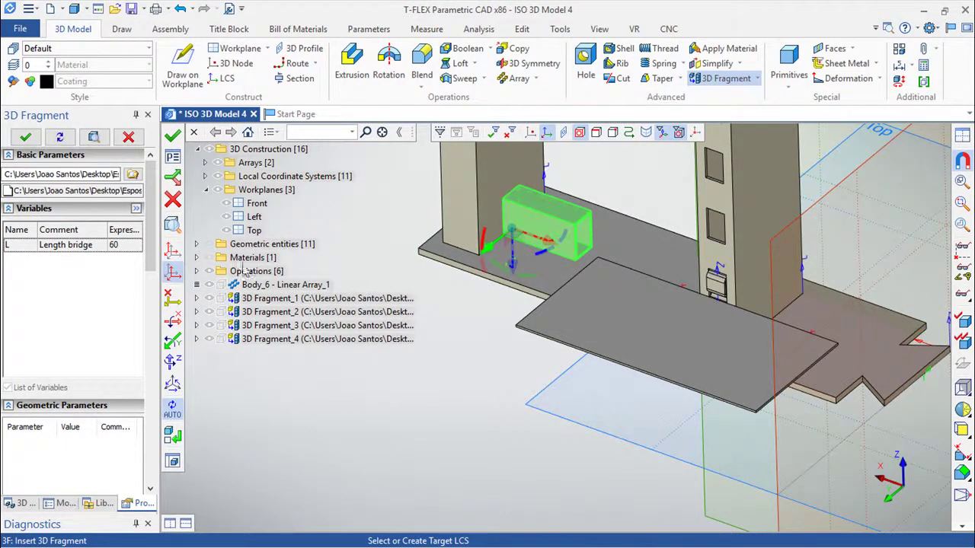
pyautogui.doubleClick(123, 245)
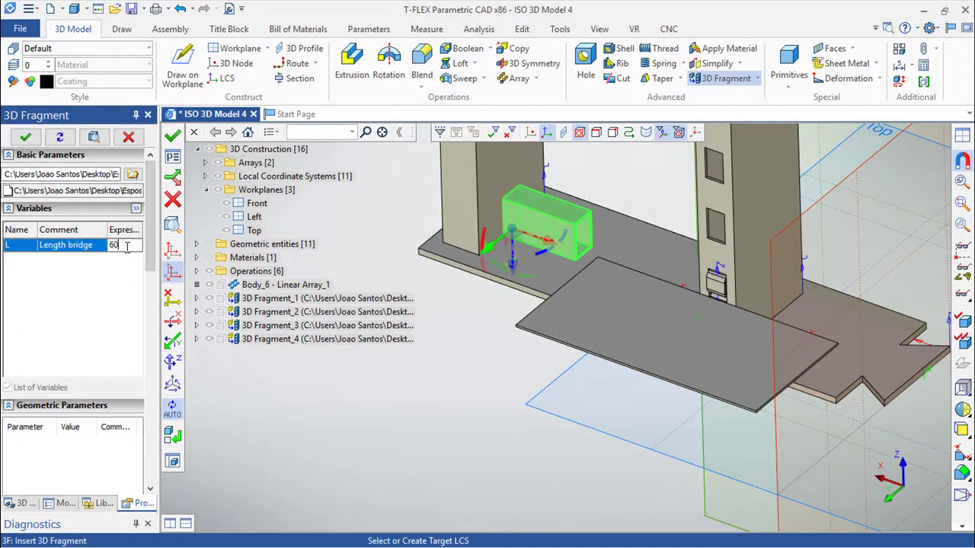
pyautogui.click(172, 252)
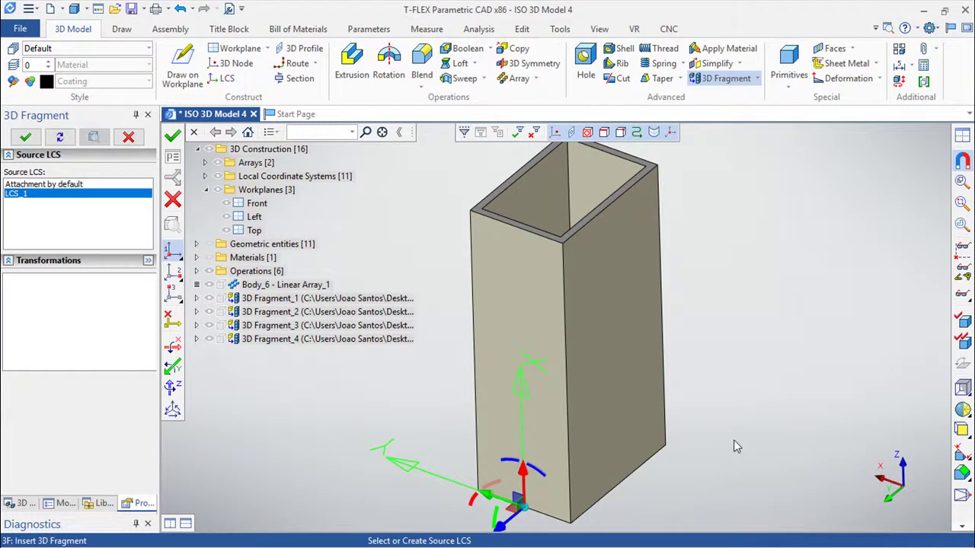
pyautogui.scroll(3, 414, 409)
pyautogui.moveTo(414, 409)
pyautogui.mouseDown(button='right')
pyautogui.moveTo(611, 380)
pyautogui.moveTo(702, 439)
pyautogui.mouseUp(button='right')
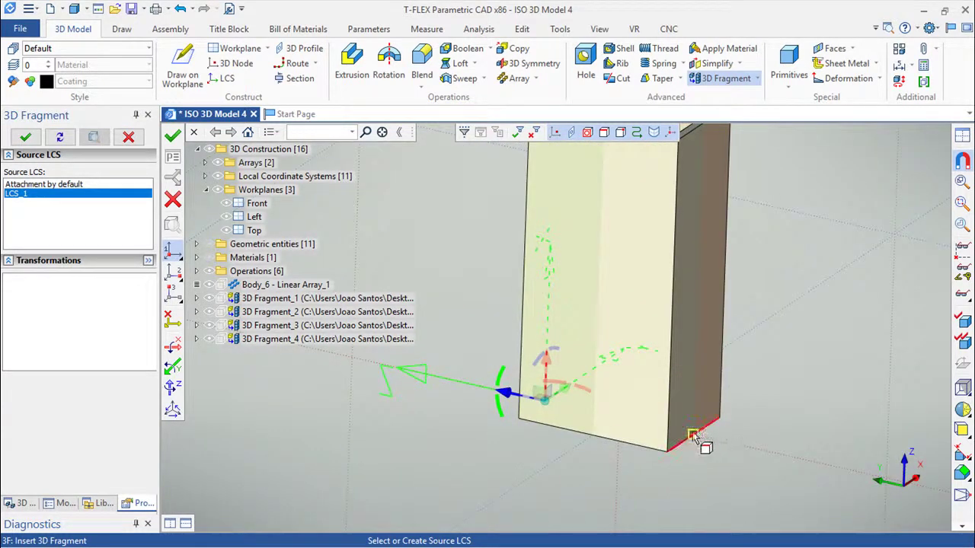
pyautogui.click(694, 437)
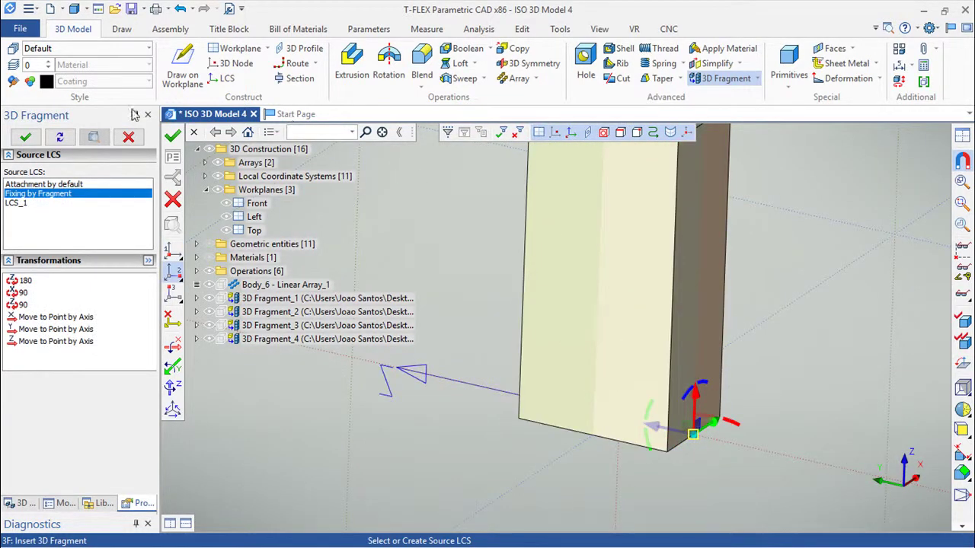
pyautogui.click(172, 135)
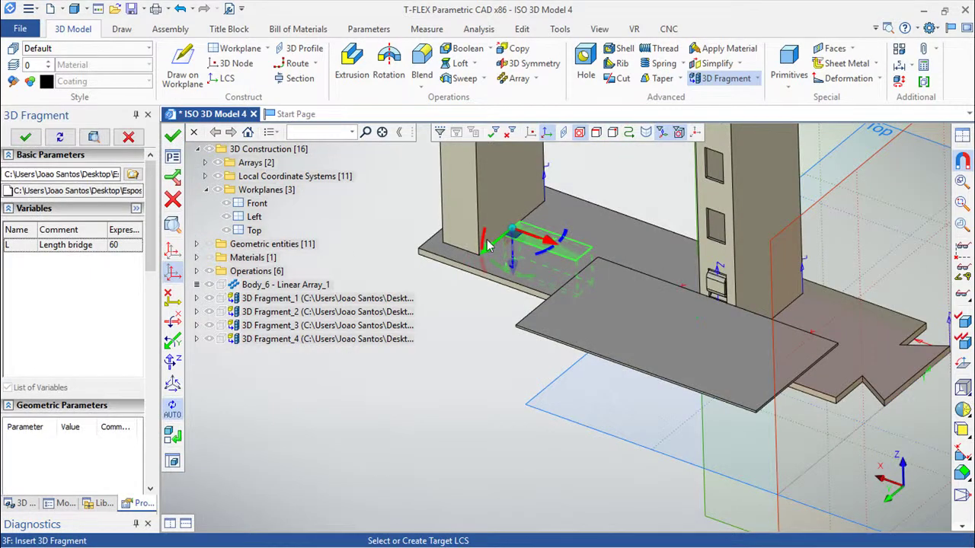
# Step: Drive the bridge length L by new variable W_R = (L_S-30)/2 and finish the fragment
pyautogui.doubleClick(124, 246)
pyautogui.moveTo(127, 245); pyautogui.dragTo(98, 253)
pyautogui.write('W_R')
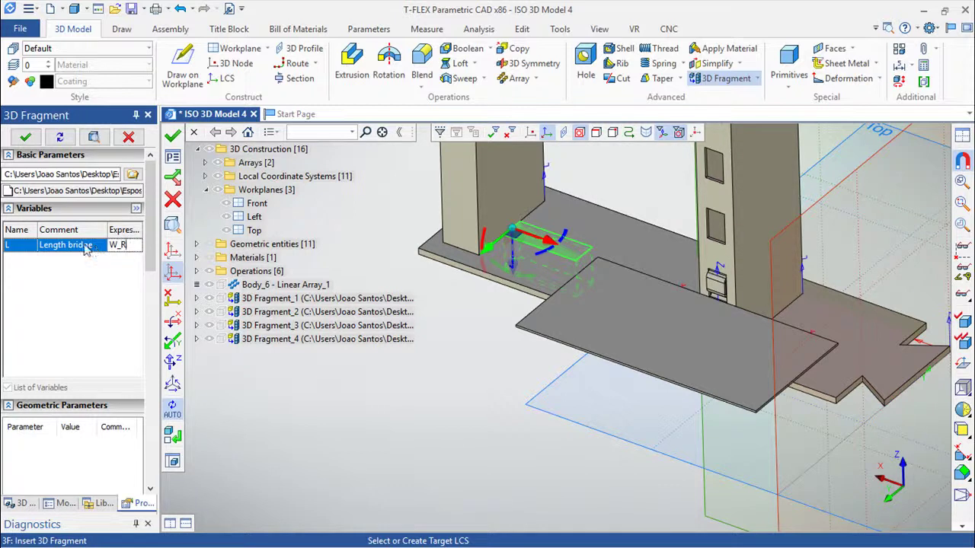
pyautogui.click(172, 135)
pyautogui.write('(L_S-30)/2')
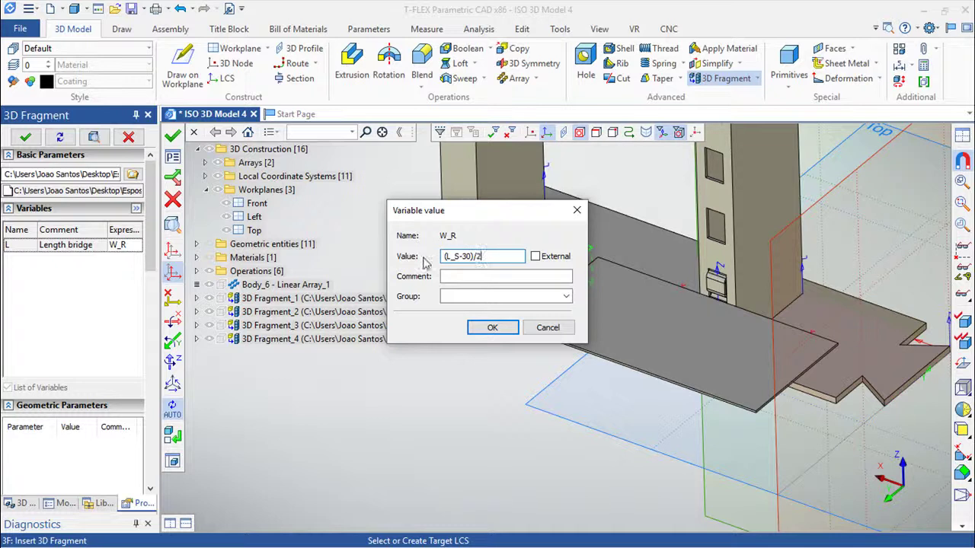
pyautogui.click(492, 327)
pyautogui.hotkey('ctrl', 'Return')
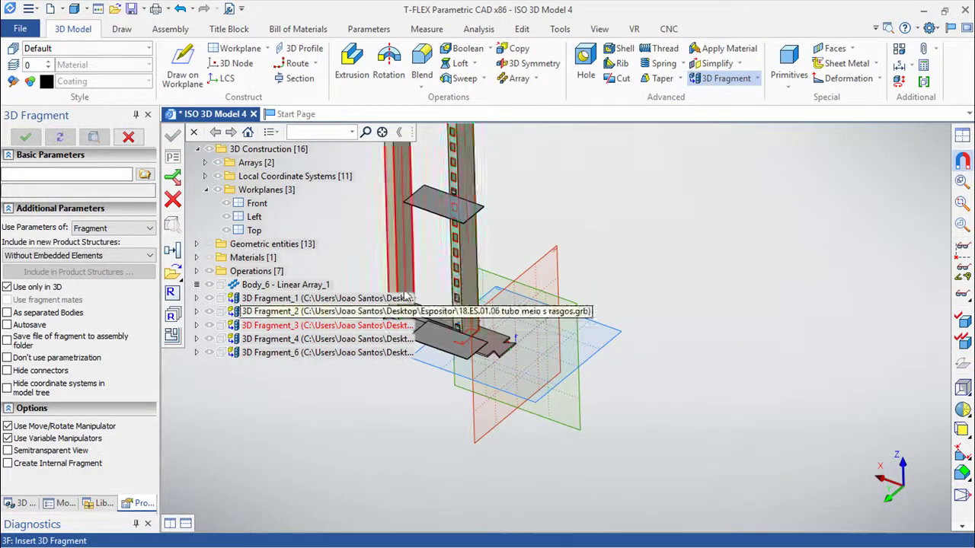
pyautogui.scroll(3, 457, 335)
pyautogui.moveTo(526, 434); pyautogui.dragTo(572, 475, button='middle')
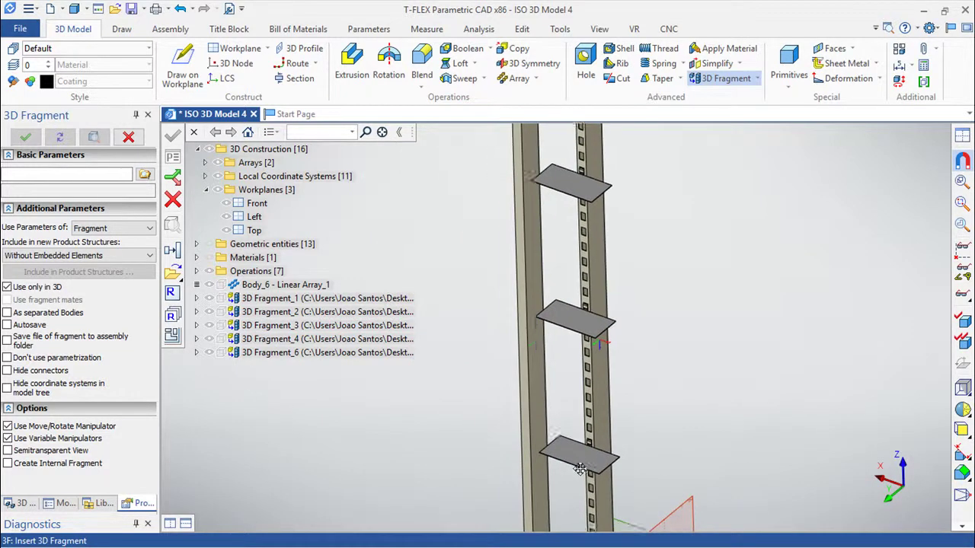
pyautogui.moveTo(533, 525); pyautogui.dragTo(496, 184, button='middle')
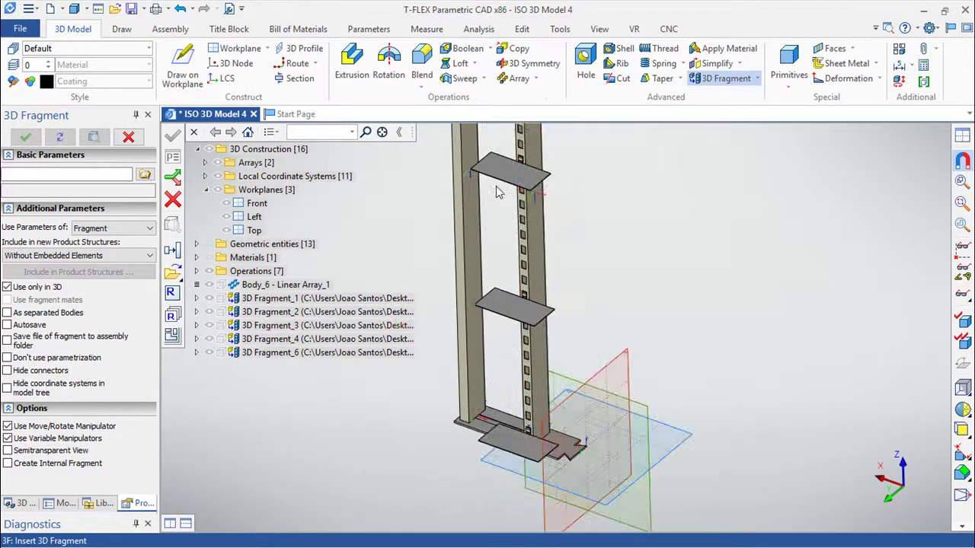
pyautogui.scroll(2, 505, 259)
pyautogui.scroll(1, 492, 366)
pyautogui.scroll(1, 460, 365)
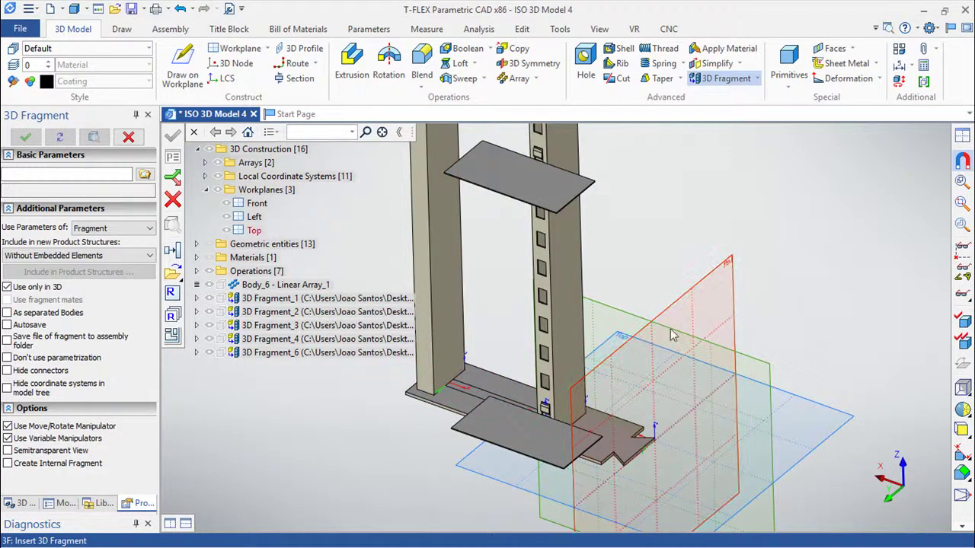
pyautogui.moveTo(670, 347); pyautogui.dragTo(685, 381, button='middle')
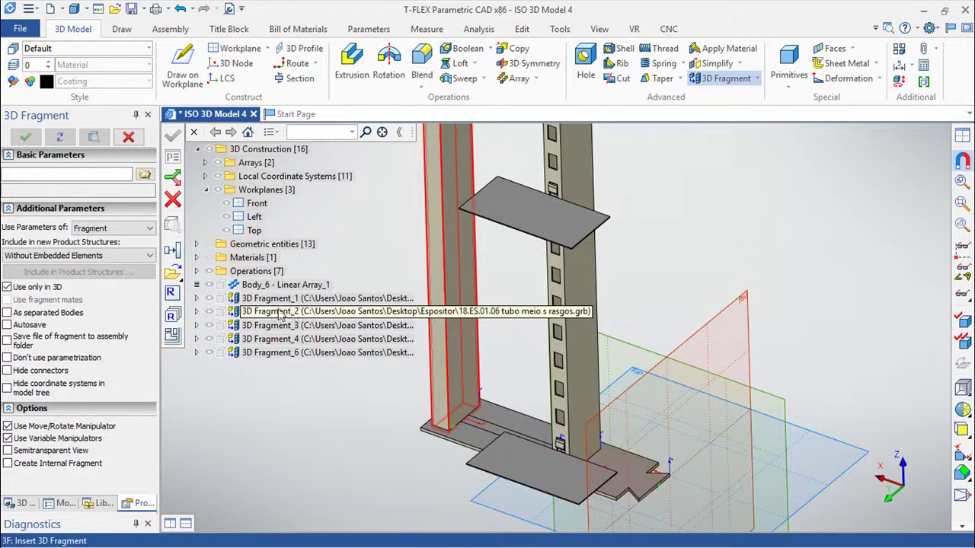
pyautogui.scroll(-1, 369, 301)
pyautogui.scroll(-1, 369, 301)
pyautogui.scroll(-1, 373, 300)
pyautogui.scroll(1, 604, 298)
pyautogui.scroll(1, 604, 297)
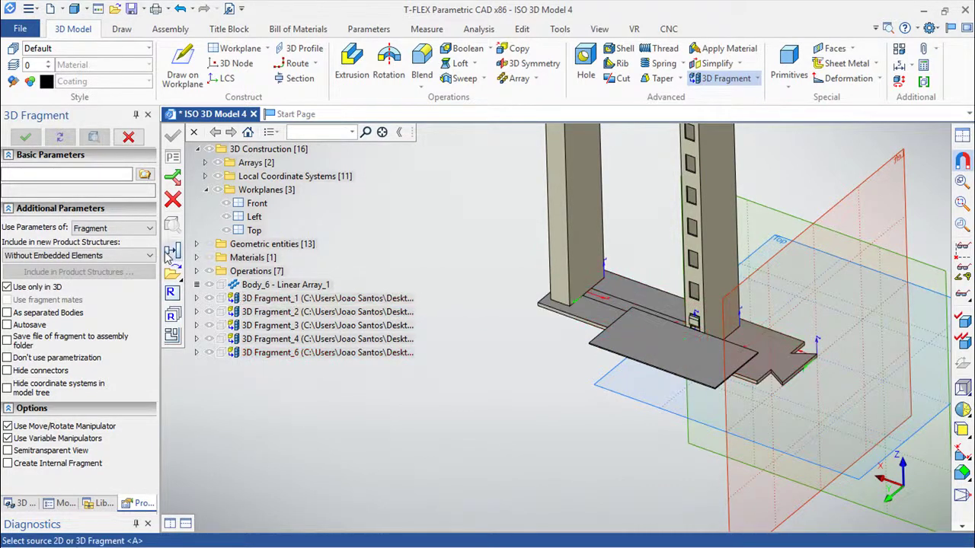
# Step: Transform 3D Fragment_6 onto the upper Linear Array_2 coordinate system on the post
pyautogui.click(573, 191)
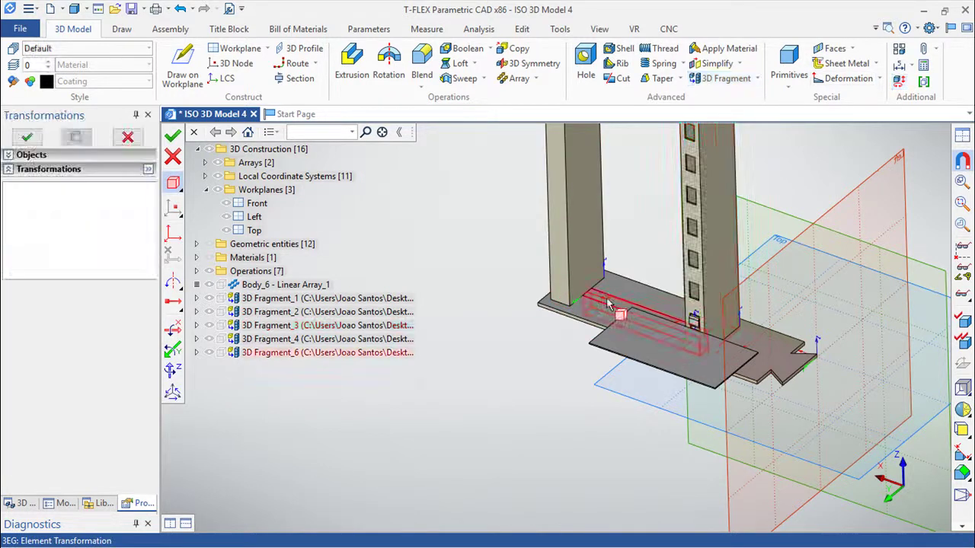
pyautogui.moveTo(620, 234)
pyautogui.mouseDown(button='middle')
pyautogui.moveTo(525, 427)
pyautogui.moveTo(579, 455)
pyautogui.mouseUp(button='middle')
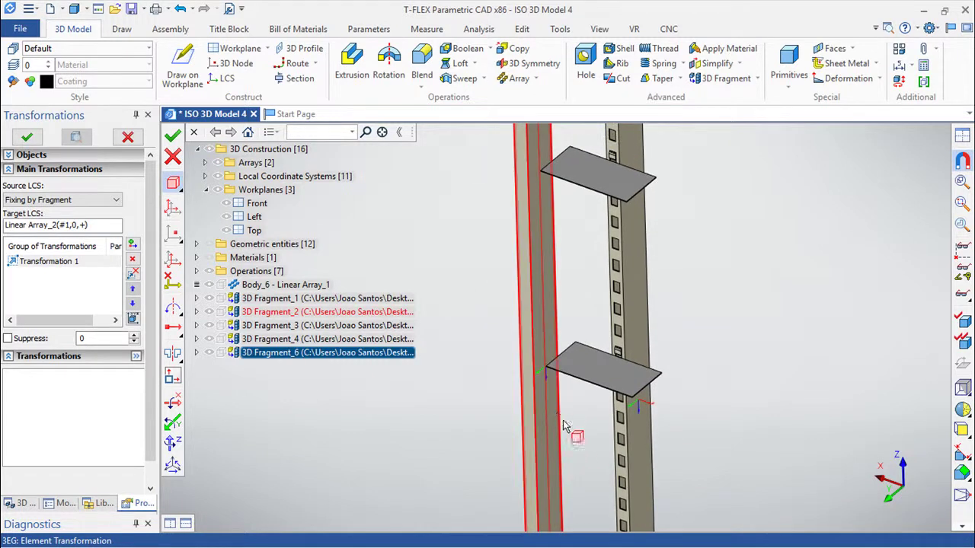
pyautogui.click(542, 373)
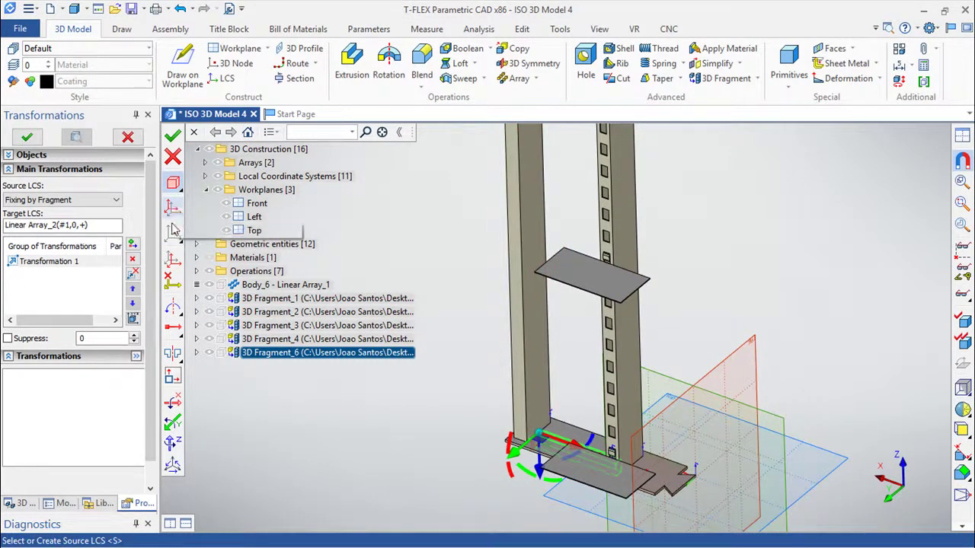
pyautogui.click(173, 259)
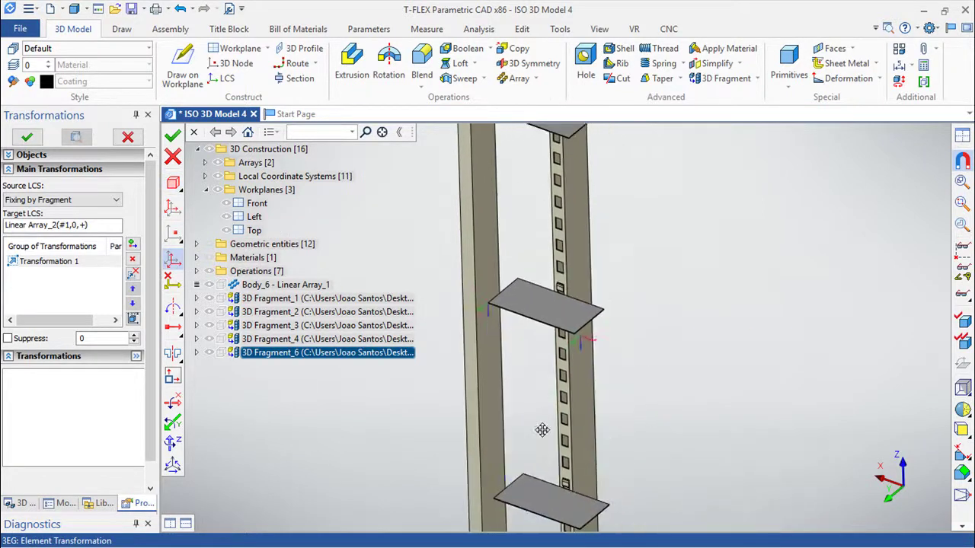
pyautogui.click(494, 318)
pyautogui.moveTo(504, 469)
pyautogui.mouseDown(button='middle')
pyautogui.moveTo(668, 469)
pyautogui.moveTo(601, 362)
pyautogui.mouseUp(button='middle')
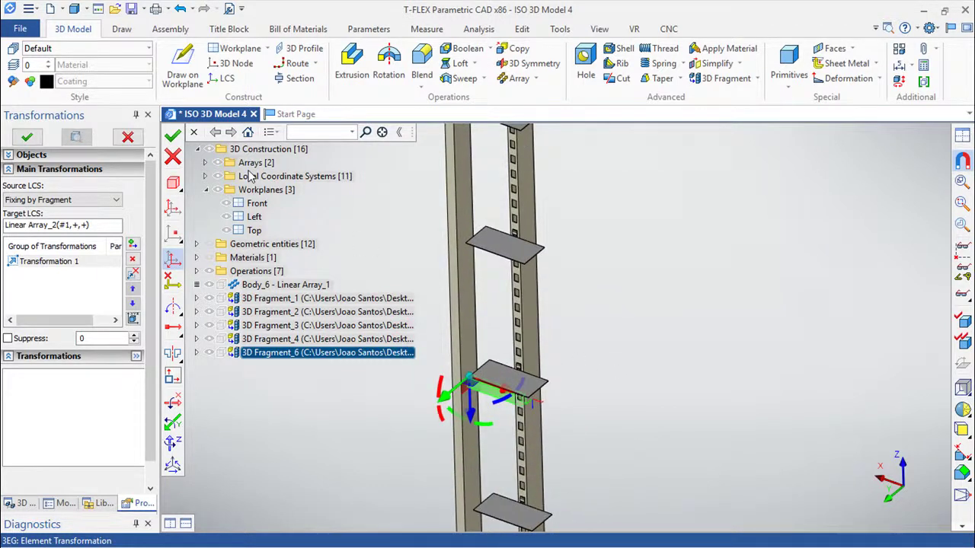
pyautogui.click(172, 135)
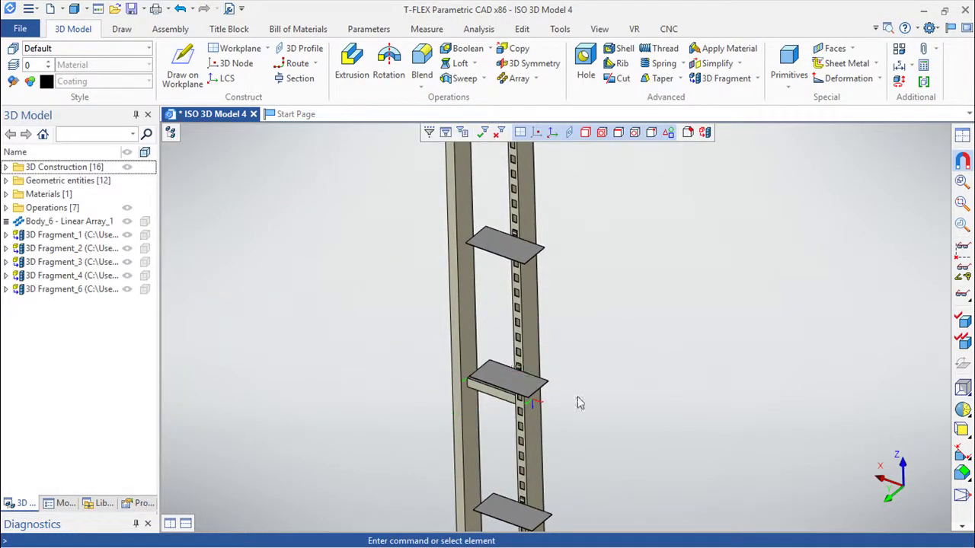
# Step: Turn and zoom the view toward the rack base and launch 3D Fragment
pyautogui.moveTo(538, 421)
pyautogui.mouseDown(button='right')
pyautogui.moveTo(467, 421)
pyautogui.moveTo(703, 465)
pyautogui.moveTo(603, 464)
pyautogui.moveTo(694, 438)
pyautogui.moveTo(620, 450)
pyautogui.moveTo(624, 335)
pyautogui.mouseUp(button='right')
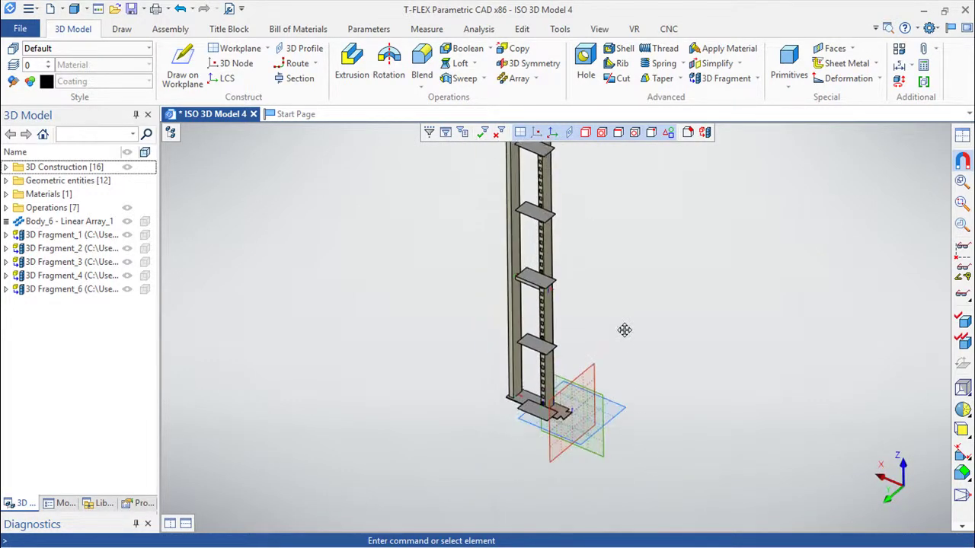
pyautogui.scroll(3, 610, 370)
pyautogui.scroll(3, 610, 370)
pyautogui.moveTo(622, 263)
pyautogui.mouseDown(button='right')
pyautogui.moveTo(703, 425)
pyautogui.moveTo(642, 429)
pyautogui.mouseUp(button='right')
pyautogui.scroll(2, 674, 392)
pyautogui.scroll(2, 674, 389)
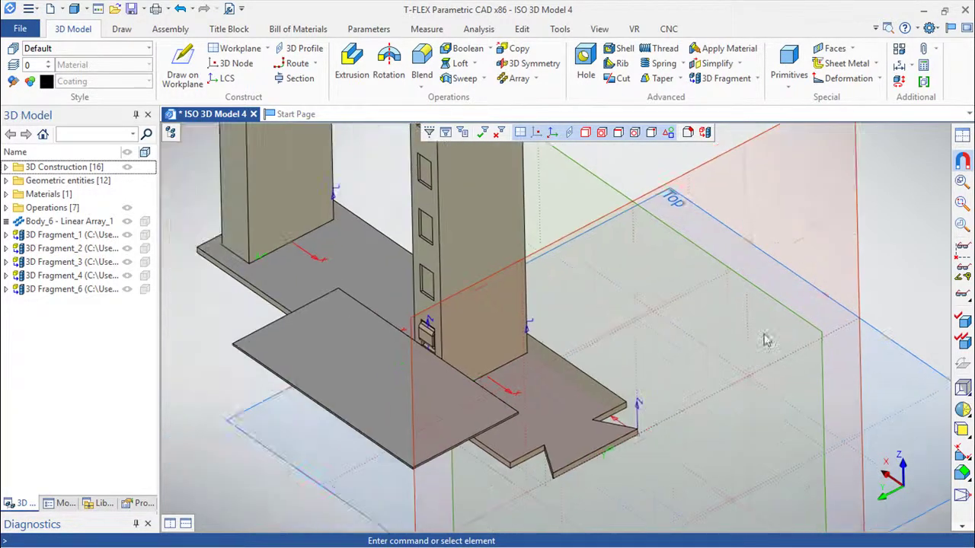
pyautogui.click(723, 78)
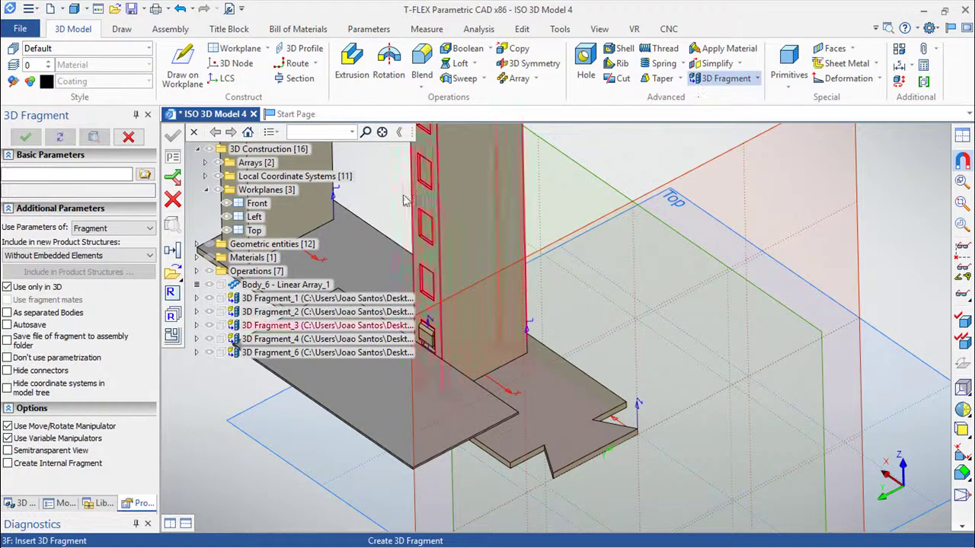
# Step: Load 18.ES.01.17 Tubo uniao promo and place it on the post LCS under the shelf
pyautogui.click(172, 272)
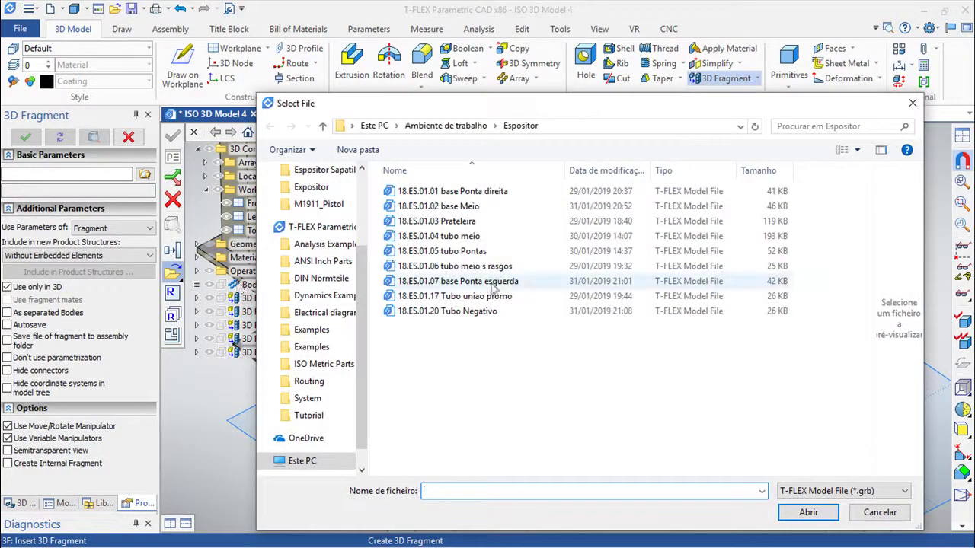
pyautogui.click(494, 301)
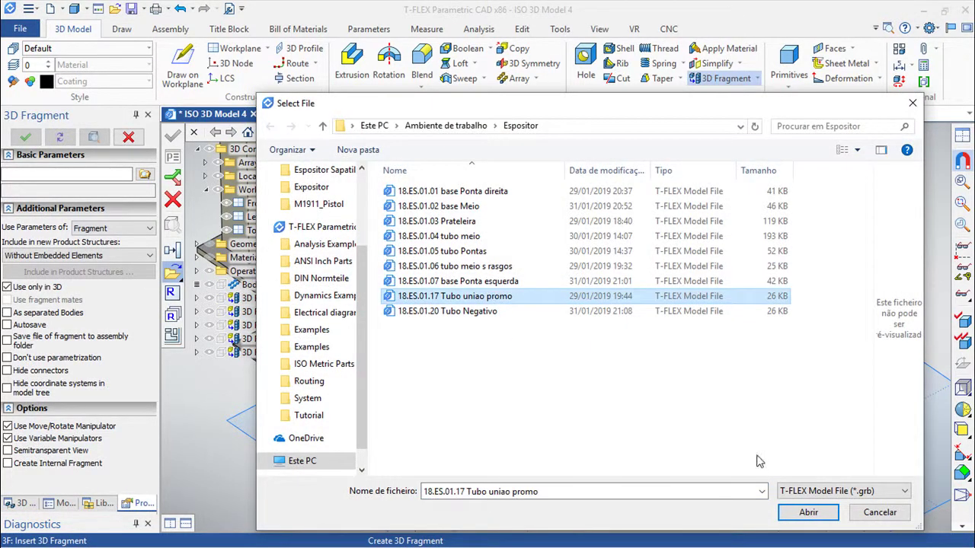
pyautogui.click(806, 514)
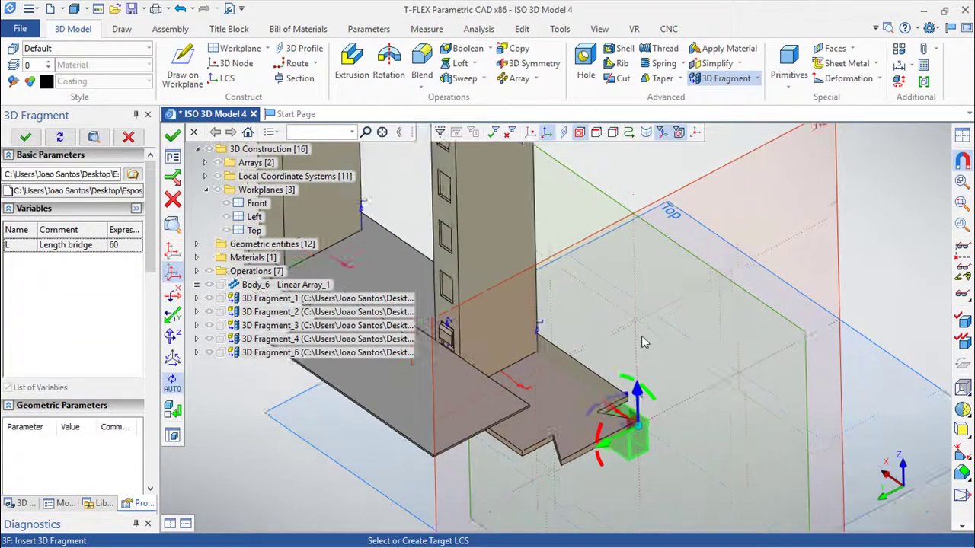
pyautogui.scroll(-3, 609, 240)
pyautogui.scroll(3, 598, 257)
pyautogui.scroll(2, 590, 257)
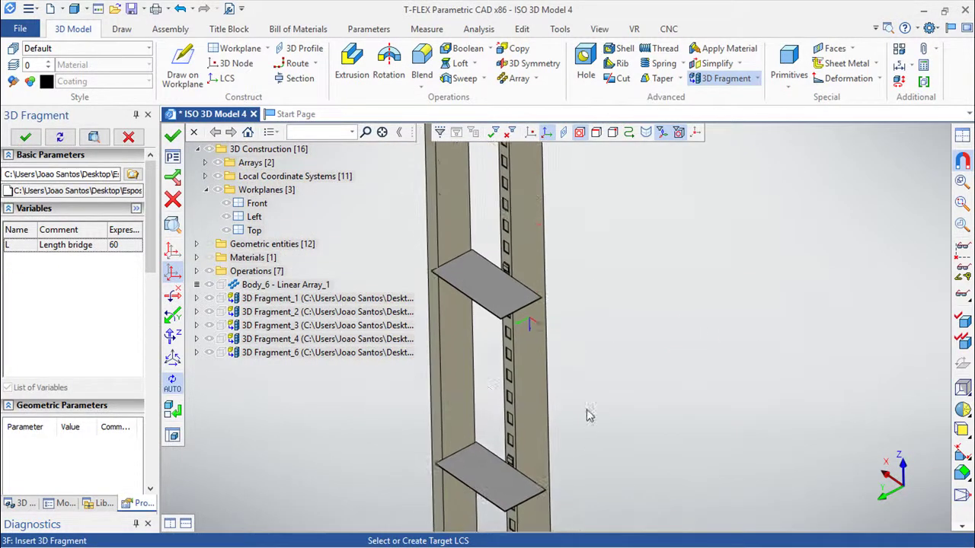
pyautogui.click(538, 327)
pyautogui.scroll(2, 610, 372)
pyautogui.scroll(2, 602, 366)
pyautogui.scroll(1, 654, 411)
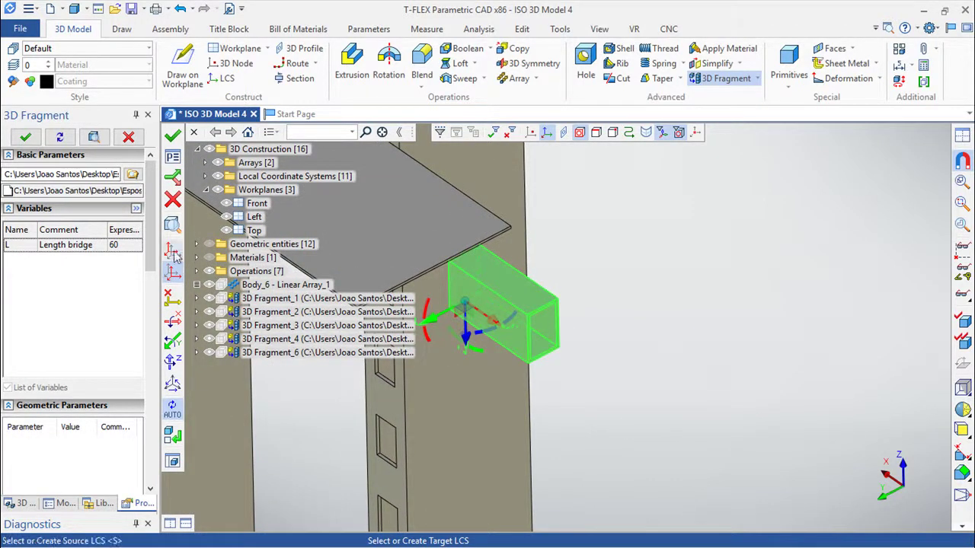
# Step: Anchor the tube at its bottom corner, set its length L to W_R, and finish
pyautogui.click(173, 251)
pyautogui.scroll(2, 765, 480)
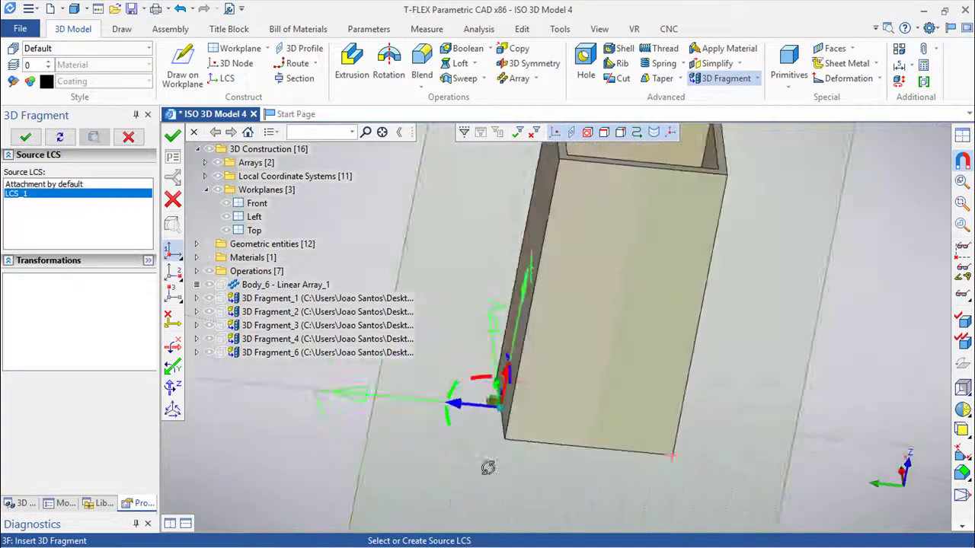
pyautogui.moveTo(825, 409); pyautogui.dragTo(731, 454, button='right')
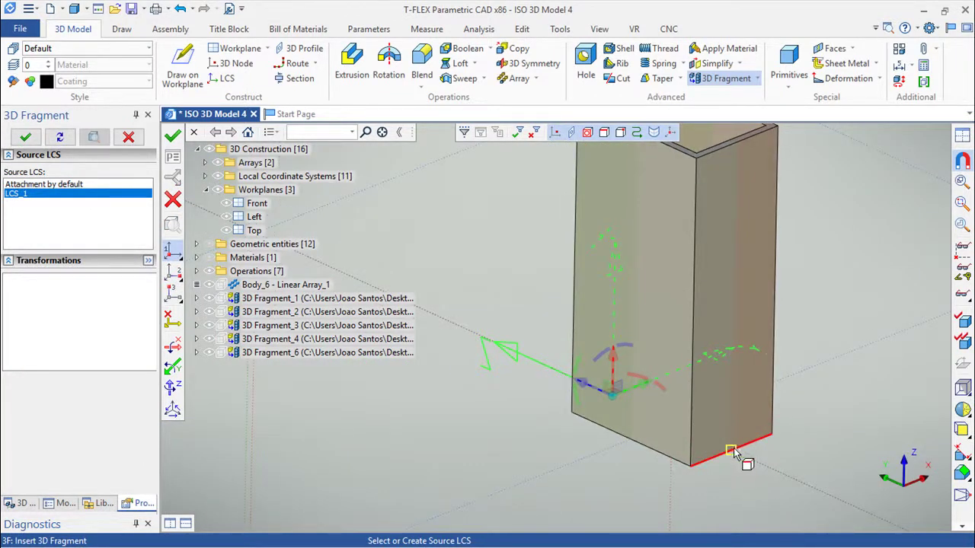
pyautogui.click(729, 452)
pyautogui.click(173, 136)
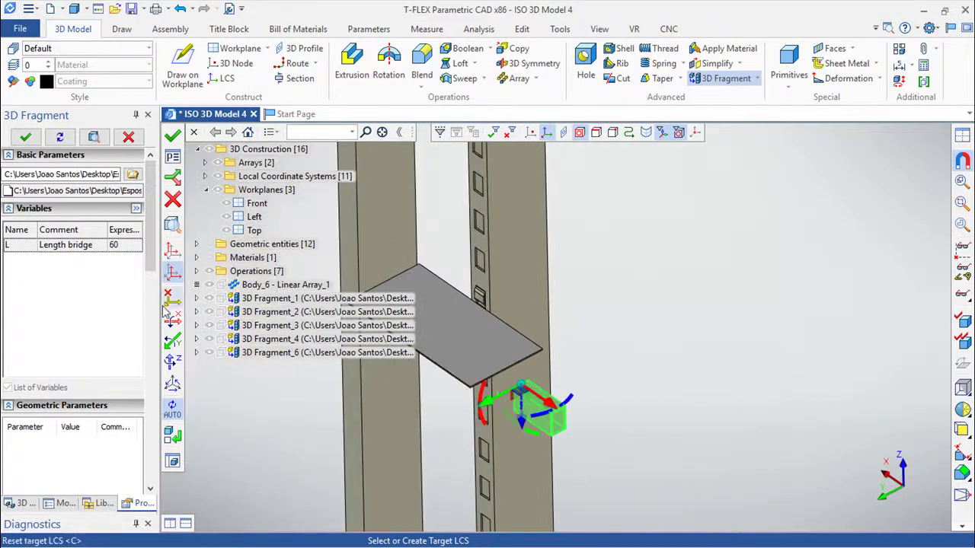
pyautogui.click(135, 245)
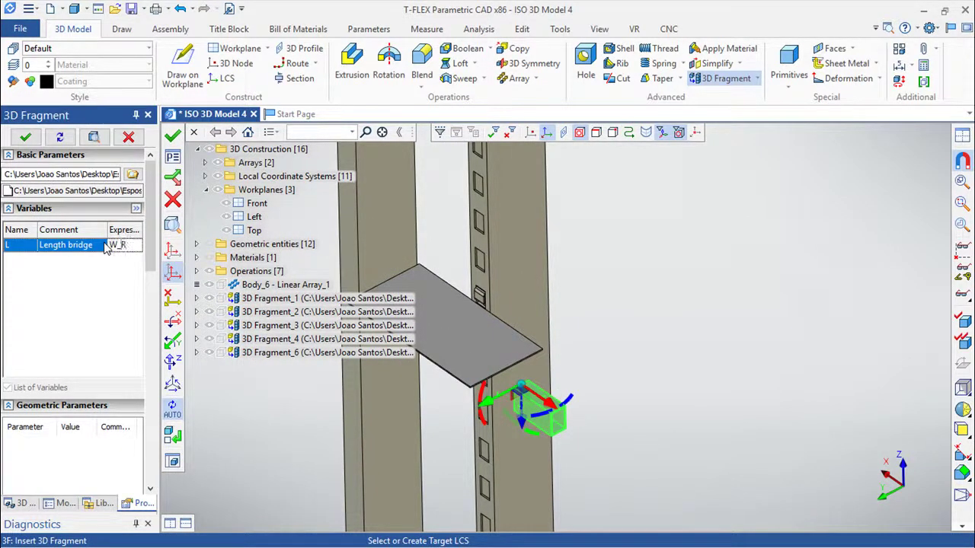
pyautogui.press('Return')
pyautogui.click(172, 136)
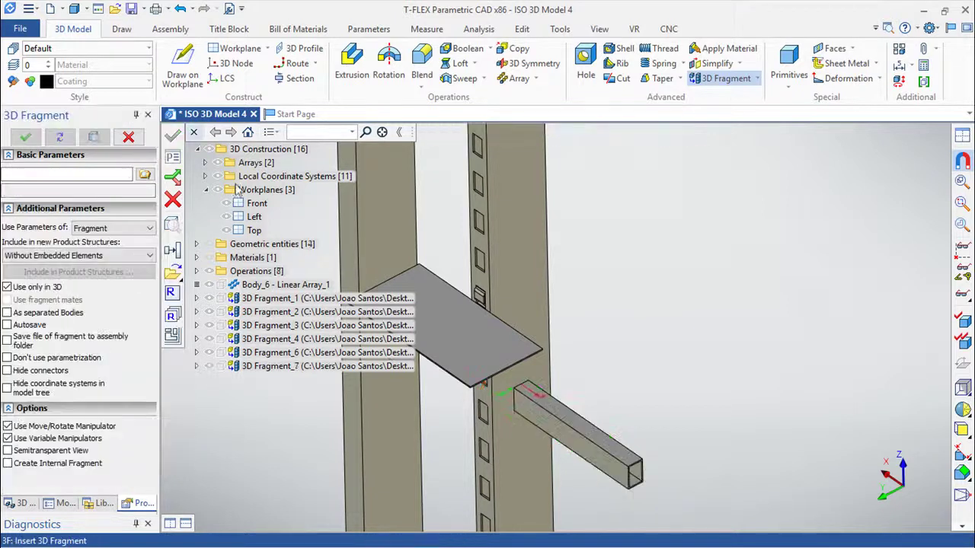
# Step: Zoom in on the lower shelf and both bridge tubes, then start a Linear Array
pyautogui.moveTo(616, 316); pyautogui.dragTo(638, 414, button='right')
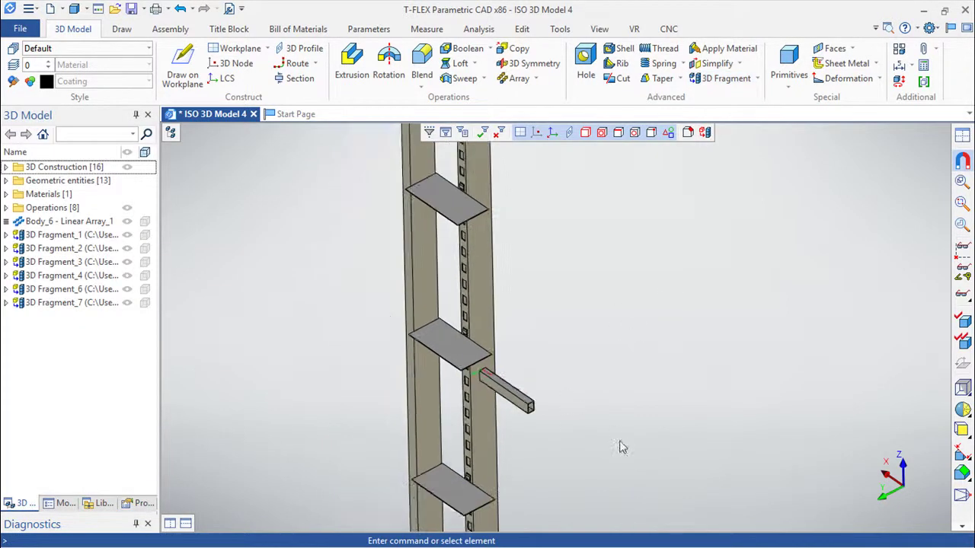
pyautogui.scroll(-1, 550, 407)
pyautogui.scroll(-1, 550, 407)
pyautogui.scroll(1, 548, 406)
pyautogui.scroll(1, 548, 404)
pyautogui.moveTo(548, 401); pyautogui.dragTo(667, 404, button='middle')
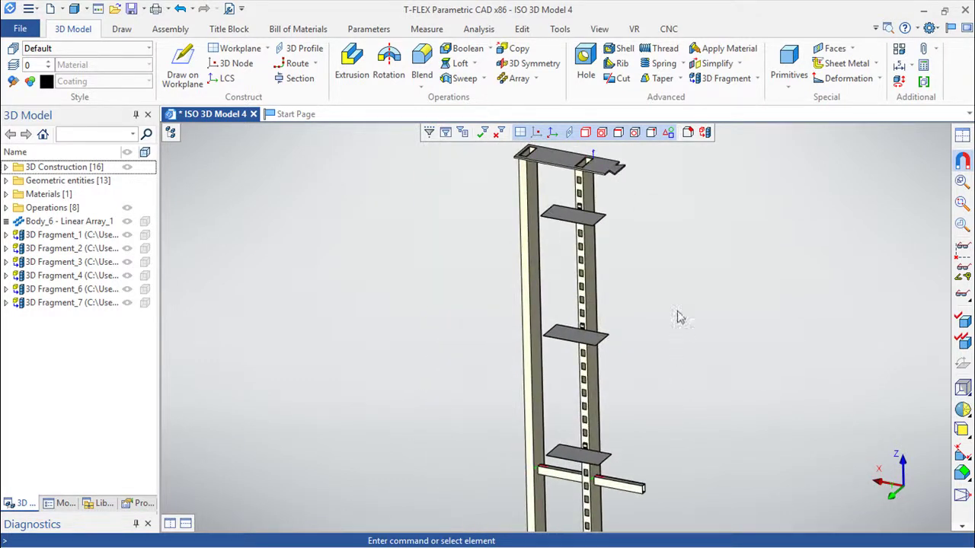
pyautogui.scroll(1, 662, 327)
pyautogui.moveTo(644, 339); pyautogui.dragTo(658, 254, button='middle')
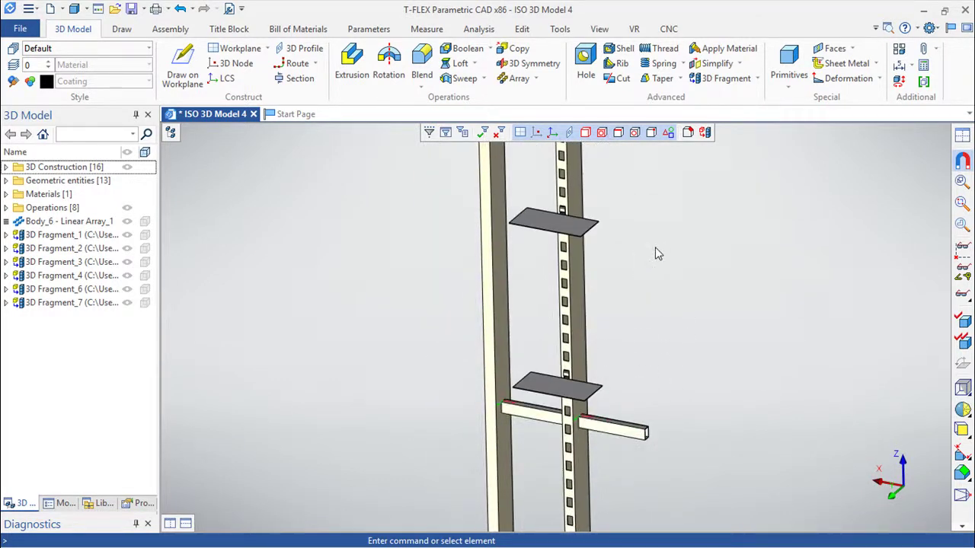
pyautogui.click(514, 79)
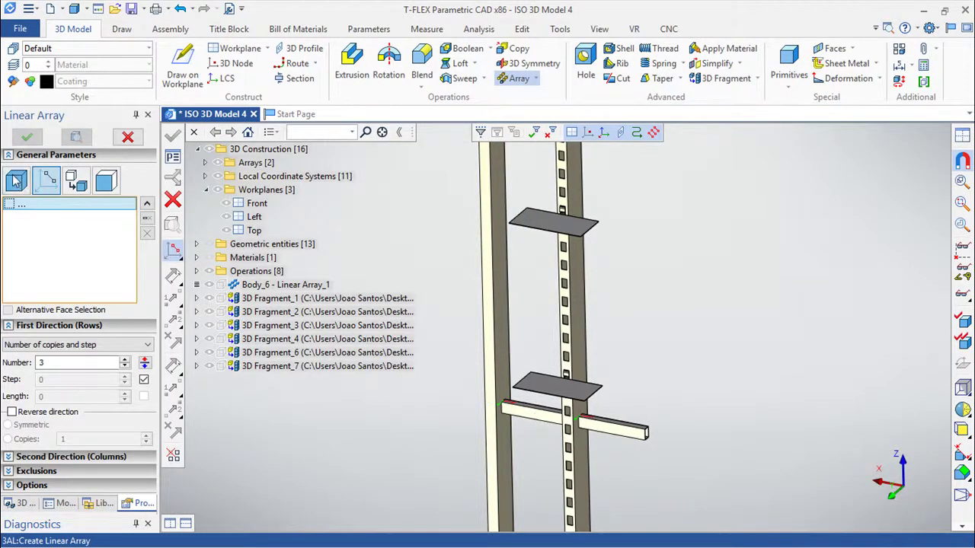
# Step: Array 3D Fragment_6 by total length and step, with length H-813.7-60
pyautogui.click(15, 180)
pyautogui.click(536, 416)
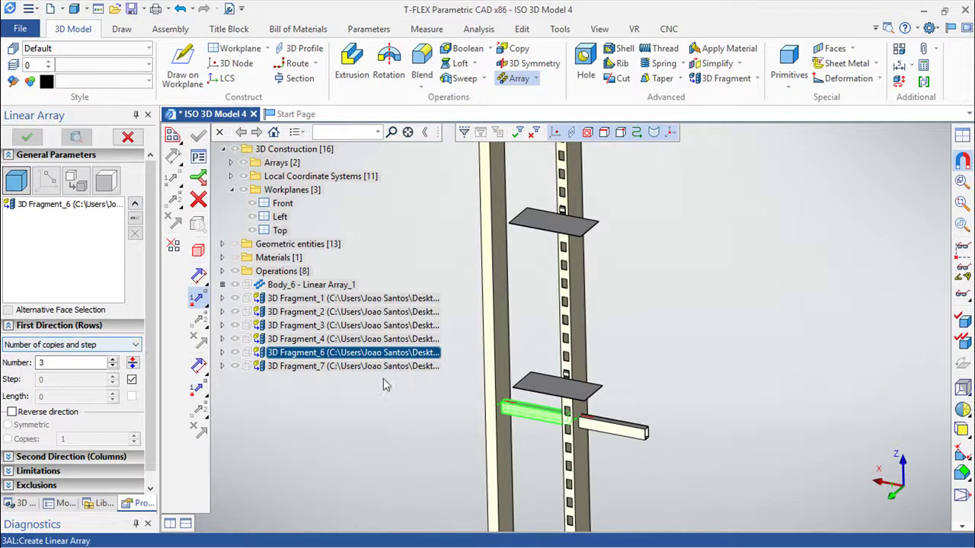
pyautogui.click(136, 345)
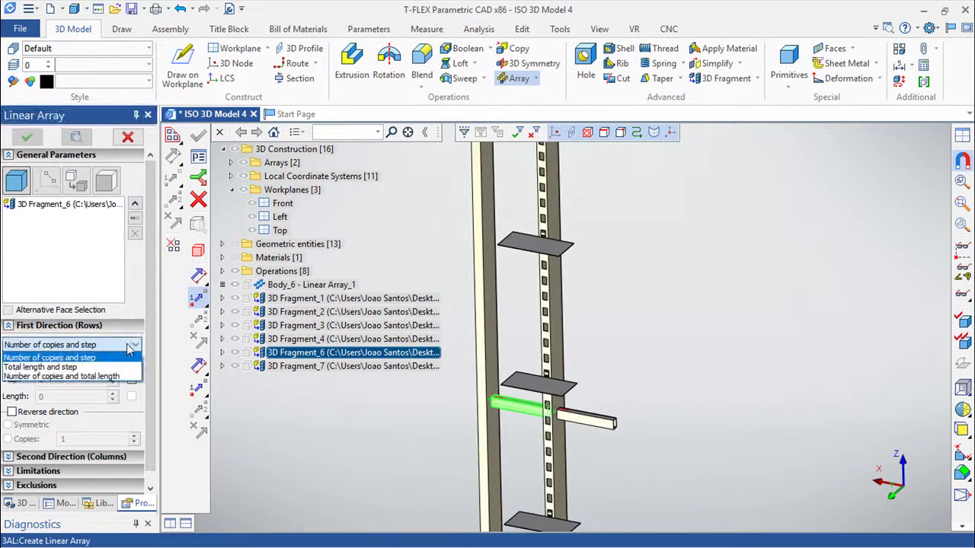
pyautogui.click(65, 367)
pyautogui.click(52, 397)
pyautogui.doubleClick(55, 397)
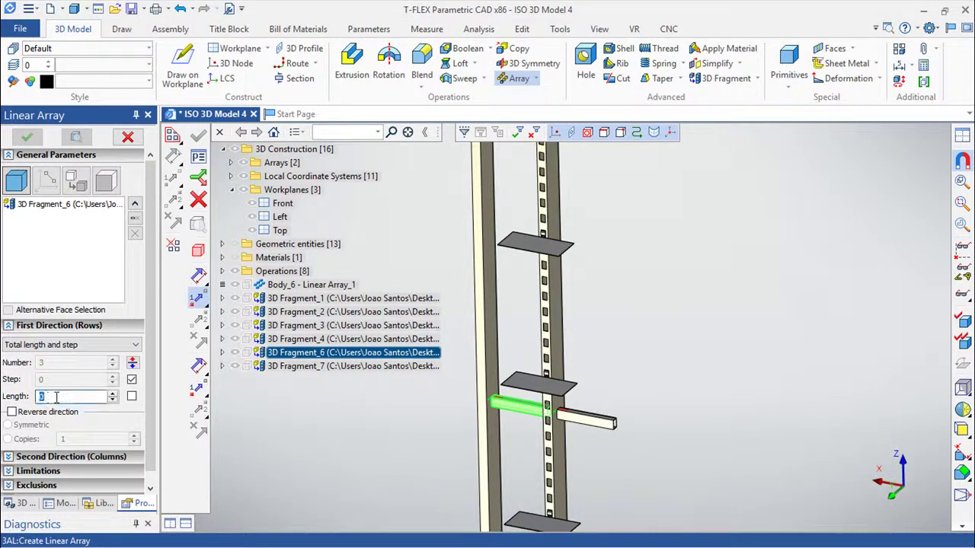
pyautogui.write('H-813.7')
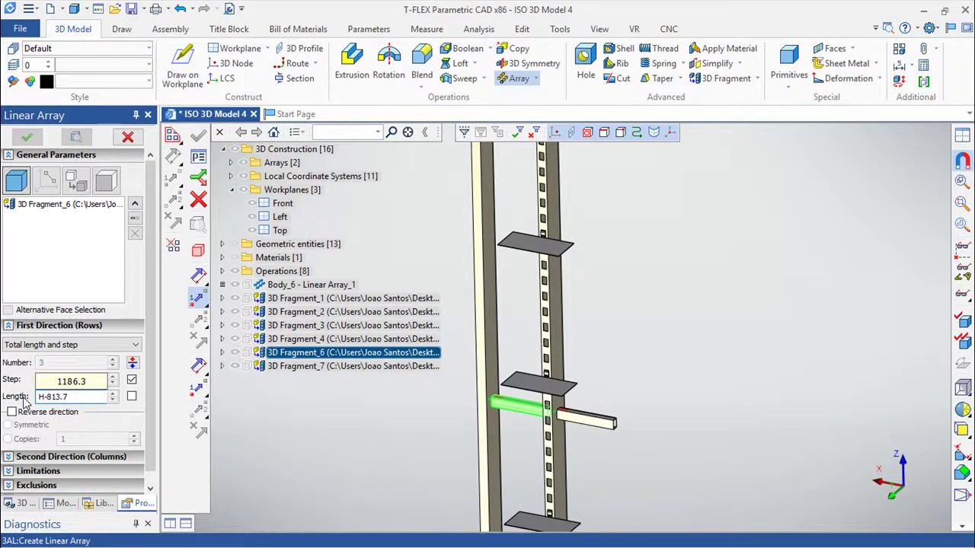
pyautogui.write('-')
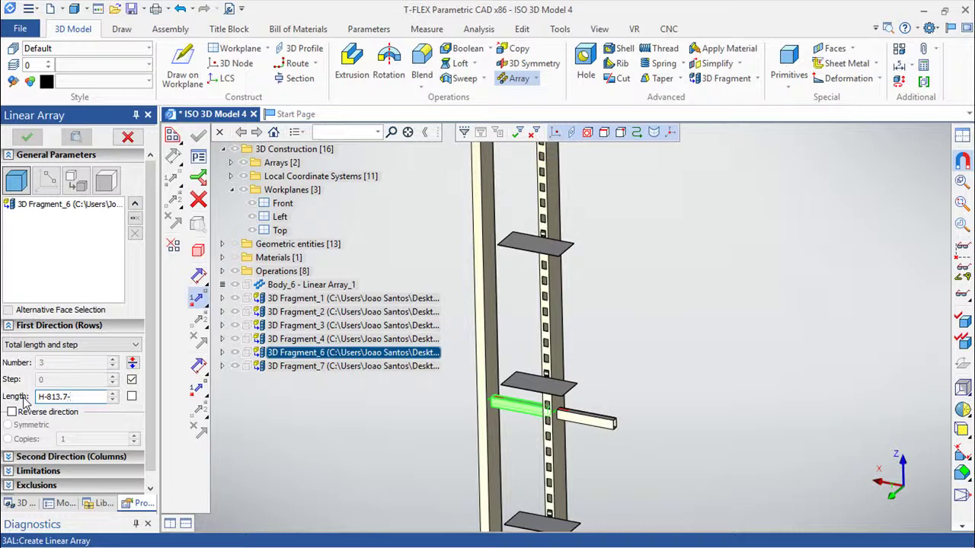
pyautogui.write('60')
# Step: Set the step manually to 813.7+30 and finish the tube array
pyautogui.click(131, 380)
pyautogui.doubleClick(57, 380)
pyautogui.write('813.7')
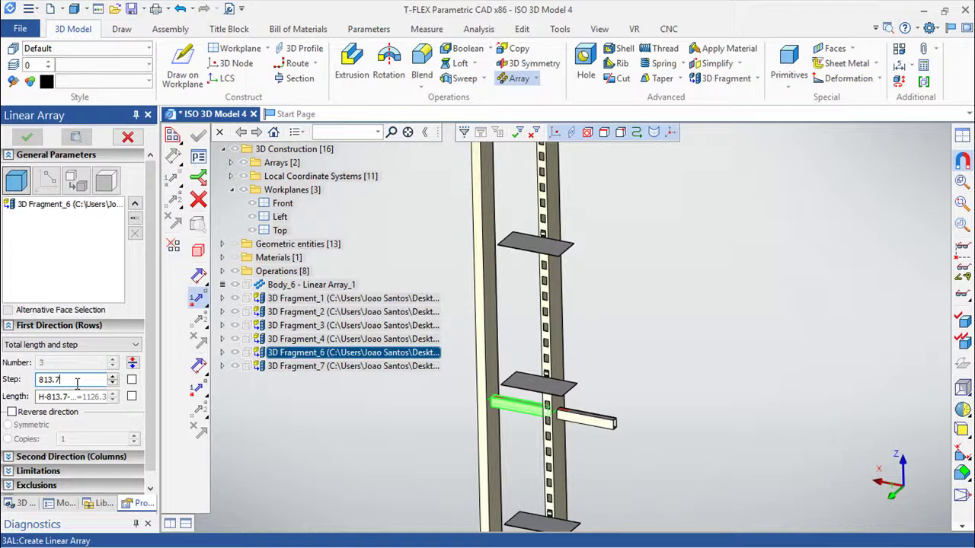
pyautogui.write('+3')
pyautogui.scroll(-3, 415, 383)
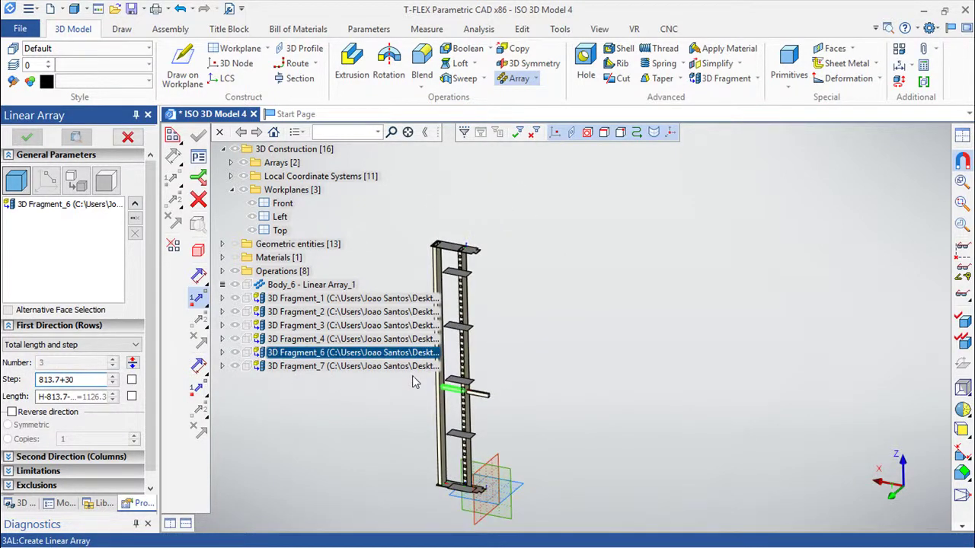
pyautogui.scroll(2, 415, 383)
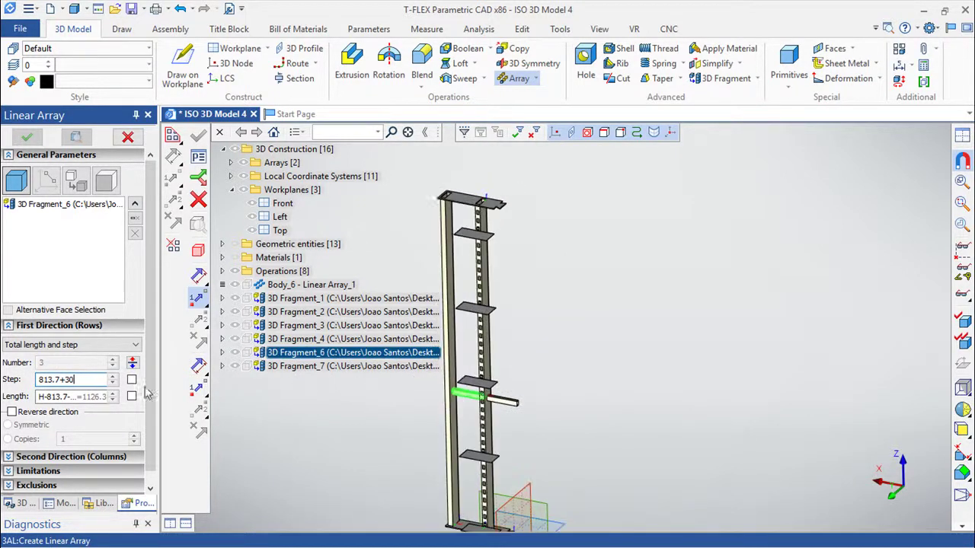
pyautogui.click(76, 395)
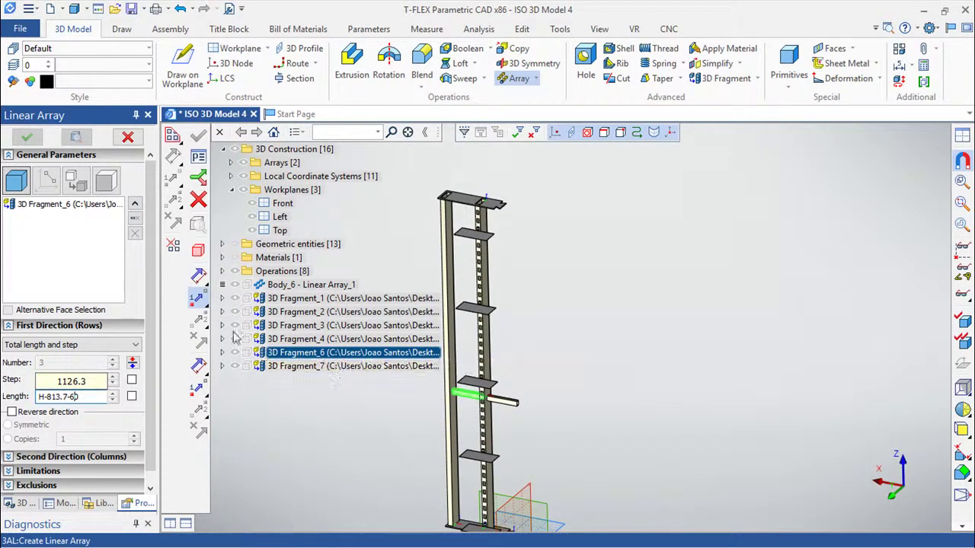
pyautogui.scroll(3, 503, 401)
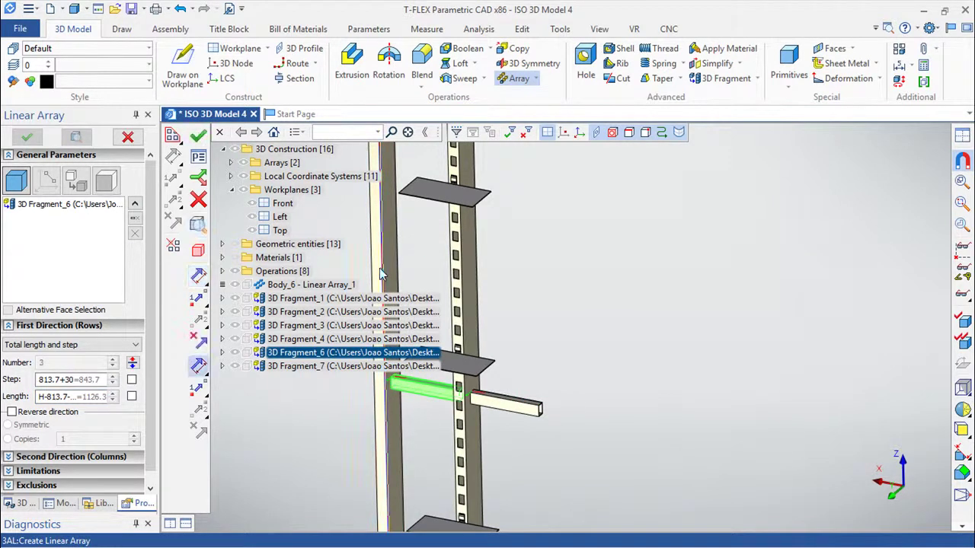
pyautogui.scroll(-2, 586, 328)
pyautogui.hotkey('ctrl', 'Return')
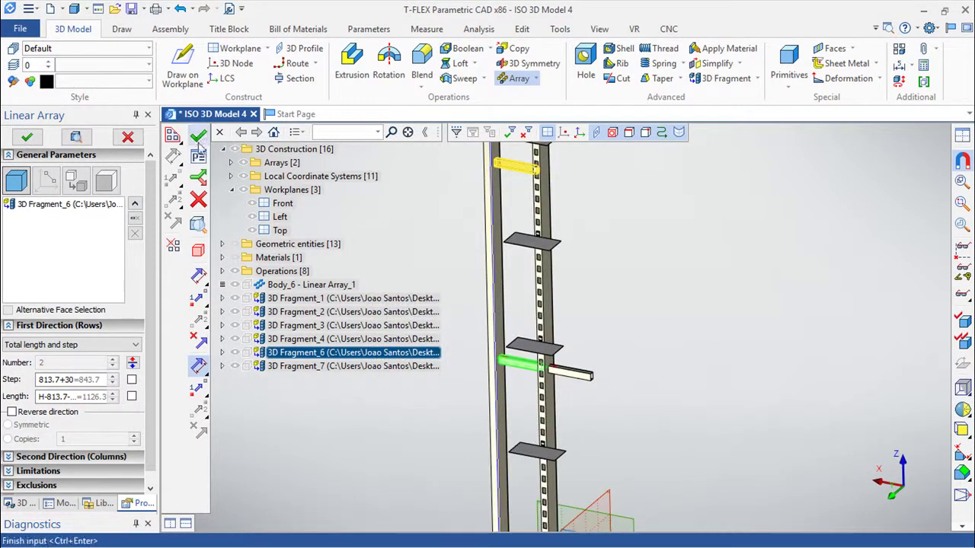
pyautogui.scroll(-2, 624, 341)
pyautogui.scroll(1, 609, 384)
pyautogui.scroll(1, 589, 409)
pyautogui.scroll(1, 679, 387)
pyautogui.scroll(1, 664, 364)
# Step: Linear-array the right tube with length H-813.7-60 and step 813.7+30 along the rail edge
pyautogui.scroll(1, 664, 363)
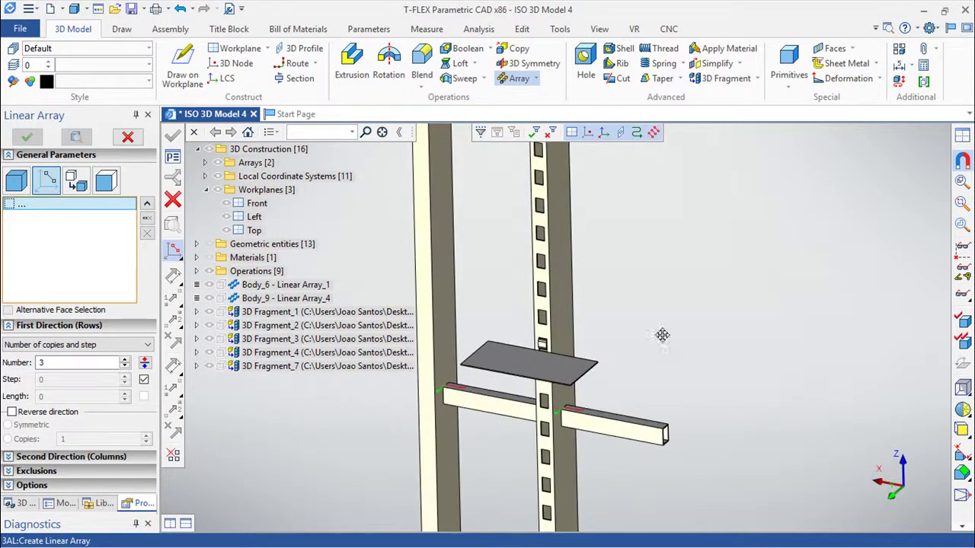
pyautogui.scroll(1, 637, 237)
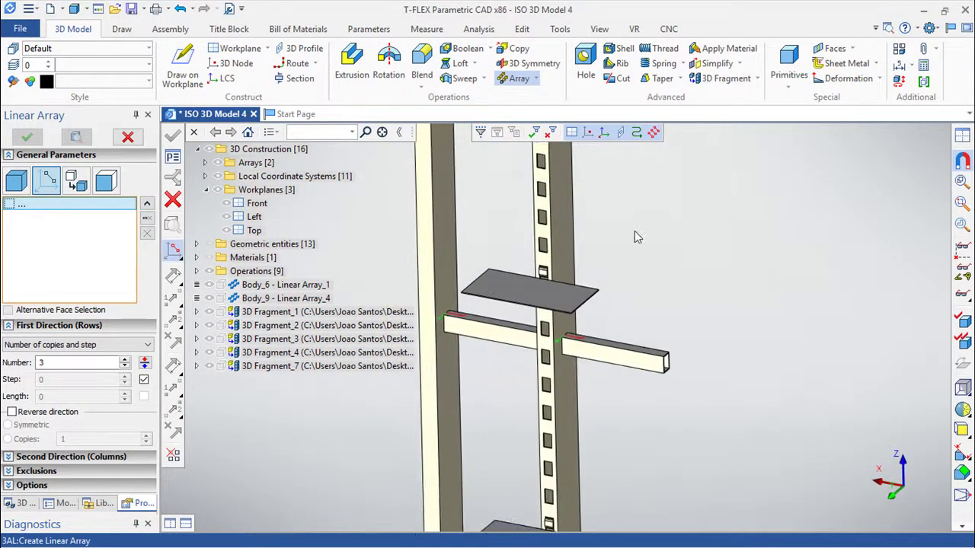
pyautogui.click(52, 187)
pyautogui.click(630, 360)
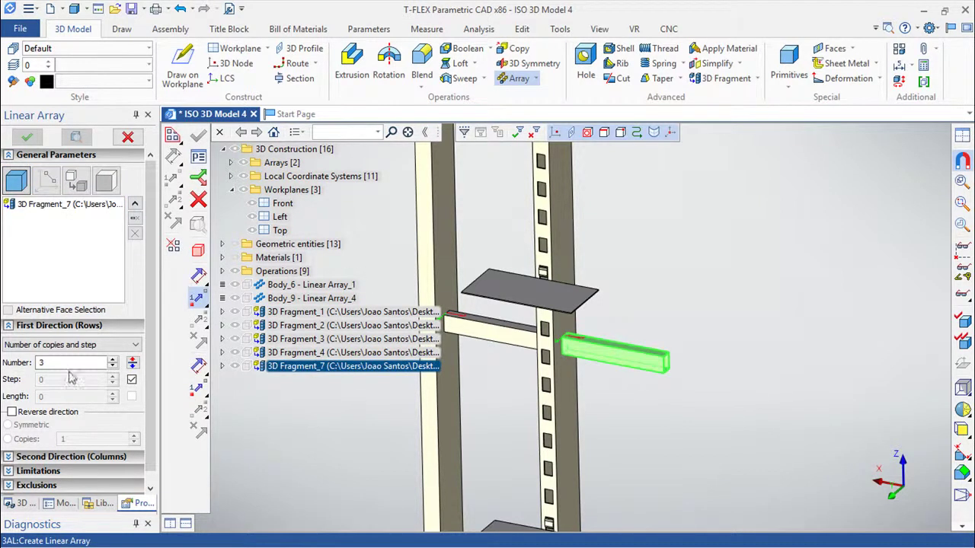
pyautogui.click(68, 345)
pyautogui.click(55, 368)
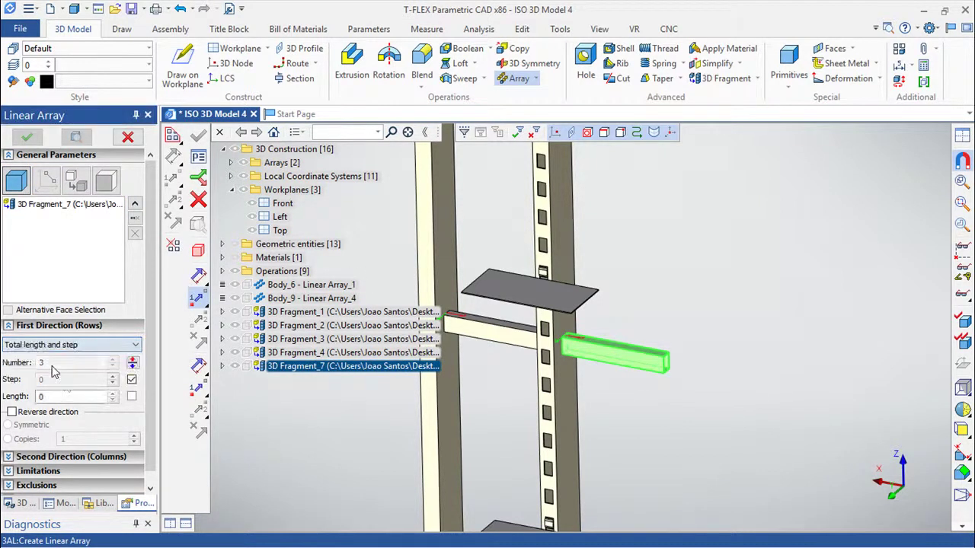
pyautogui.doubleClick(46, 396)
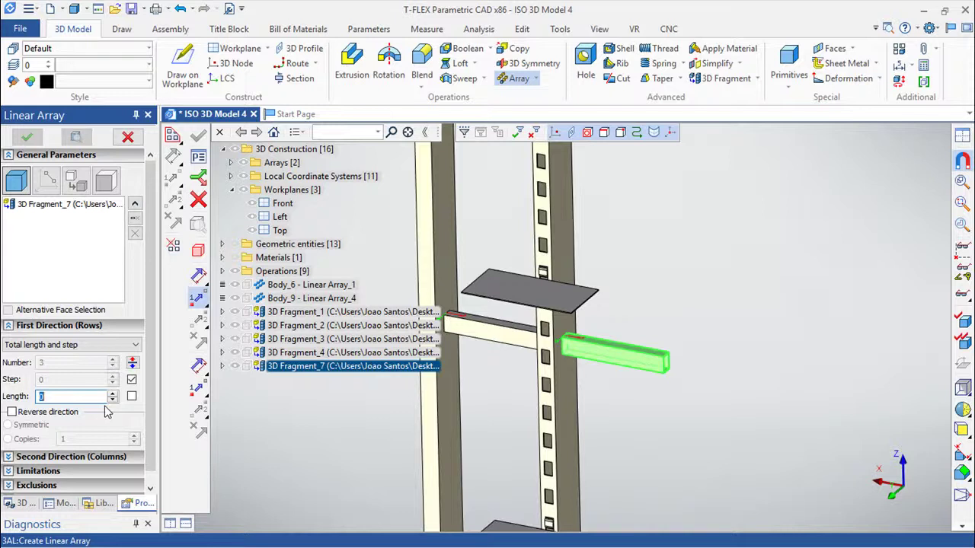
pyautogui.write('H')
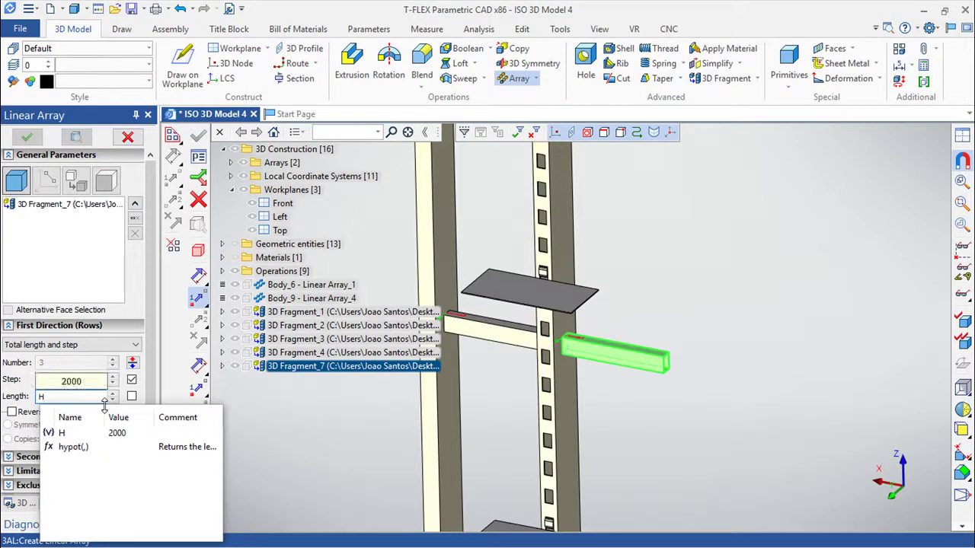
pyautogui.write('-')
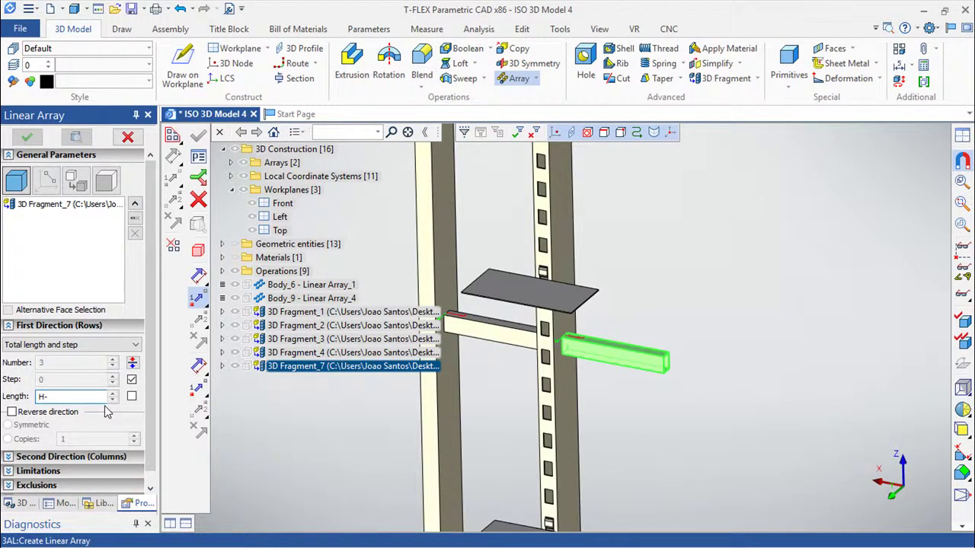
pyautogui.write('813.7')
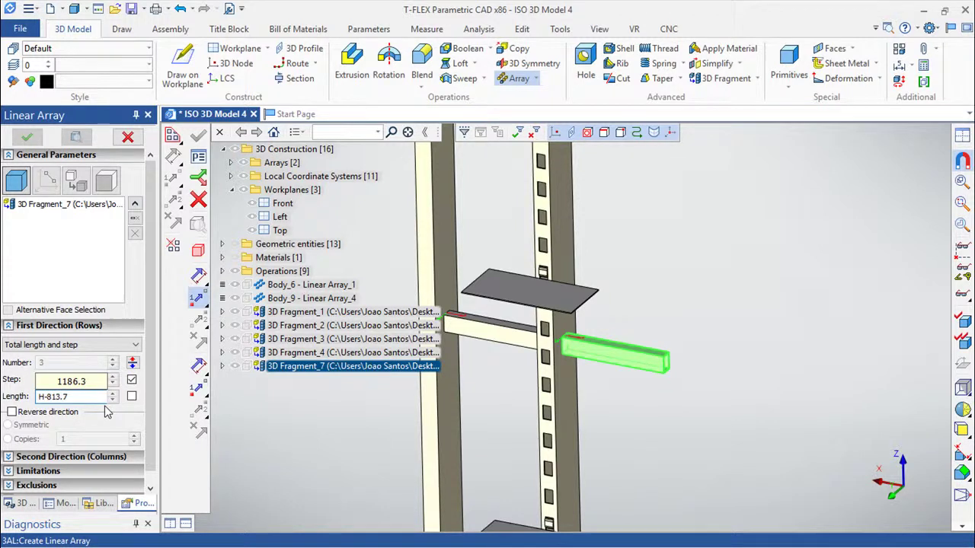
pyautogui.write('-60')
pyautogui.click(132, 379)
pyautogui.click(60, 379)
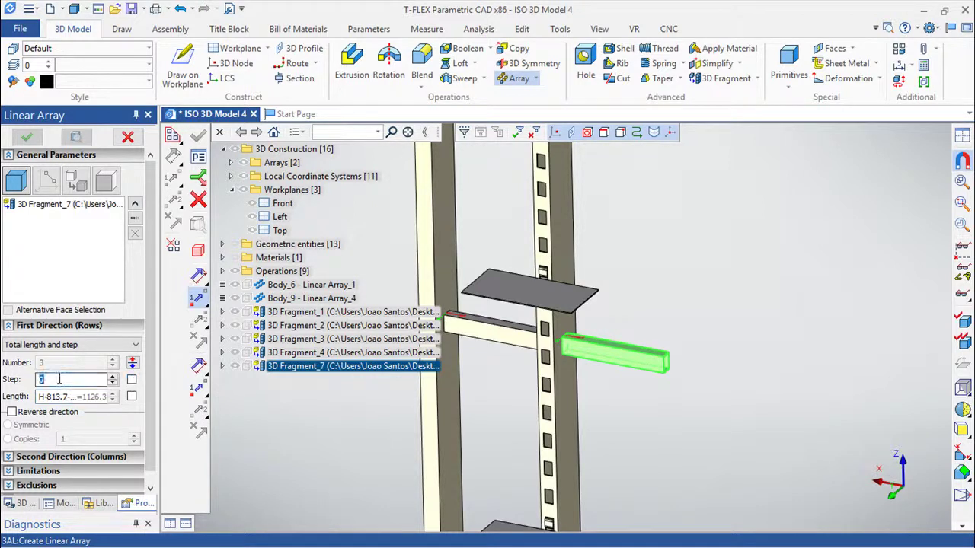
pyautogui.write('813.7')
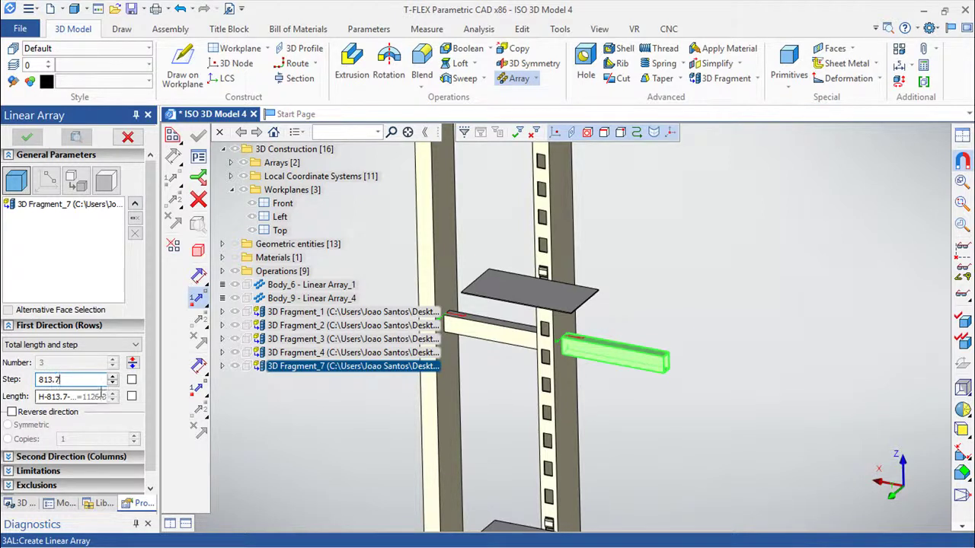
pyautogui.write('+30')
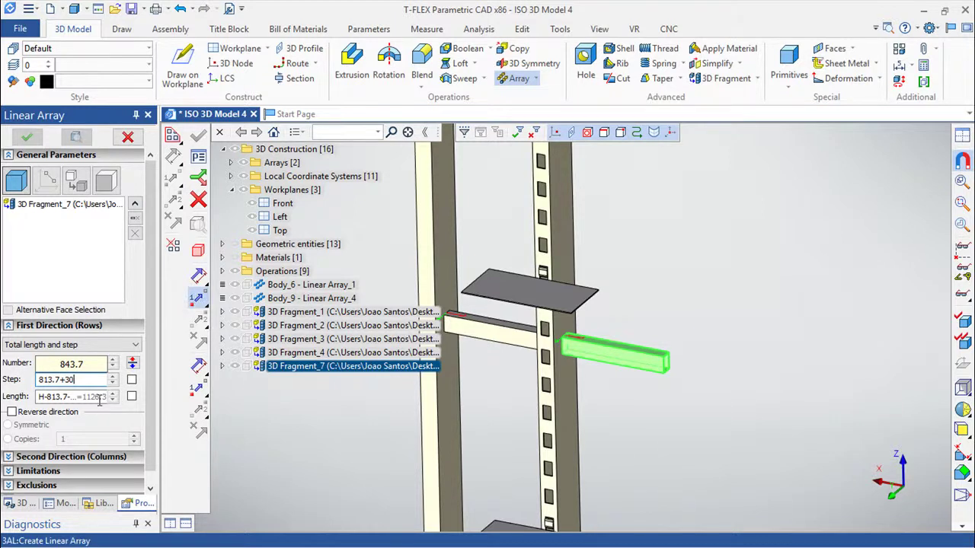
pyautogui.click(78, 403)
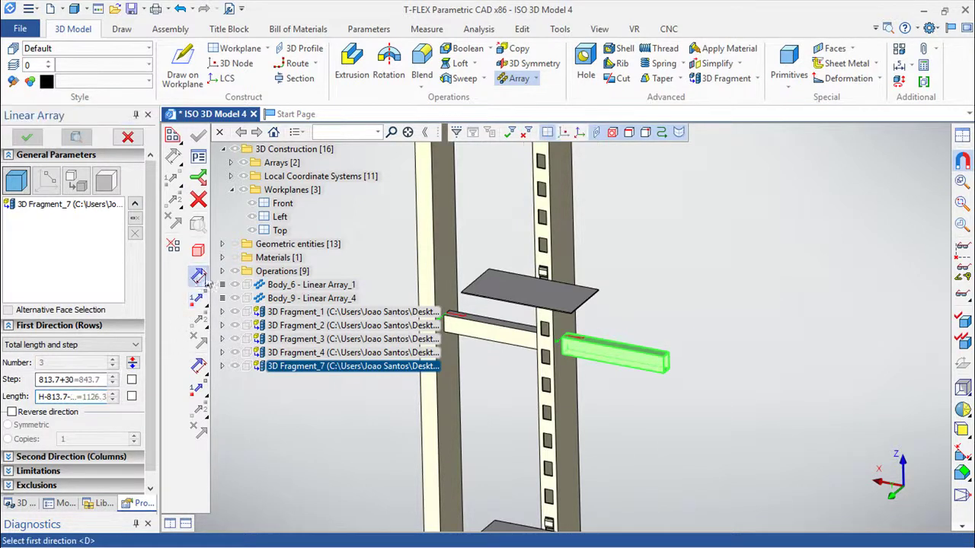
pyautogui.click(558, 449)
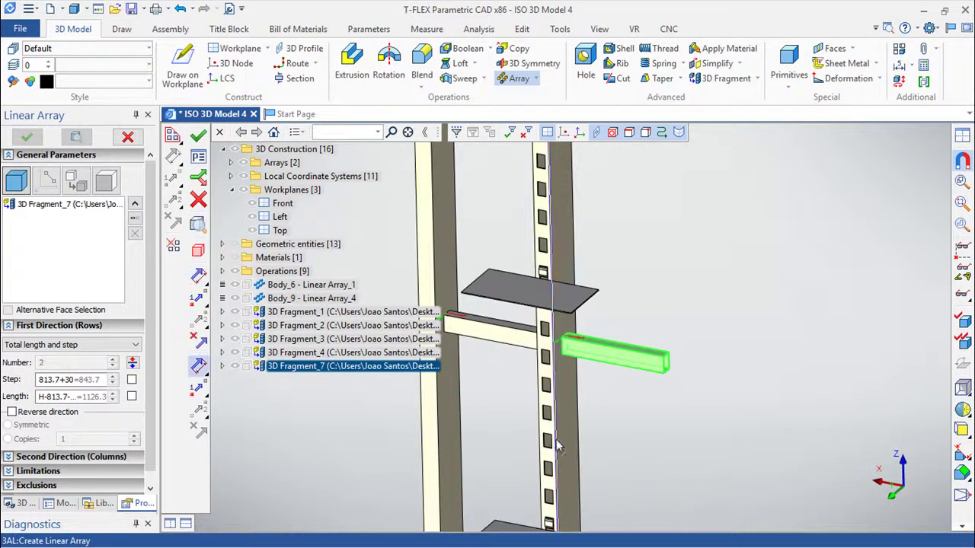
pyautogui.click(198, 135)
# Step: Inspect the new tubes, then open the model's Variables list from Parameters
pyautogui.scroll(-5, 677, 335)
pyautogui.scroll(-2, 666, 305)
pyautogui.scroll(-3, 600, 320)
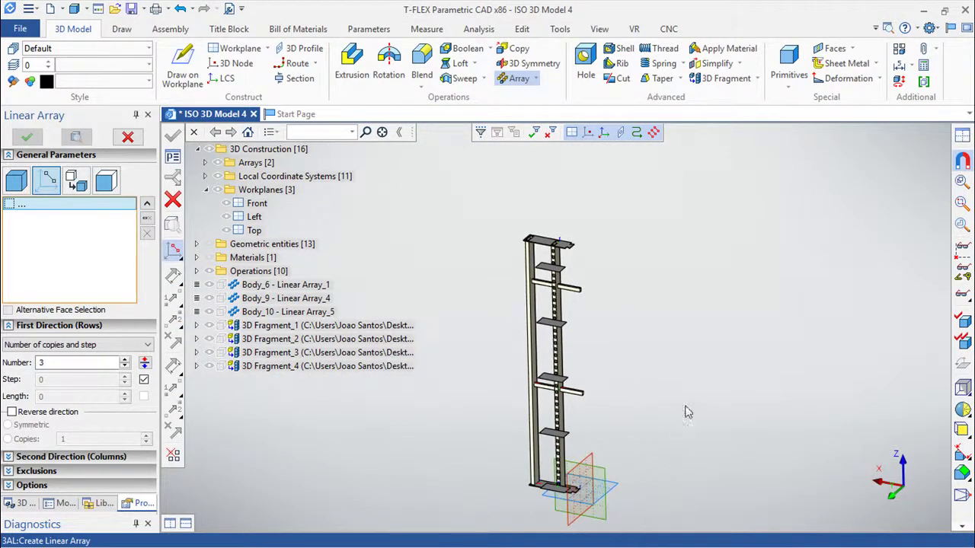
pyautogui.moveTo(661, 447)
pyautogui.mouseDown(button='middle')
pyautogui.moveTo(679, 449)
pyautogui.moveTo(672, 458)
pyautogui.mouseUp(button='middle')
pyautogui.scroll(2, 671, 459)
pyautogui.moveTo(607, 402)
pyautogui.mouseDown(button='middle')
pyautogui.moveTo(639, 383)
pyautogui.moveTo(755, 229)
pyautogui.moveTo(692, 402)
pyautogui.moveTo(719, 379)
pyautogui.mouseUp(button='middle')
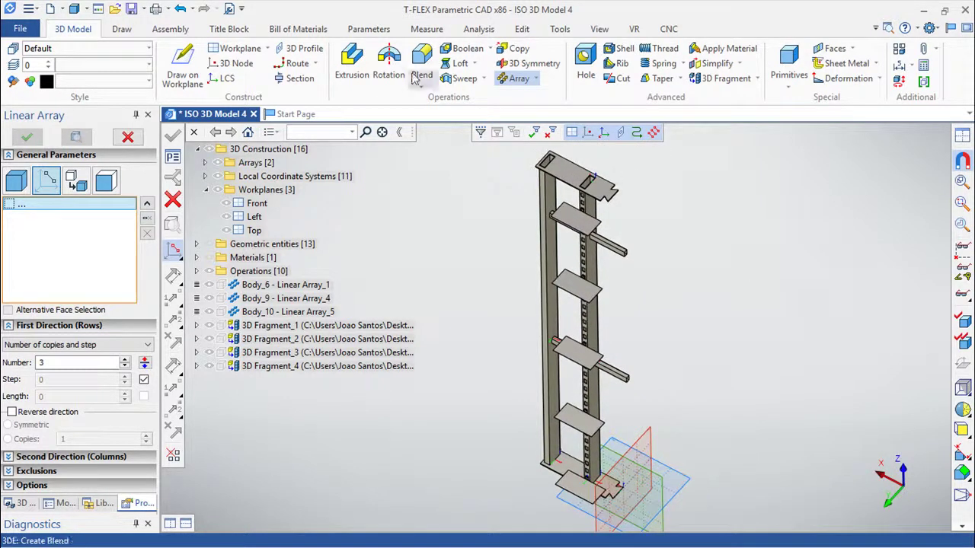
pyautogui.click(369, 29)
pyautogui.click(11, 80)
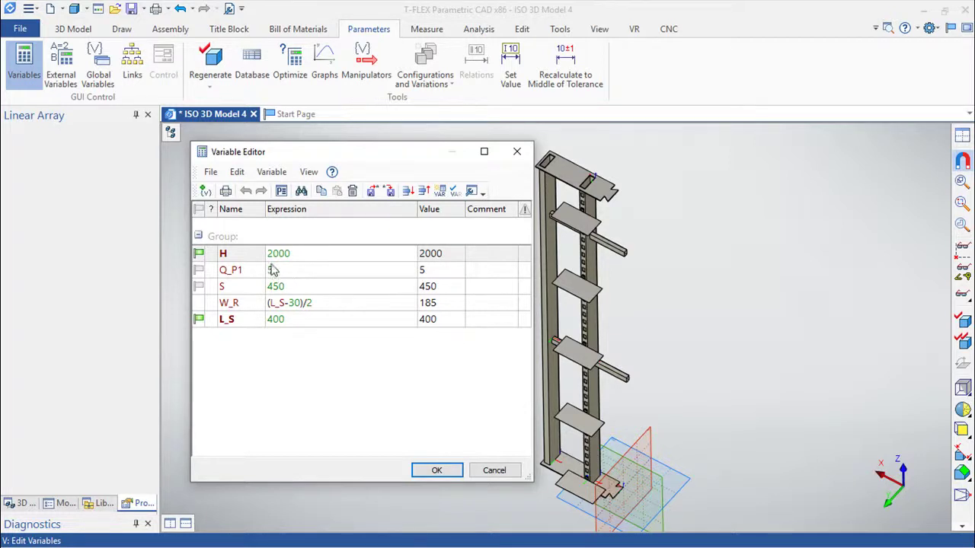
# Step: Replace Q_P1's expression 5 with Q_P>Q_Pmax?Q_Pmax:Q_P
pyautogui.click(291, 272)
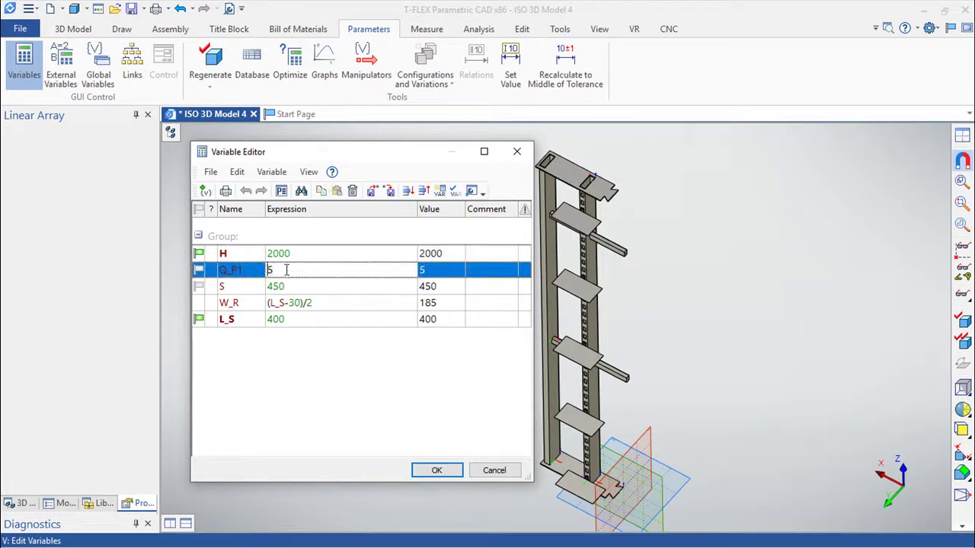
pyautogui.press('BackSpace')
pyautogui.write('Q_P')
pyautogui.write('>')
pyautogui.write('Q_P')
pyautogui.write('m')
pyautogui.write('ax')
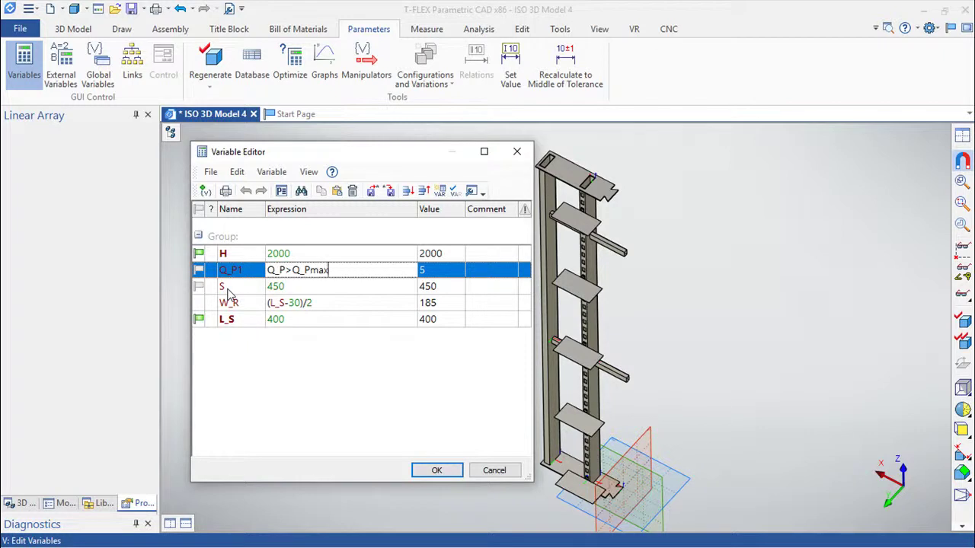
pyautogui.write('?')
pyautogui.write('Q_Pmax')
pyautogui.write(':Q_P')
# Step: Commit Q_P1's expression and create the new variable Q_P with value 5
pyautogui.press('Return')
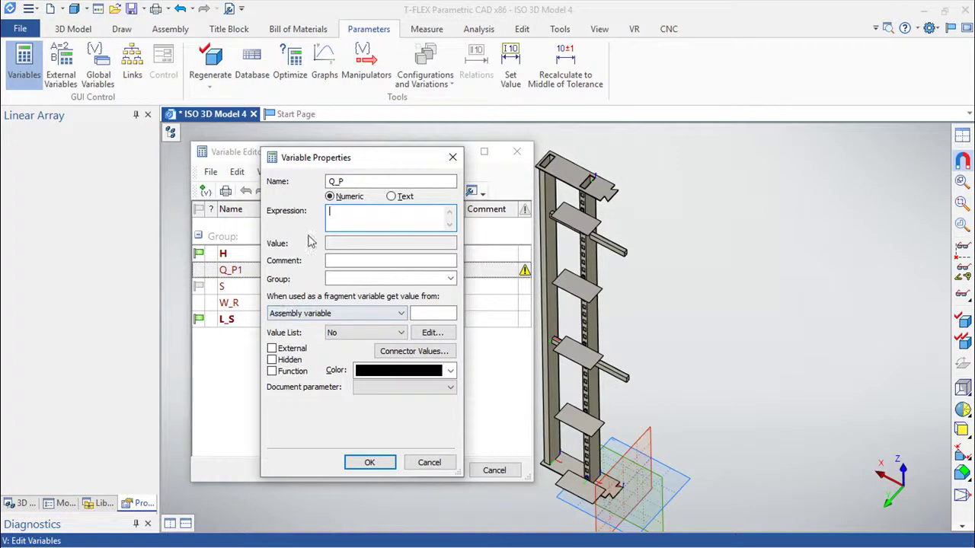
pyautogui.write('5')
pyautogui.click(369, 462)
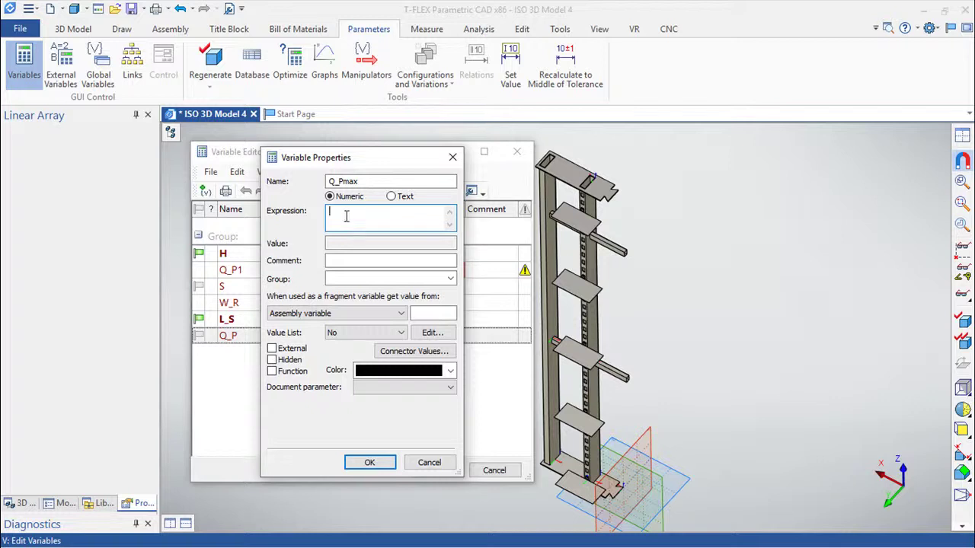
# Step: Define Q_Pmax as ceil((H-75)/50), which evaluates to 39
pyautogui.write('ceil')
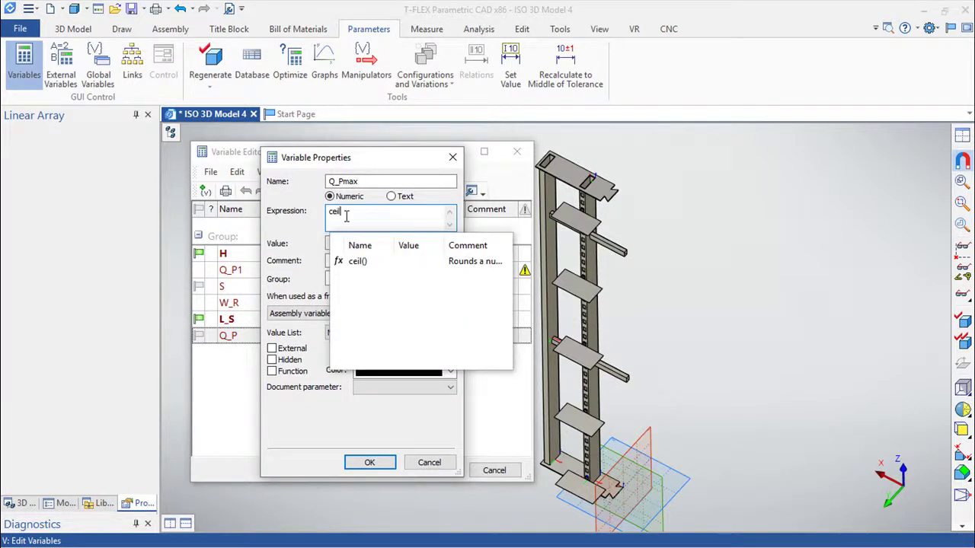
pyautogui.doubleClick(354, 263)
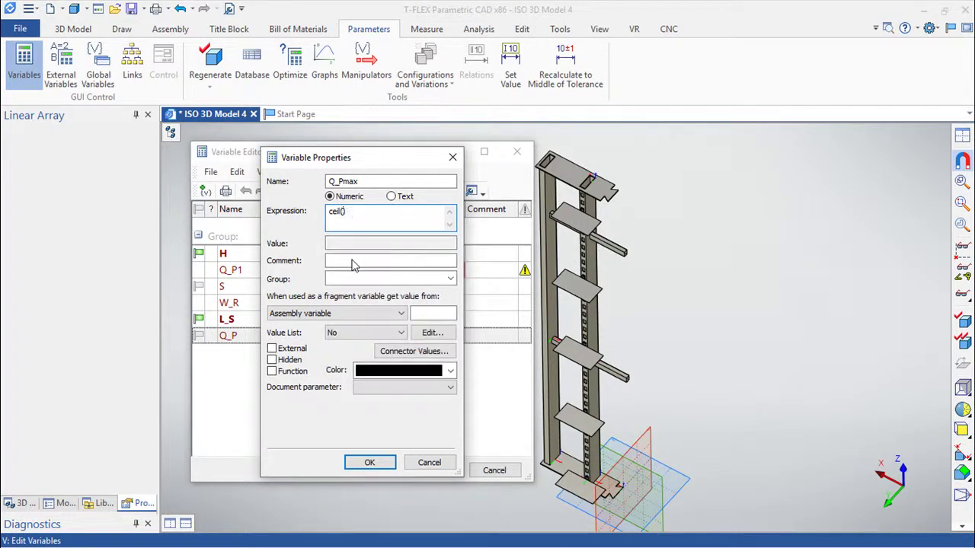
pyautogui.write('(')
pyautogui.write('H-75)/50')
pyautogui.click(369, 462)
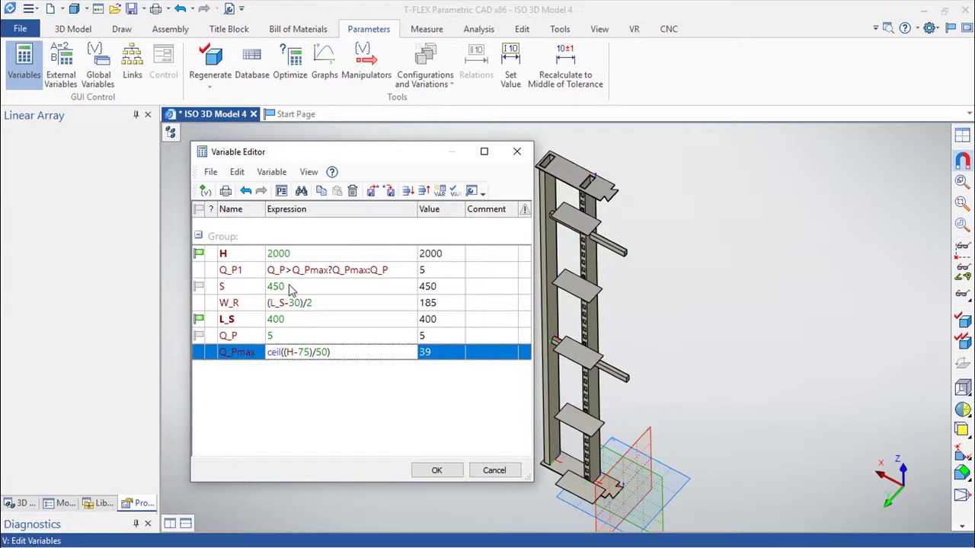
# Step: Change S's expression from 450 to N==0?50:50+N
pyautogui.click(289, 289)
pyautogui.moveTo(300, 287); pyautogui.dragTo(257, 293)
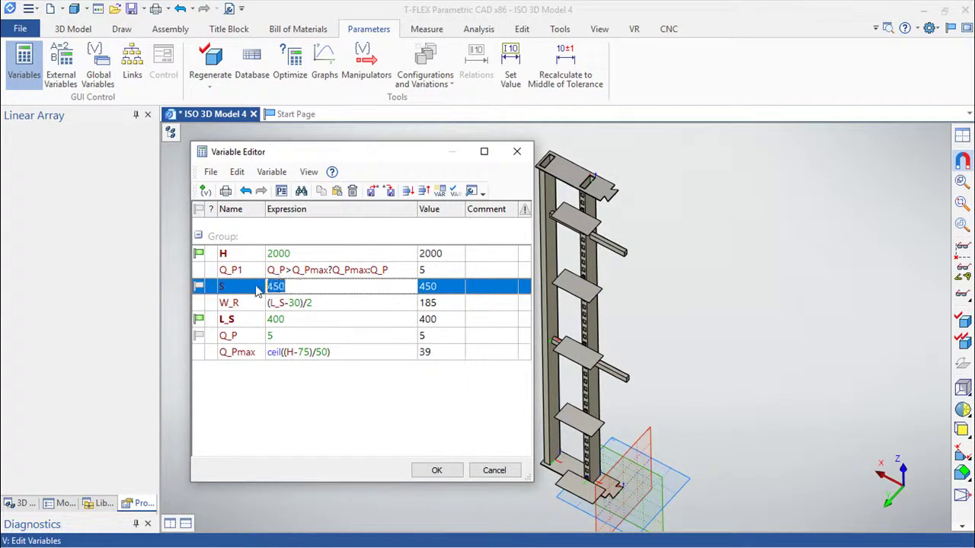
pyautogui.write('N')
pyautogui.write('==')
pyautogui.write('0')
pyautogui.write('?50')
pyautogui.write(':50')
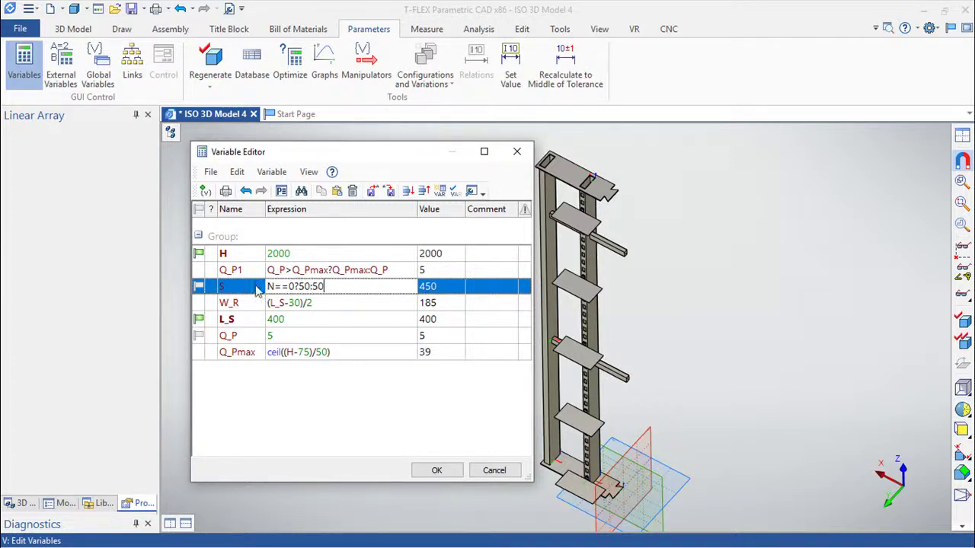
pyautogui.write('+N')
pyautogui.press('Return')
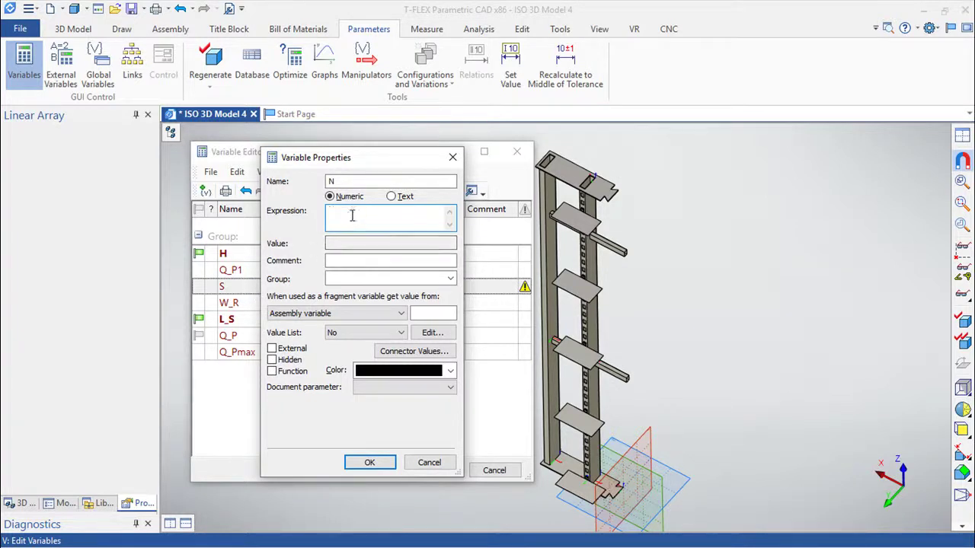
# Step: Enter a ceil() expression of Q_Pmax and Q_P for the new variable N
pyautogui.write('ceil')
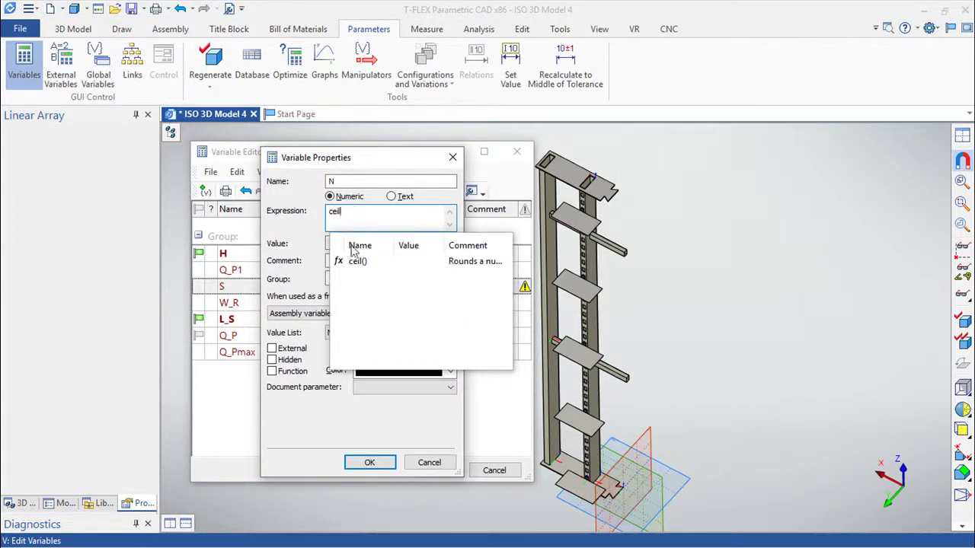
pyautogui.doubleClick(357, 261)
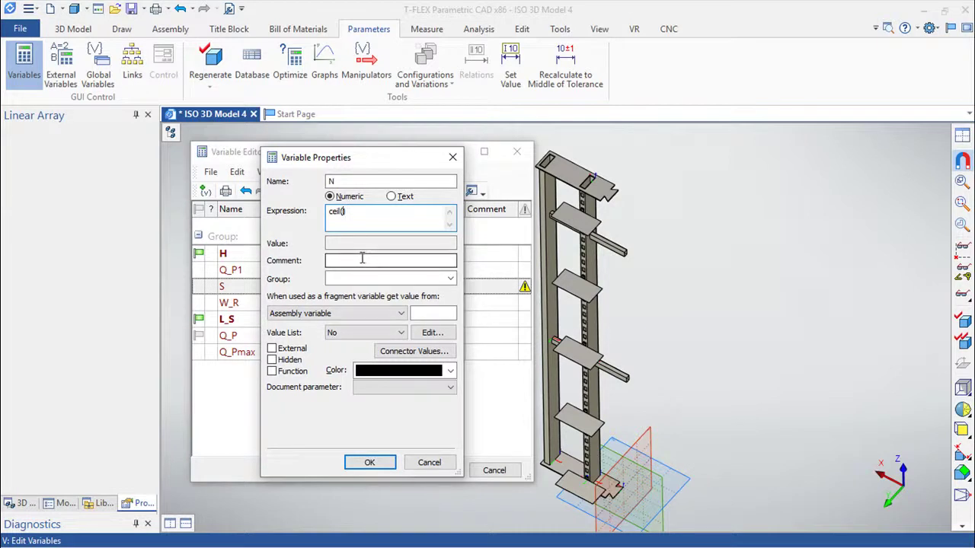
pyautogui.write('((')
pyautogui.write('(')
pyautogui.write('Q_Pmax')
pyautogui.write('-0')
pyautogui.write('/')
pyautogui.write('(')
pyautogui.write('Q_P)')
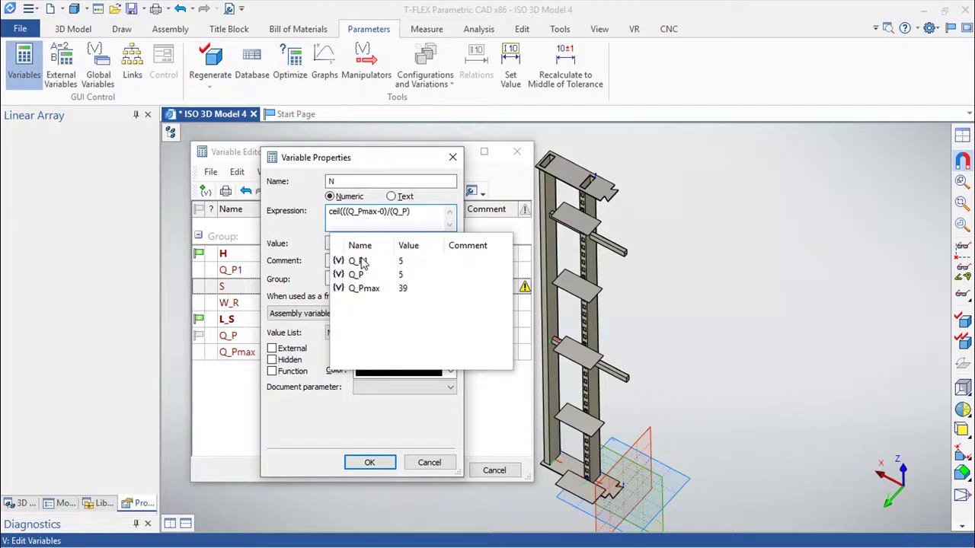
pyautogui.write('-1')
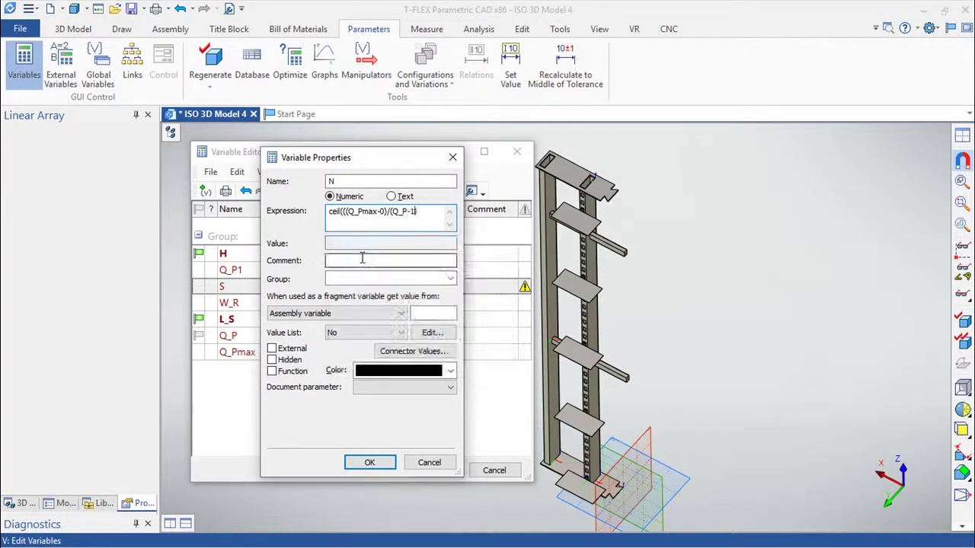
pyautogui.write(')-1)')
pyautogui.click(362, 259)
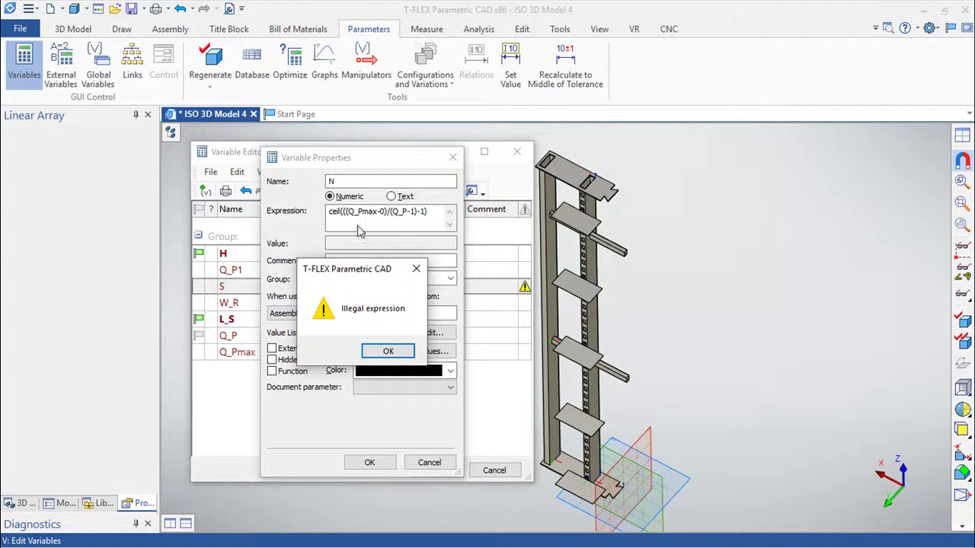
# Step: Add the missing ')' so N = ceil(((Q_Pmax-0)/(Q_P-1))-1) is accepted as 9
pyautogui.click(390, 351)
pyautogui.click(432, 213)
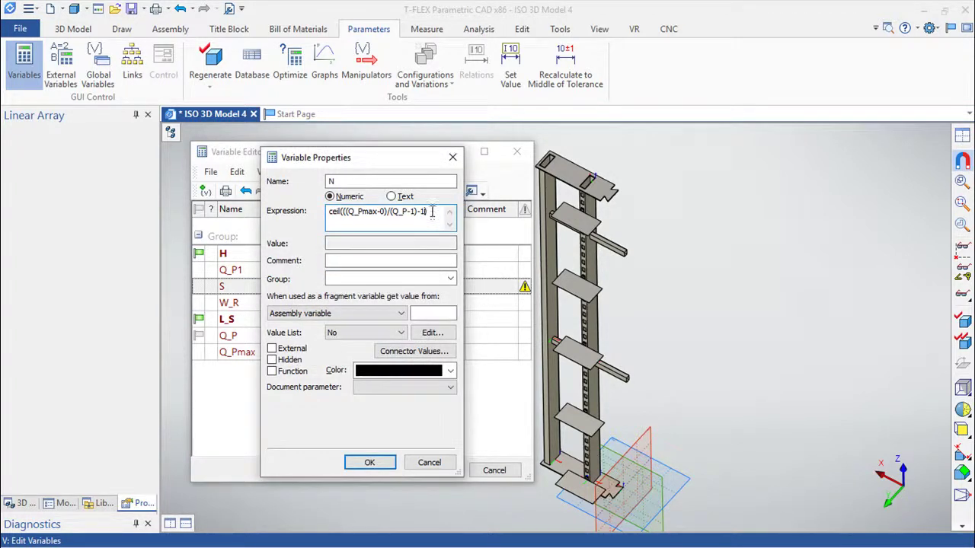
pyautogui.press('Left')
pyautogui.press('Left')
pyautogui.press('Left')
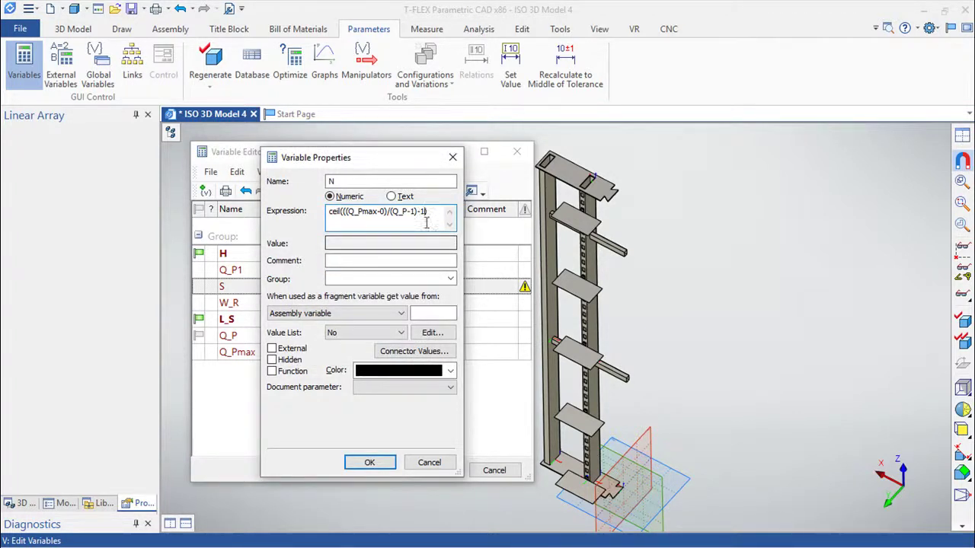
pyautogui.write(')')
pyautogui.press('Return')
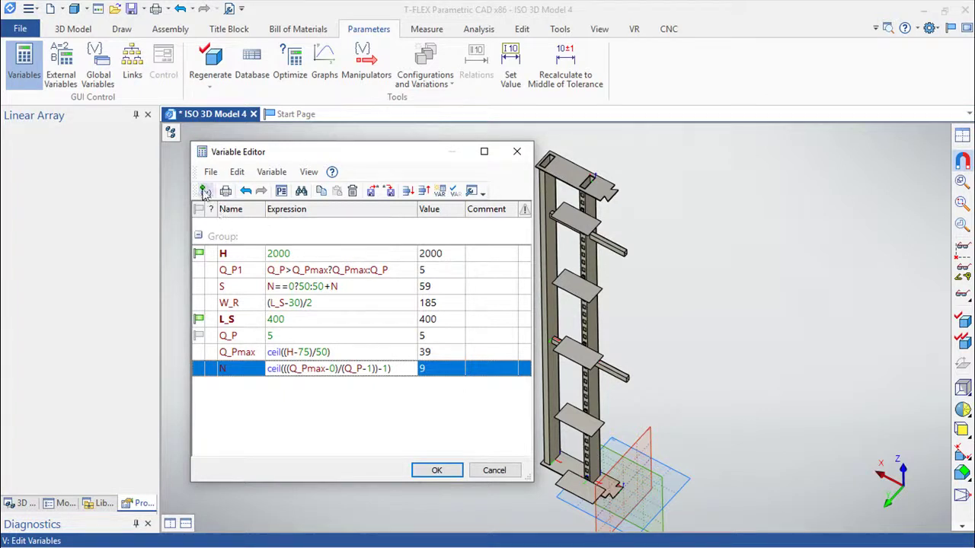
# Step: Create variable NN with expression ((Q_Pmax-0)/(Q_P-1))-1
pyautogui.click(204, 191)
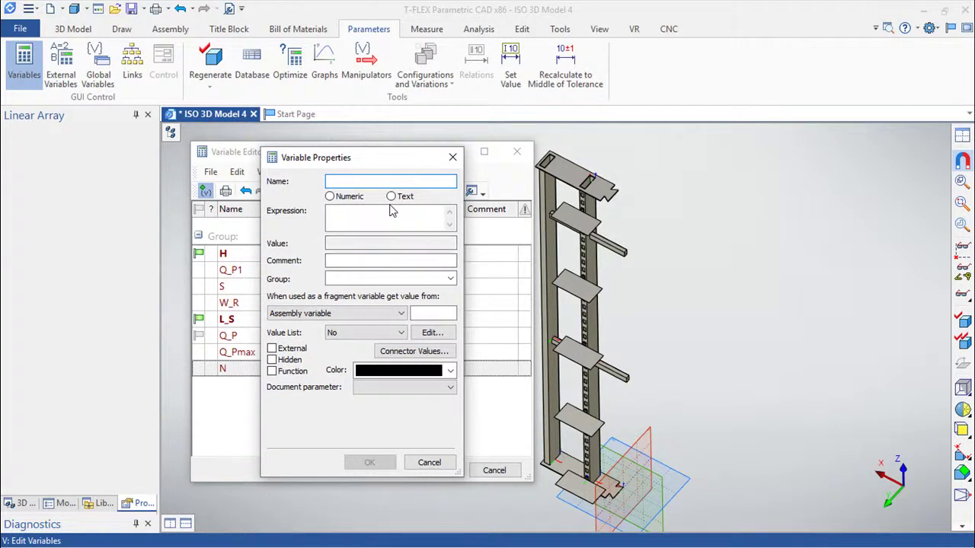
pyautogui.write('NN')
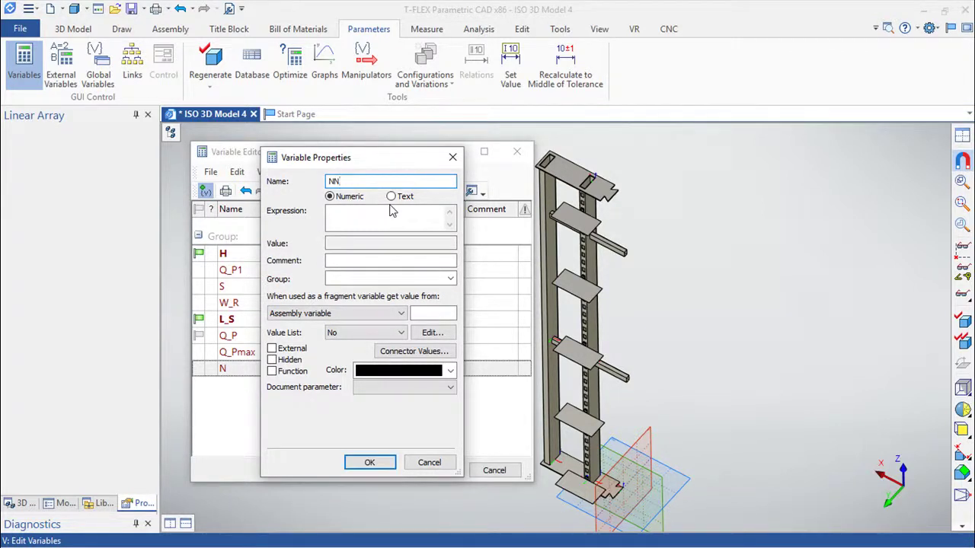
pyautogui.click(344, 212)
pyautogui.write('((')
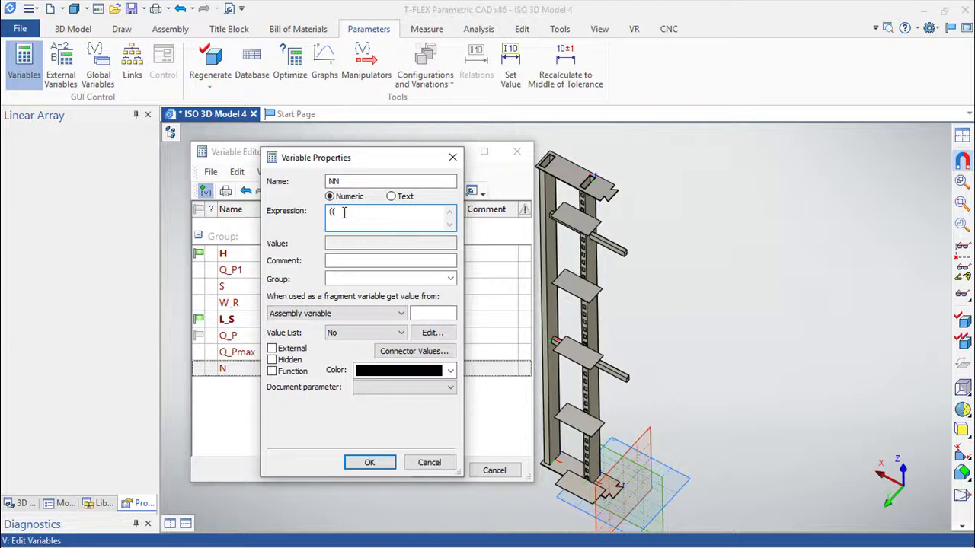
pyautogui.write('Q_P')
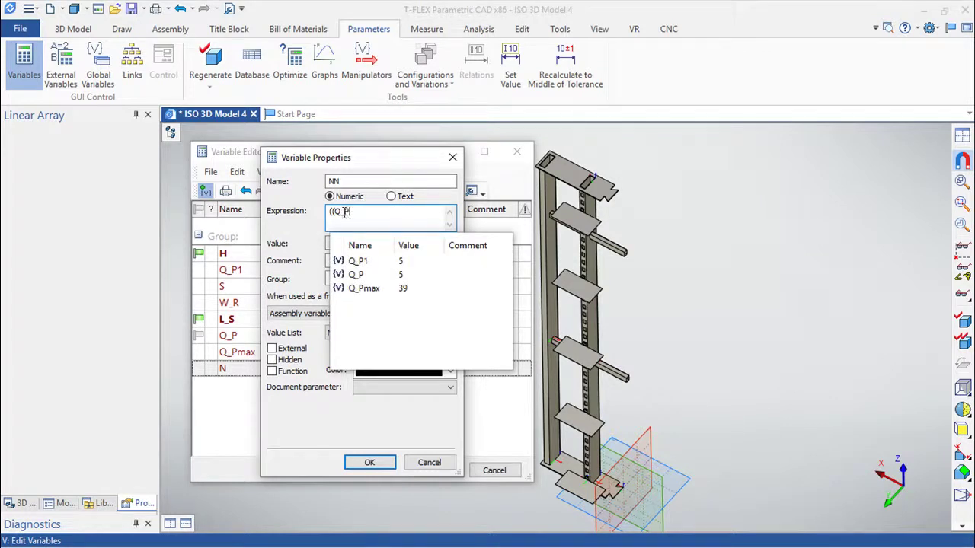
pyautogui.write('max-0)/')
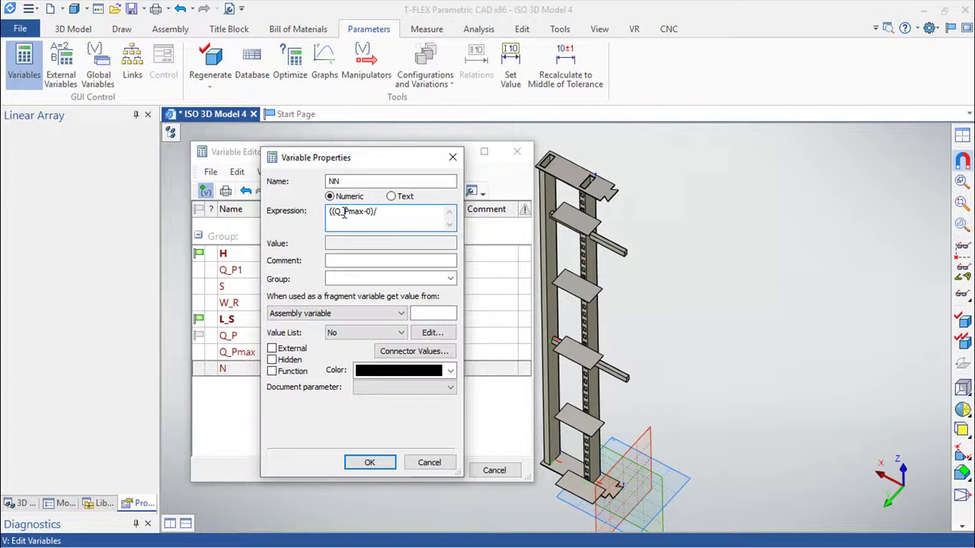
pyautogui.write('(Q_P')
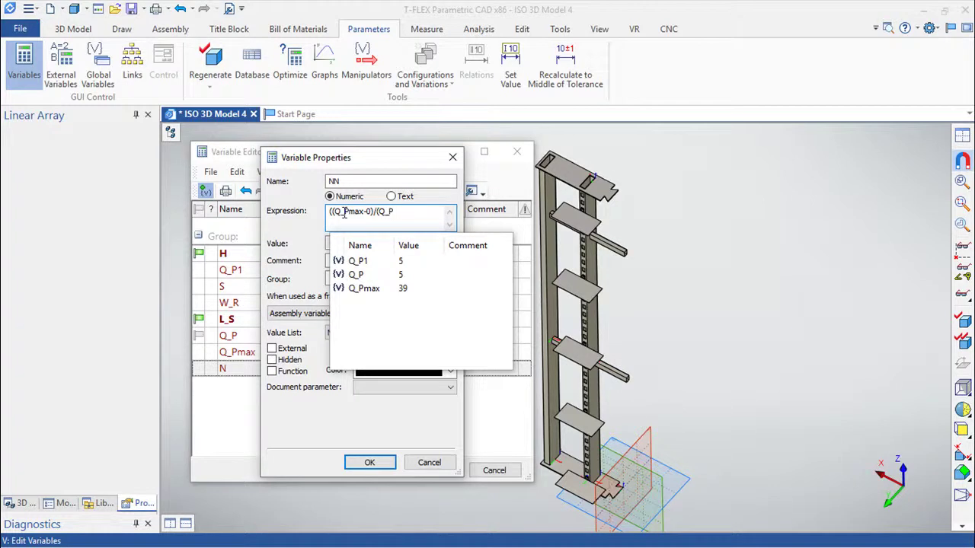
pyautogui.write('-1))-1')
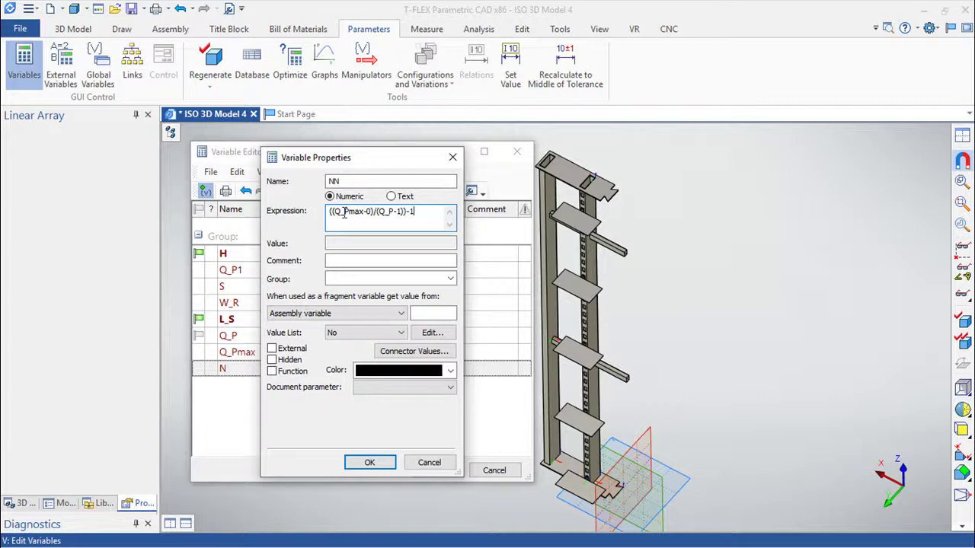
pyautogui.click(369, 462)
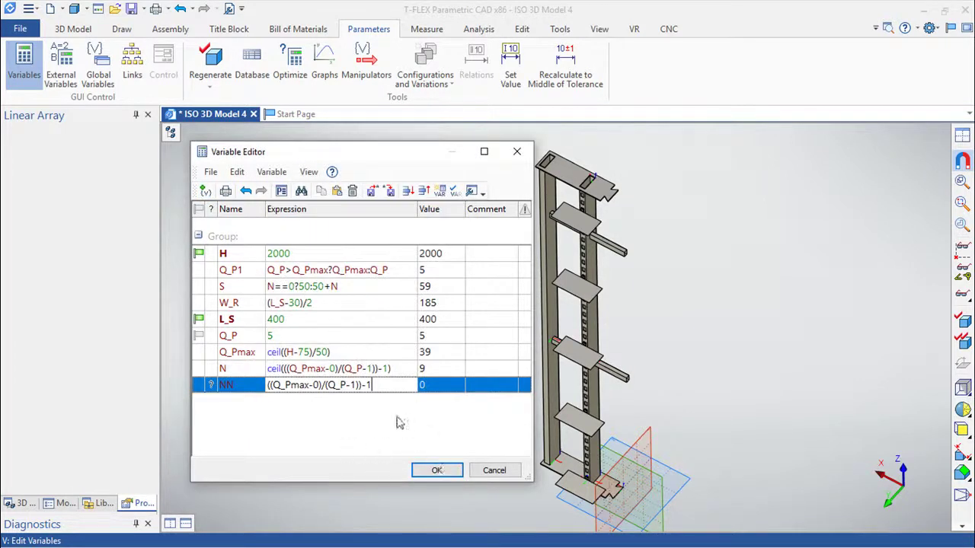
# Step: Commit NN, comment H as 'Height' and begin a comment on Q_P1
pyautogui.press('Return')
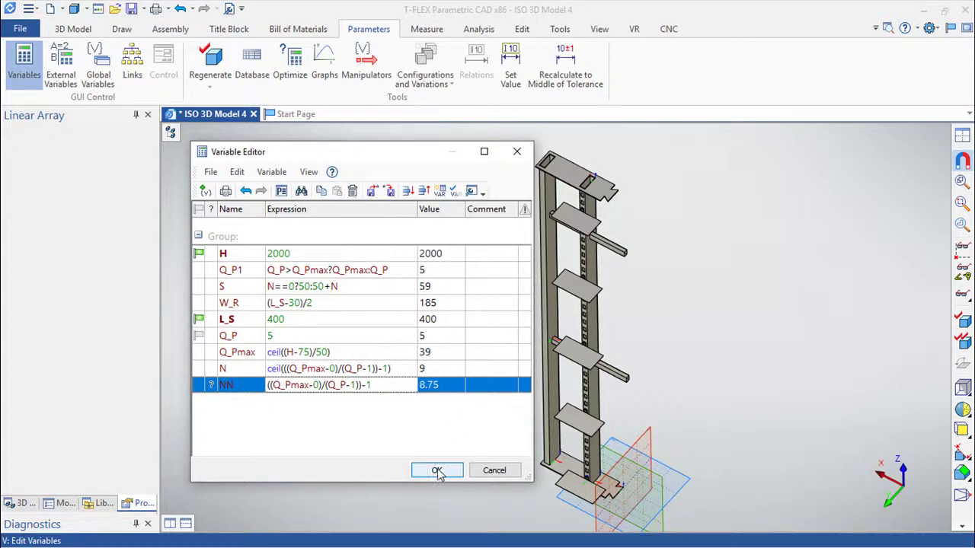
pyautogui.doubleClick(497, 254)
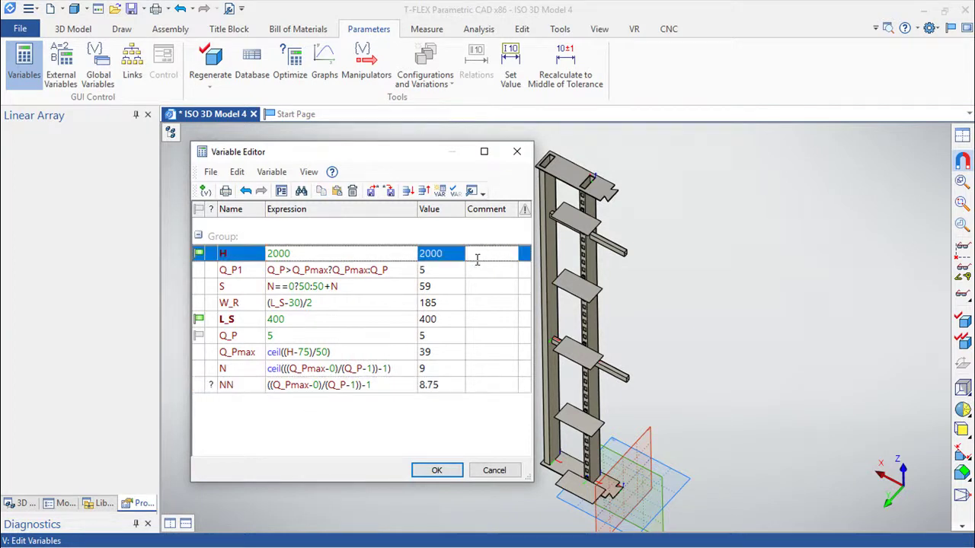
pyautogui.write('Heigt')
pyautogui.press('BackSpace')
pyautogui.write('ht')
pyautogui.doubleClick(504, 272)
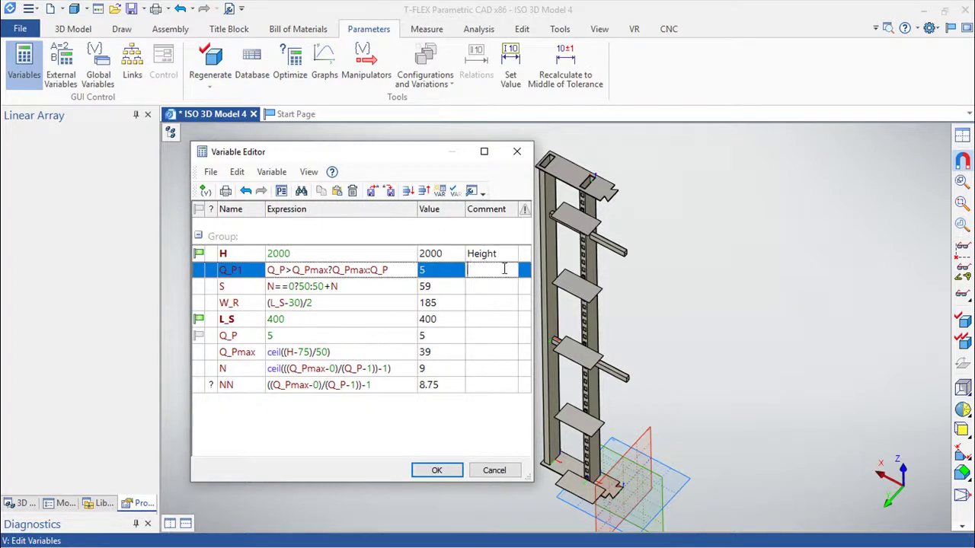
pyautogui.write('Shelfs')
# Step: Comment L_S as 'Lenght' and Q_Pmax as 'Holesbetween'
pyautogui.click(483, 320)
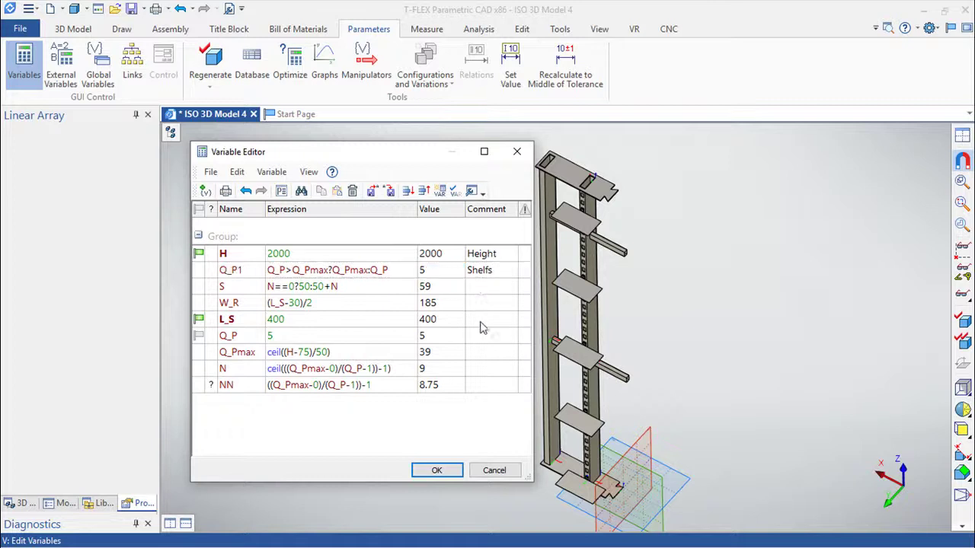
pyautogui.write('Lenght')
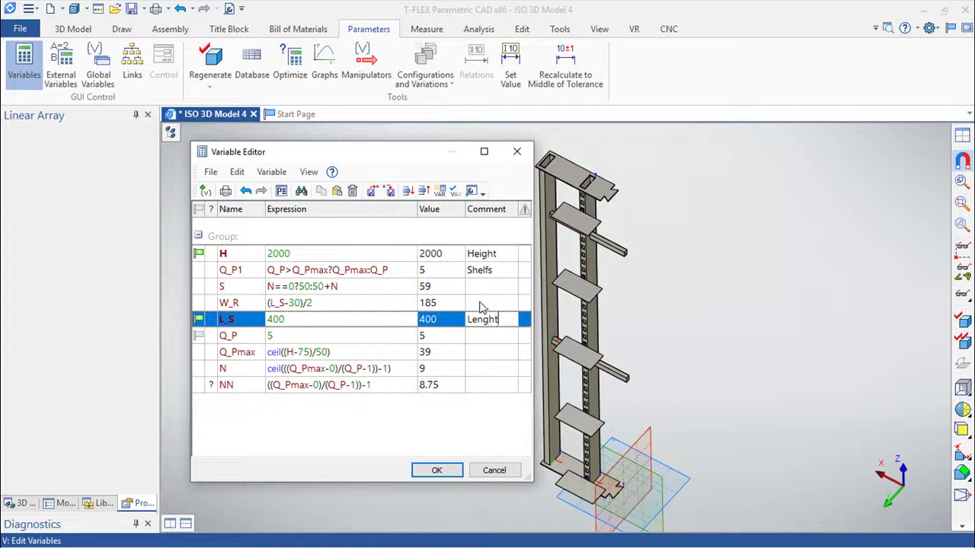
pyautogui.click(479, 354)
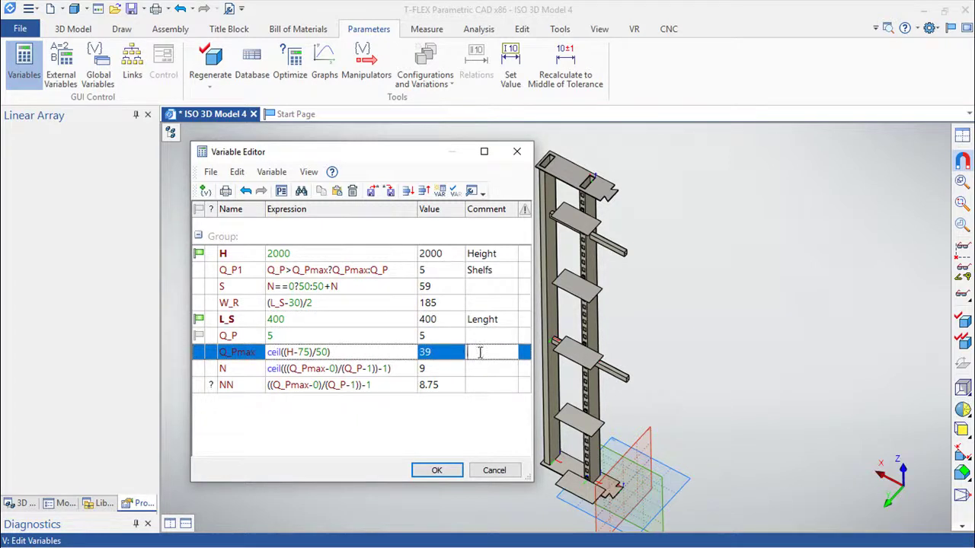
pyautogui.write('Nob')
pyautogui.press('BackSpace')
pyautogui.press('BackSpace')
pyautogui.press('BackSpace')
pyautogui.write('Holes')
pyautogui.write('between')
pyautogui.press('Return')
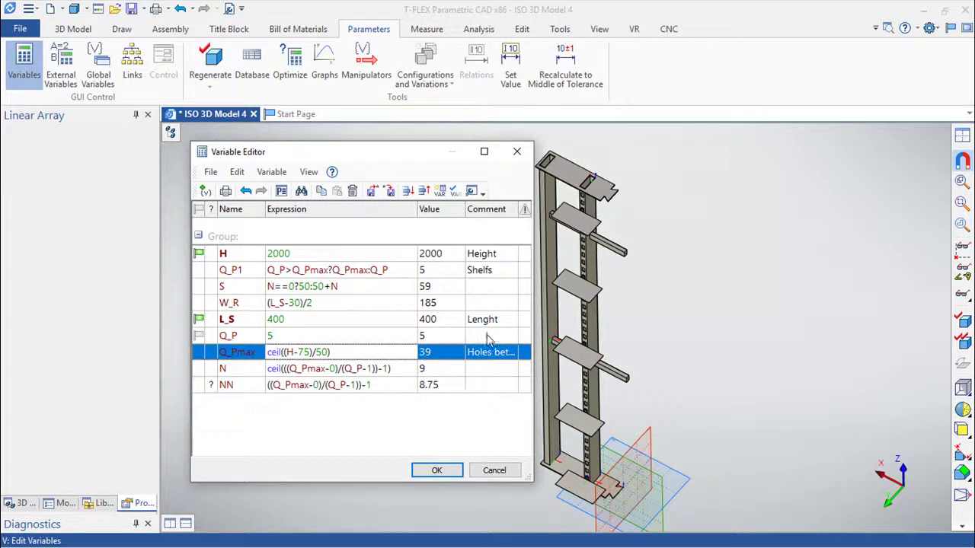
# Step: Put the 'Shelfs' comment on Q_P and clear Q_P1's comment
pyautogui.doubleClick(495, 338)
pyautogui.write('Shelfs')
pyautogui.click(499, 272)
pyautogui.click(499, 272)
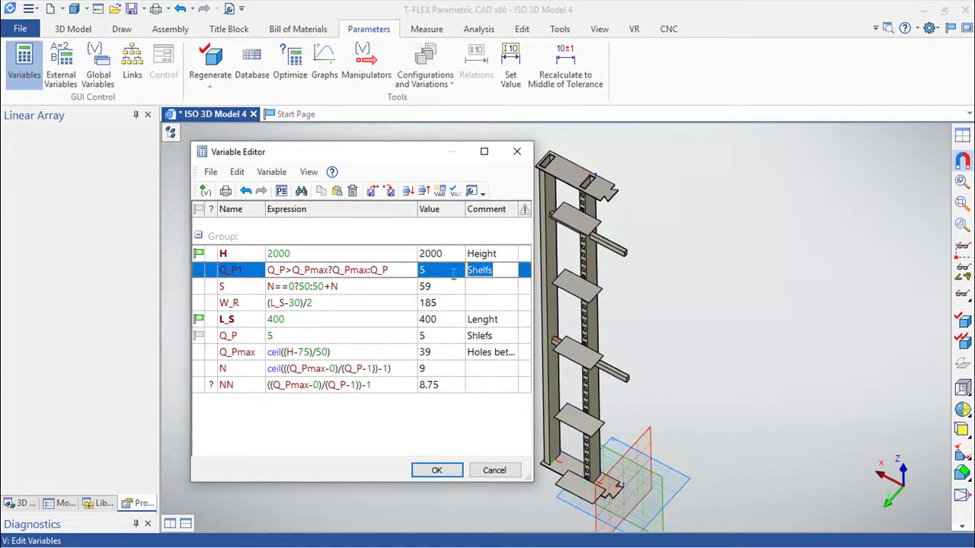
pyautogui.press('Delete')
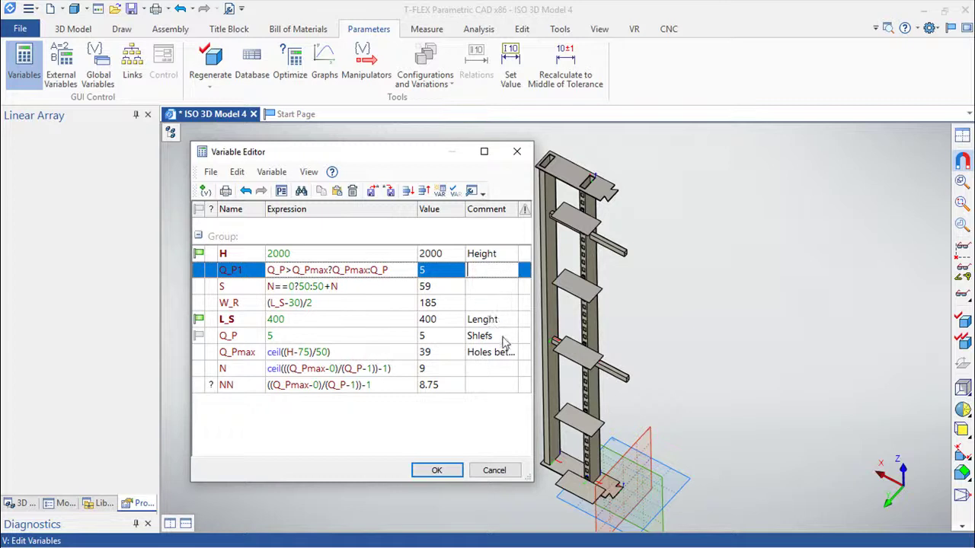
pyautogui.click(492, 294)
# Step: Apply the variable changes and start a new Exploded View Scenario from the Tools tab
pyautogui.click(437, 469)
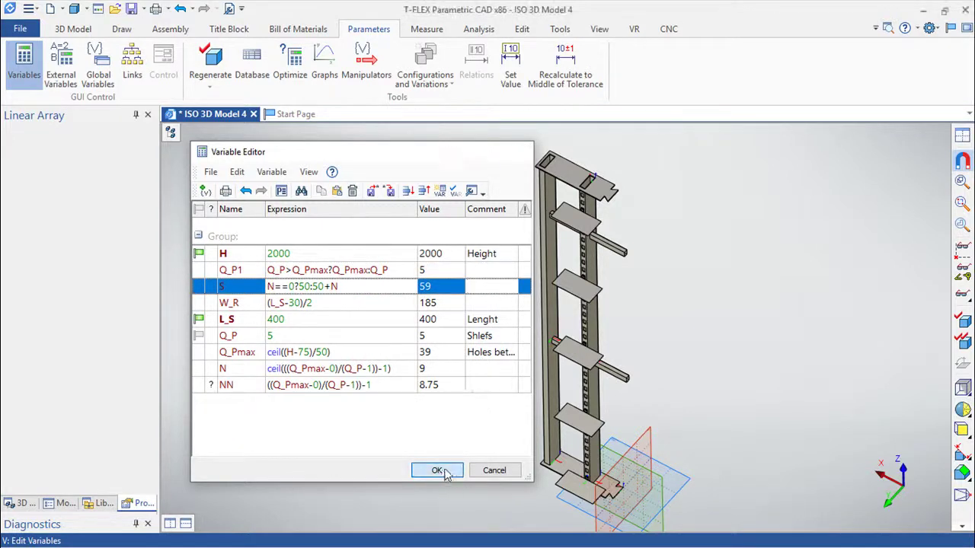
pyautogui.moveTo(623, 412)
pyautogui.mouseDown(button='middle')
pyautogui.moveTo(677, 478)
pyautogui.moveTo(784, 431)
pyautogui.moveTo(743, 437)
pyautogui.moveTo(685, 399)
pyautogui.moveTo(673, 404)
pyautogui.moveTo(607, 331)
pyautogui.moveTo(591, 279)
pyautogui.mouseUp(button='middle')
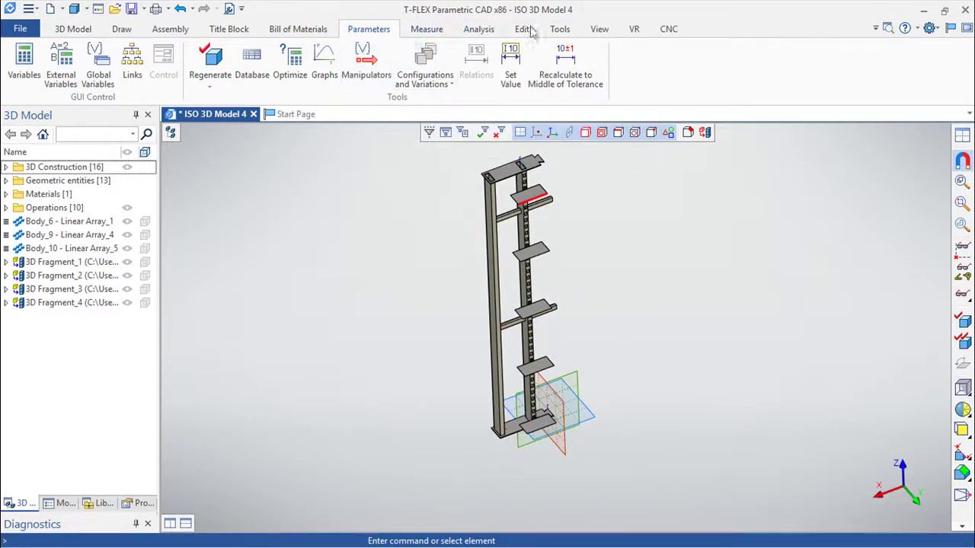
pyautogui.click(560, 29)
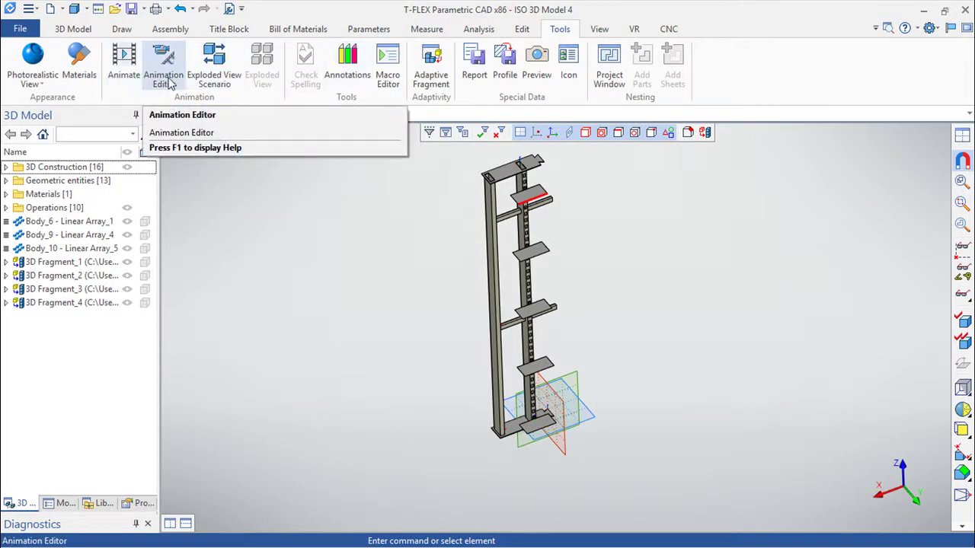
pyautogui.scroll(2, 282, 193)
pyautogui.moveTo(388, 251); pyautogui.dragTo(335, 256, button='middle')
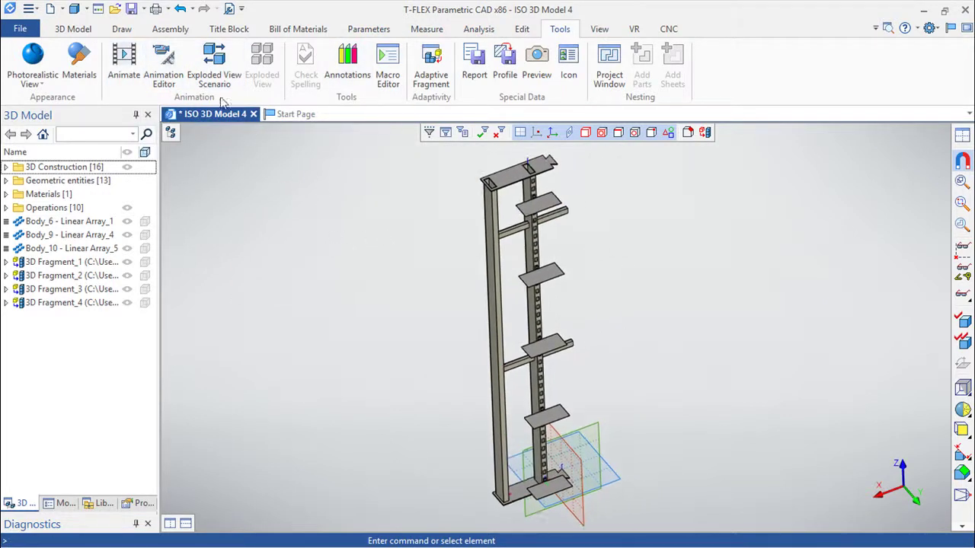
pyautogui.click(163, 67)
pyautogui.click(594, 188)
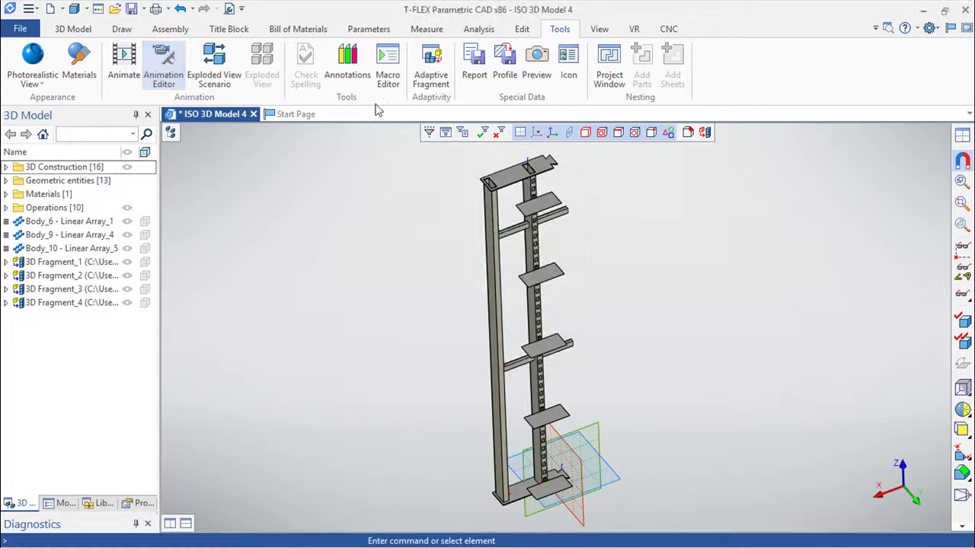
pyautogui.click(216, 67)
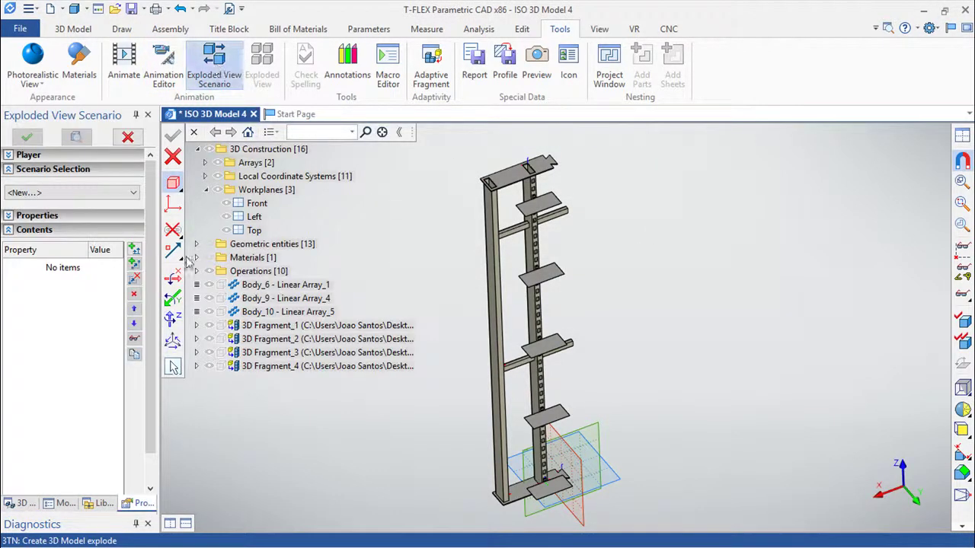
# Step: Add a 1 s Step 1 with five actions and select Action 1
pyautogui.click(133, 249)
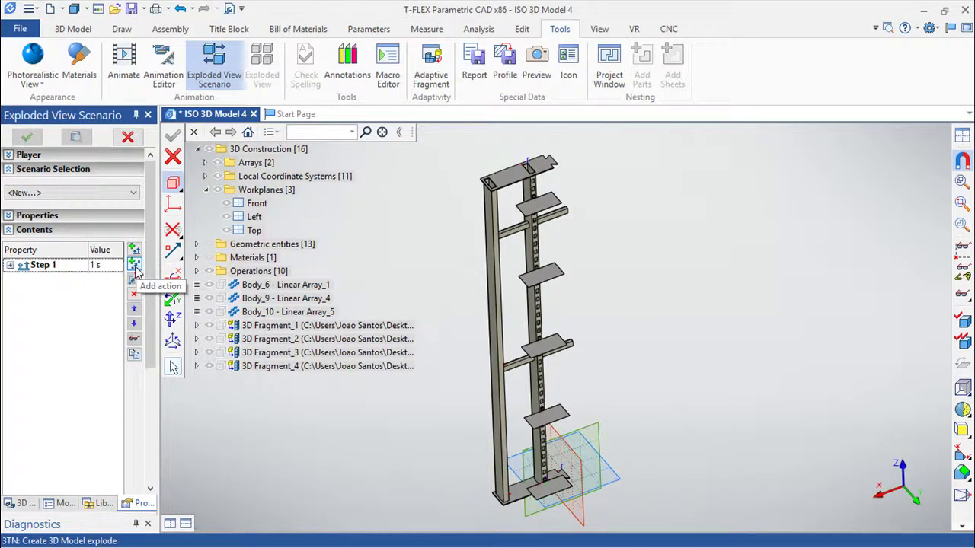
pyautogui.click(93, 267)
pyautogui.press('Return')
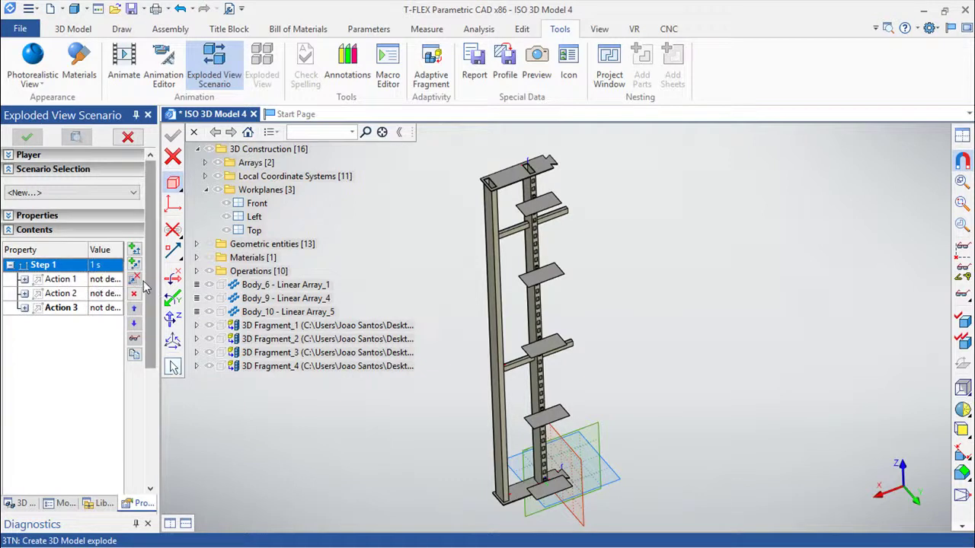
pyautogui.click(134, 265)
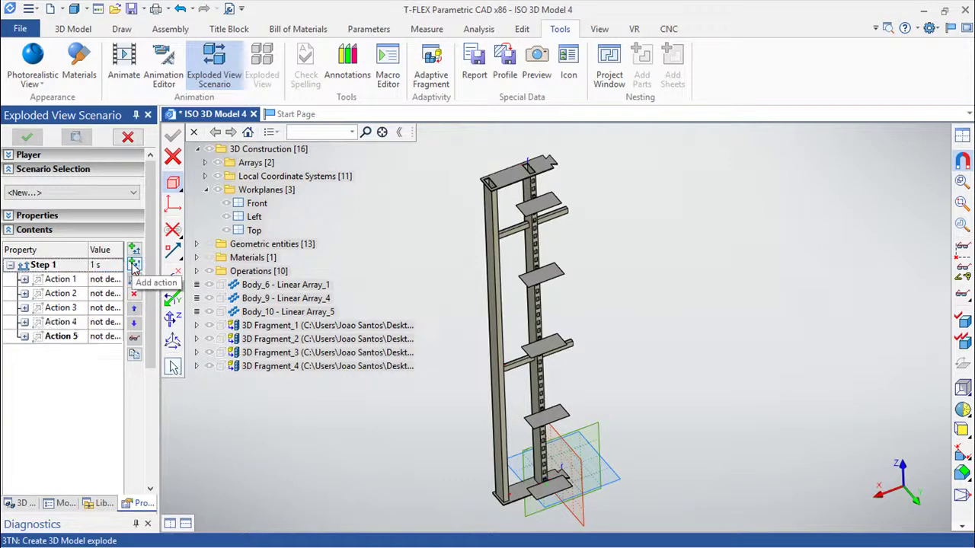
pyautogui.click(61, 279)
pyautogui.click(173, 318)
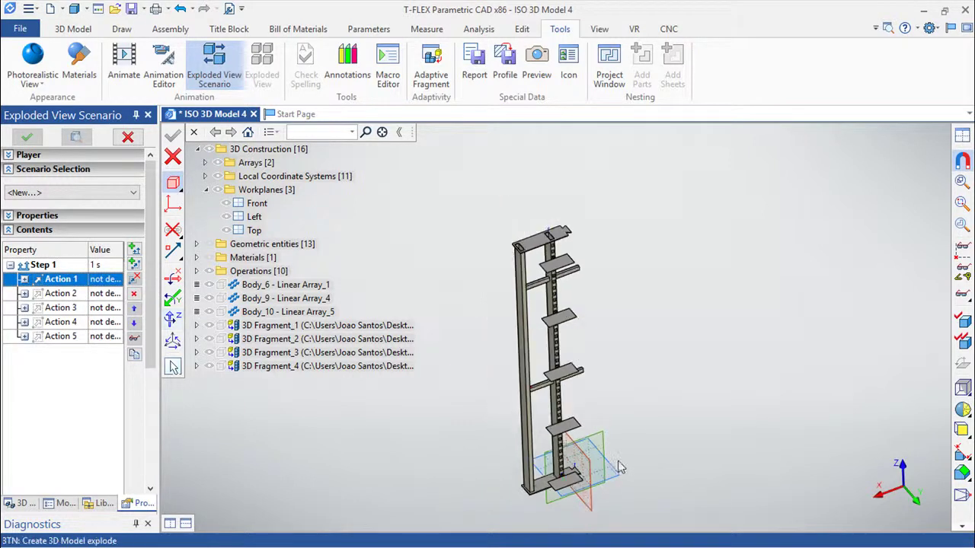
# Step: Make Action 1 move base plate 3D Fragment_1 down along Z below the rack
pyautogui.moveTo(620, 468); pyautogui.dragTo(657, 330, button='middle')
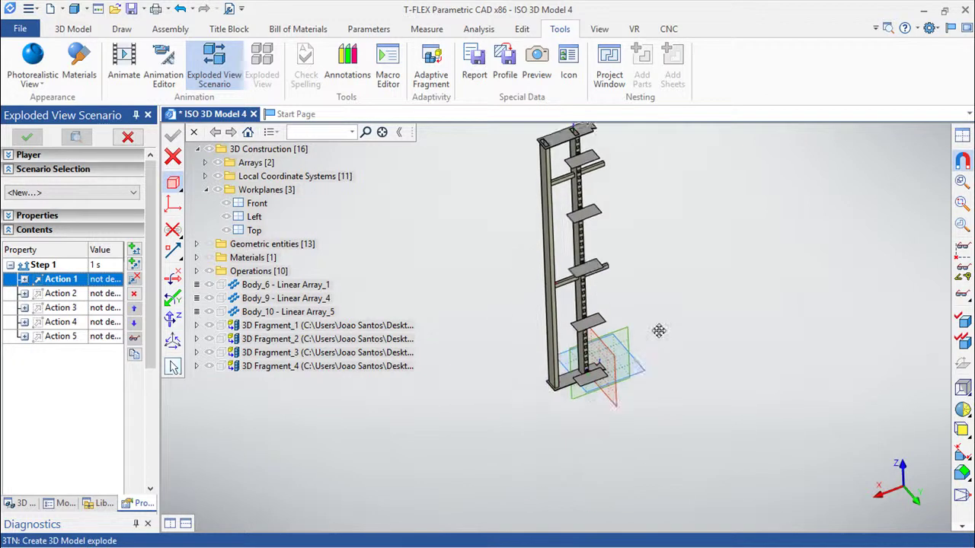
pyautogui.click(570, 378)
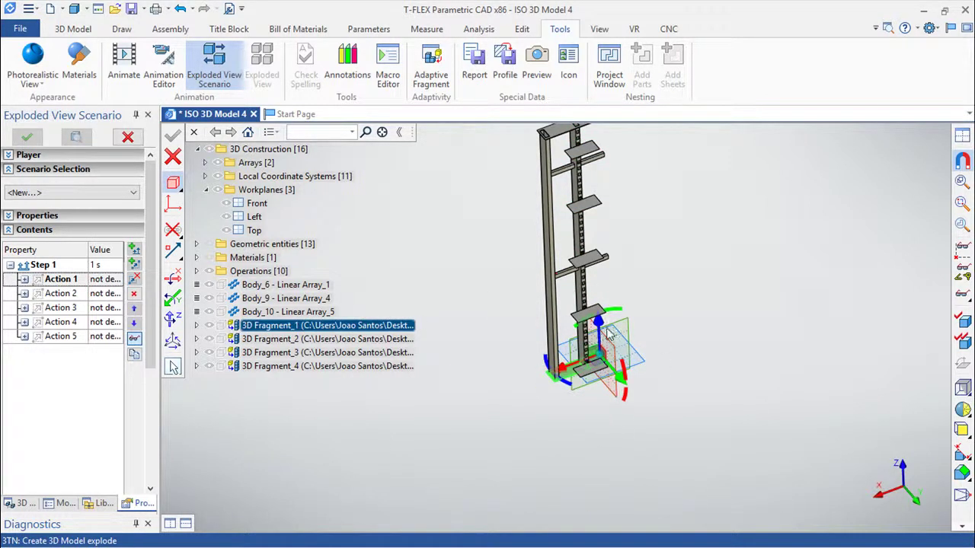
pyautogui.moveTo(599, 329)
pyautogui.mouseDown()
pyautogui.moveTo(607, 388)
pyautogui.moveTo(607, 373)
pyautogui.mouseUp()
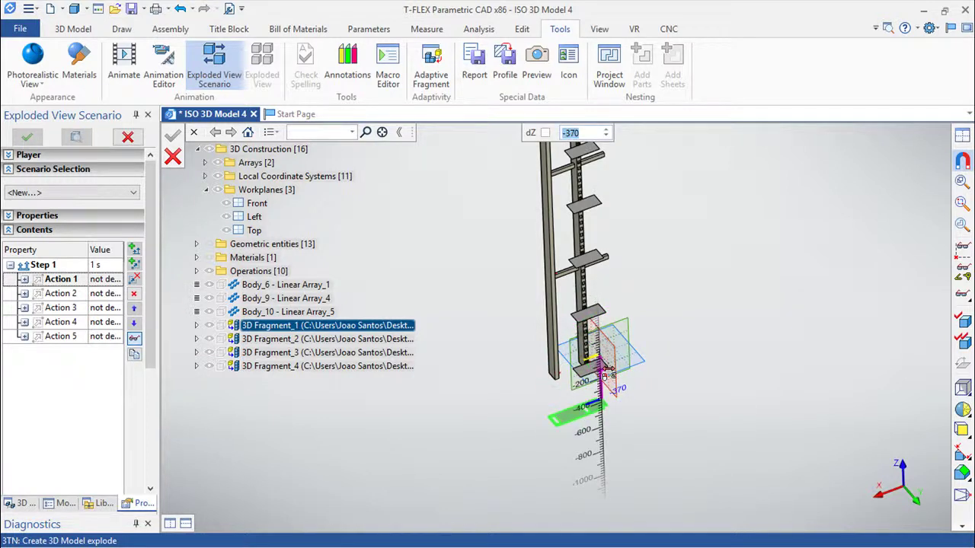
pyautogui.moveTo(701, 361); pyautogui.dragTo(651, 386, button='middle')
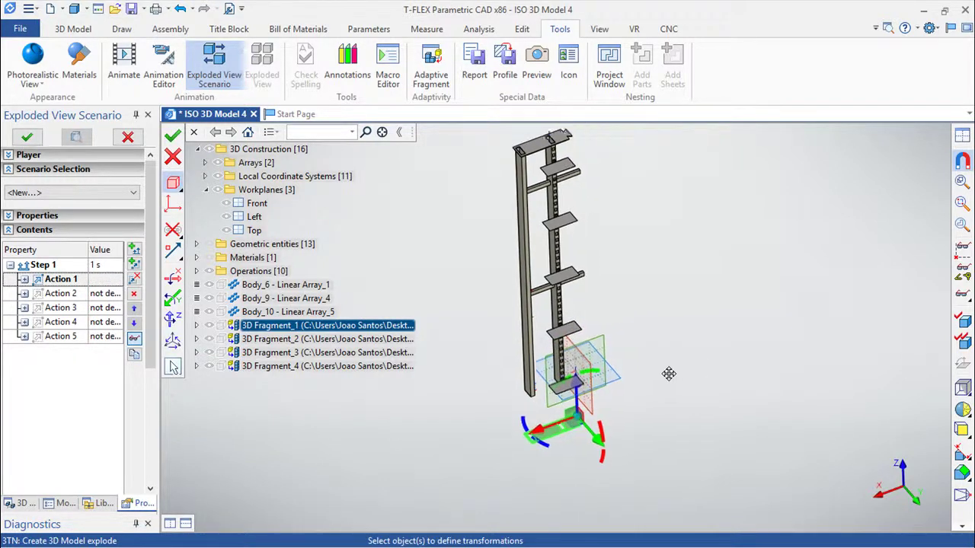
# Step: Make Action 2 pull the shelves (Body_6) out to the right
pyautogui.click(56, 295)
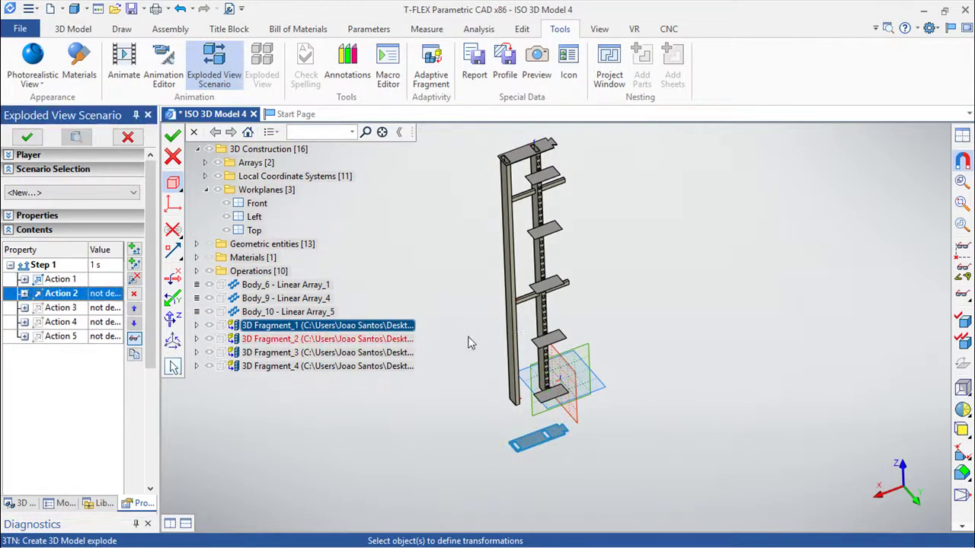
pyautogui.click(559, 395)
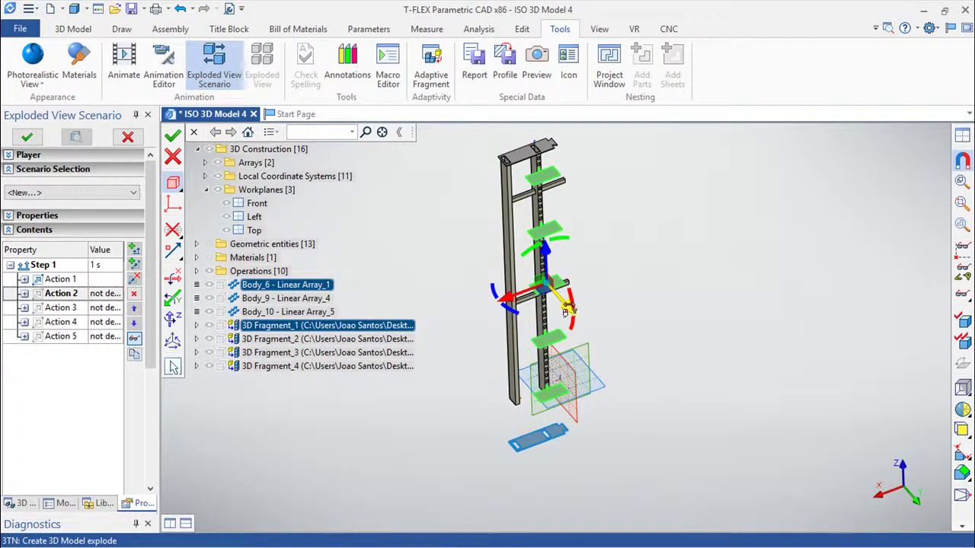
pyautogui.moveTo(566, 309); pyautogui.dragTo(667, 279)
pyautogui.moveTo(667, 279); pyautogui.dragTo(693, 318, button='middle')
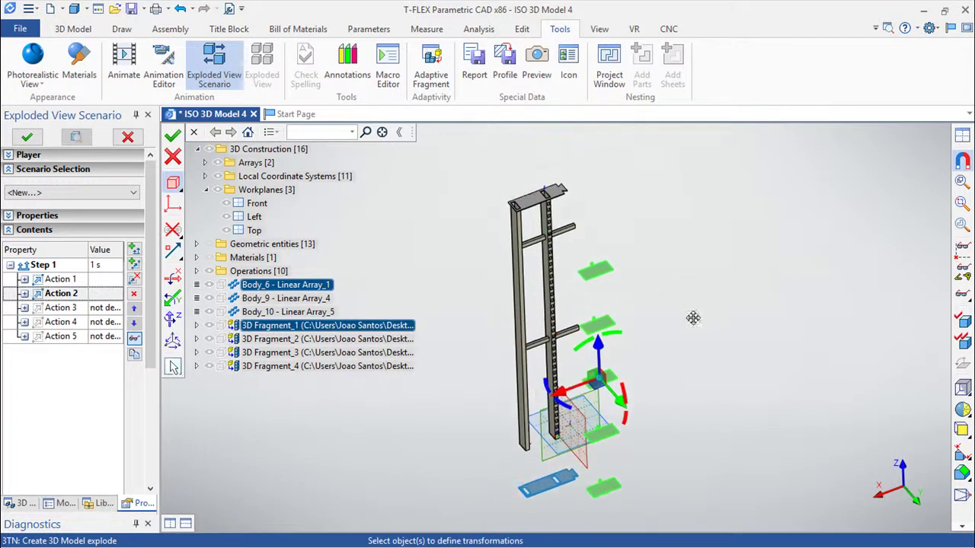
# Step: Make Actions 3 and 4 move post 3D Fragment_2 and tube pins Body_9 out to the left
pyautogui.click(67, 309)
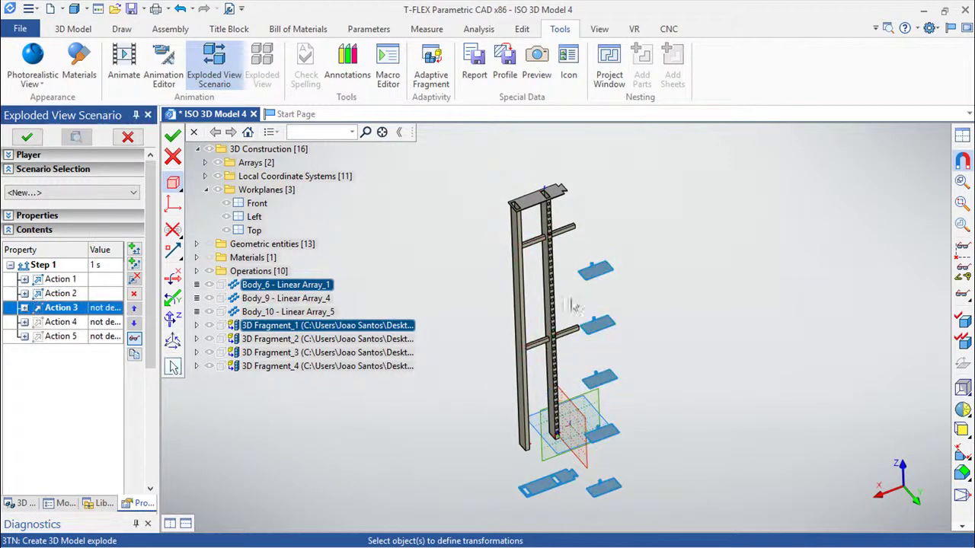
pyautogui.click(524, 363)
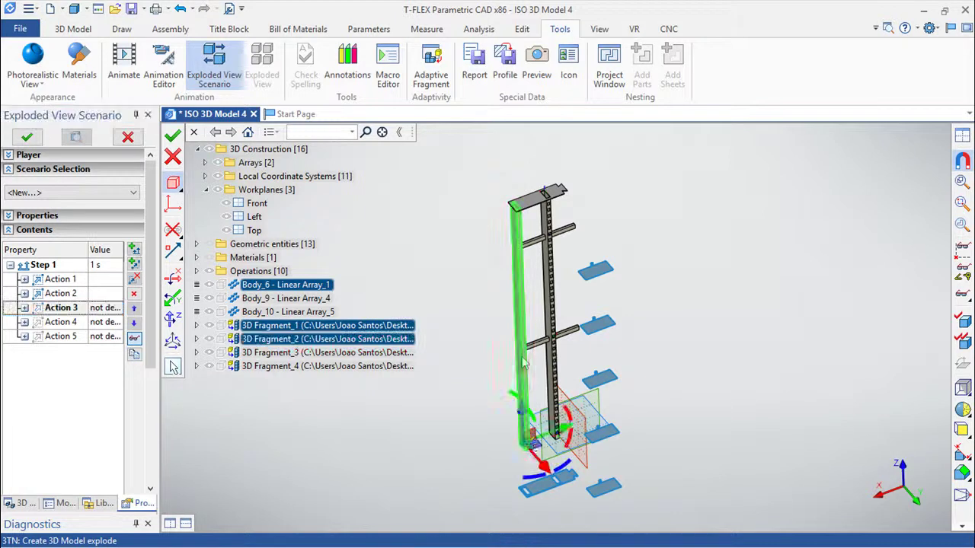
pyautogui.moveTo(567, 430); pyautogui.dragTo(518, 444)
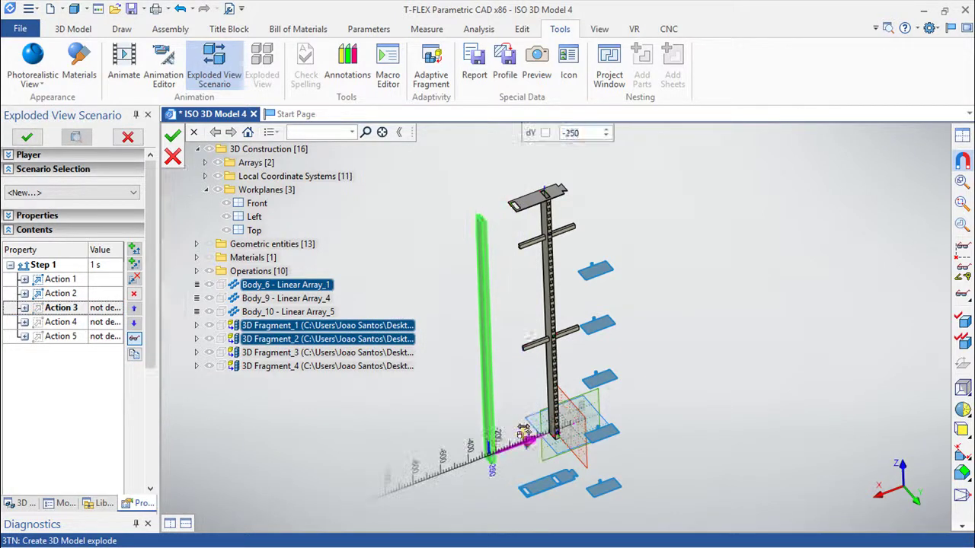
pyautogui.click(65, 323)
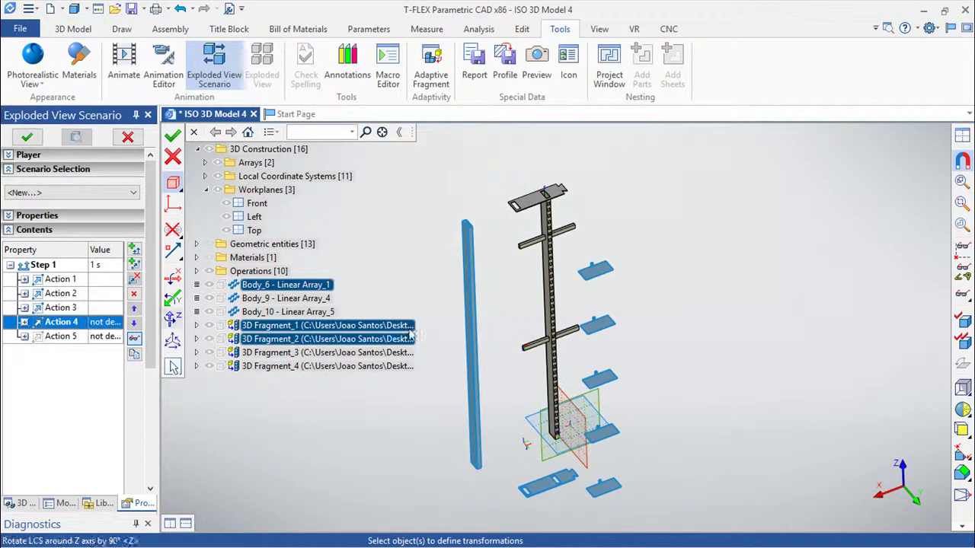
pyautogui.click(531, 346)
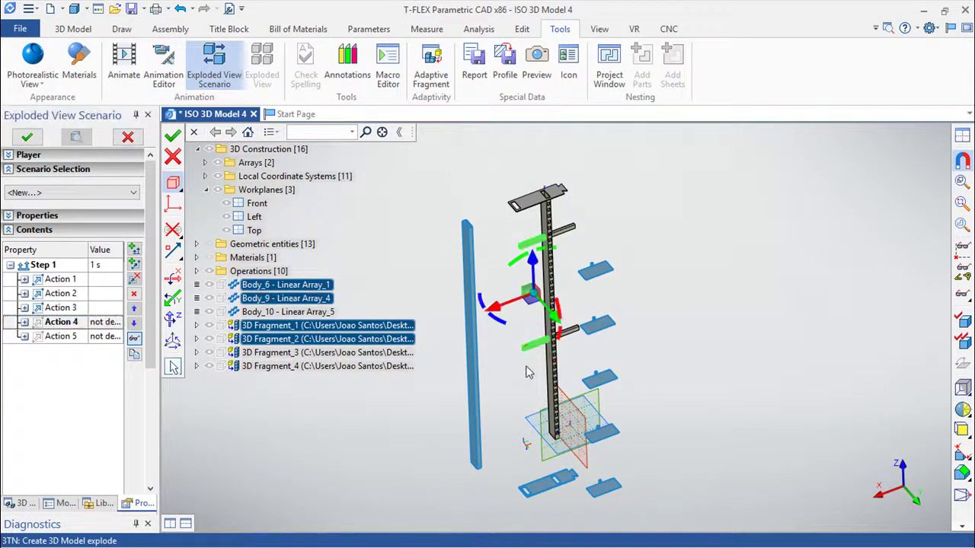
pyautogui.moveTo(493, 308); pyautogui.dragTo(468, 318)
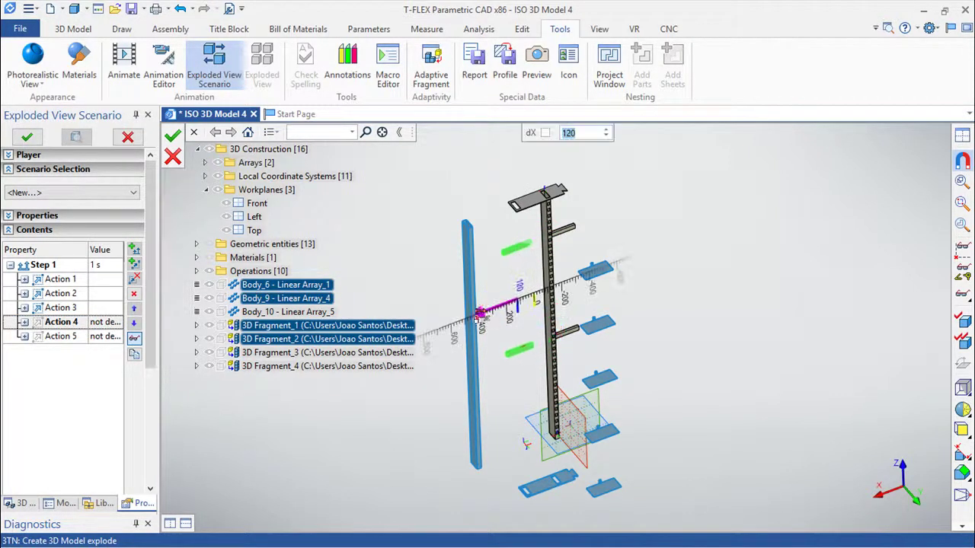
# Step: Define Action 5 to raise the top bracket by 270 along Z
pyautogui.click(59, 337)
pyautogui.click(561, 204)
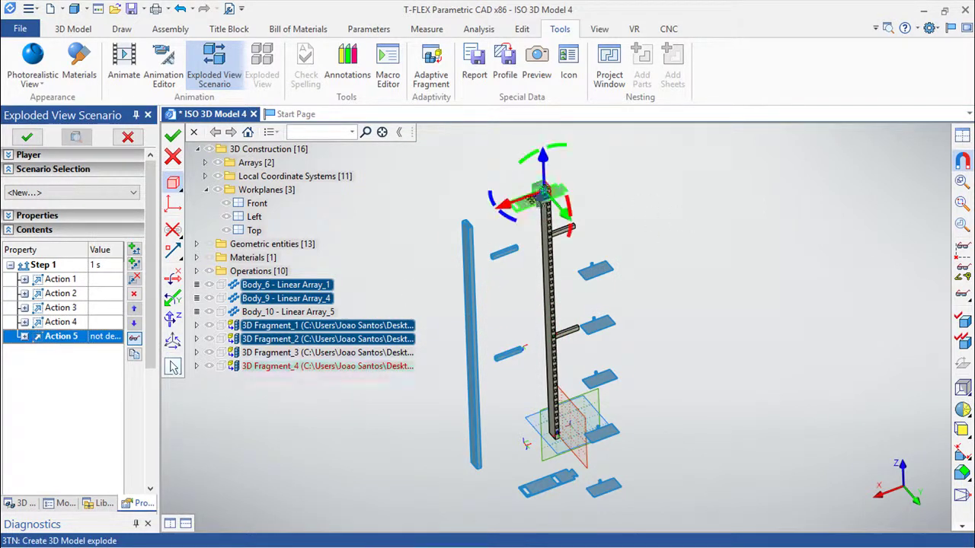
pyautogui.click(542, 149)
pyautogui.click(541, 147)
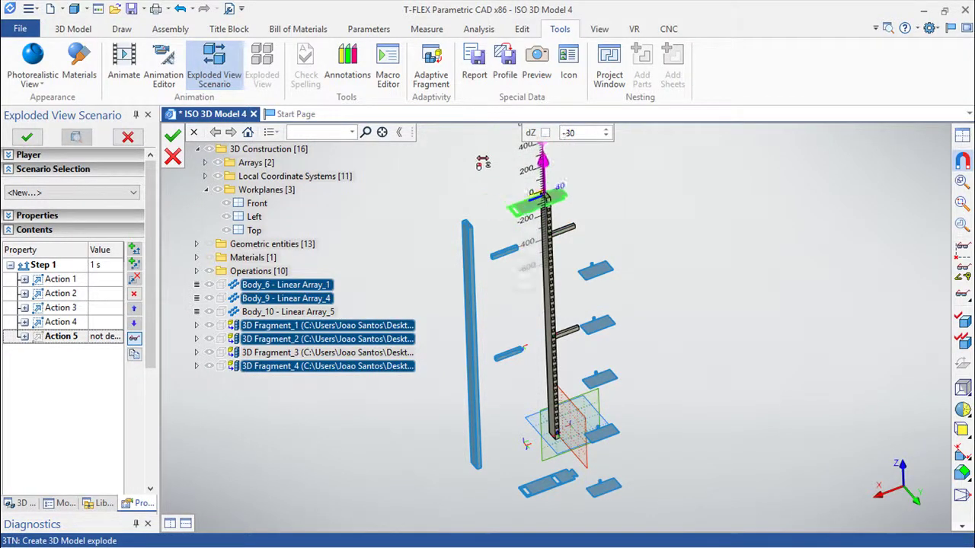
pyautogui.scroll(-2, 482, 162)
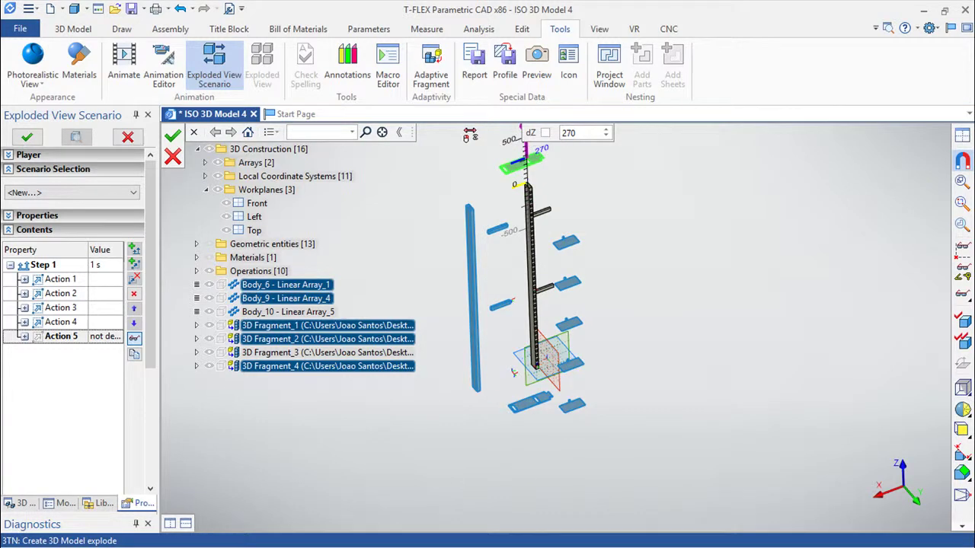
pyautogui.click(468, 133)
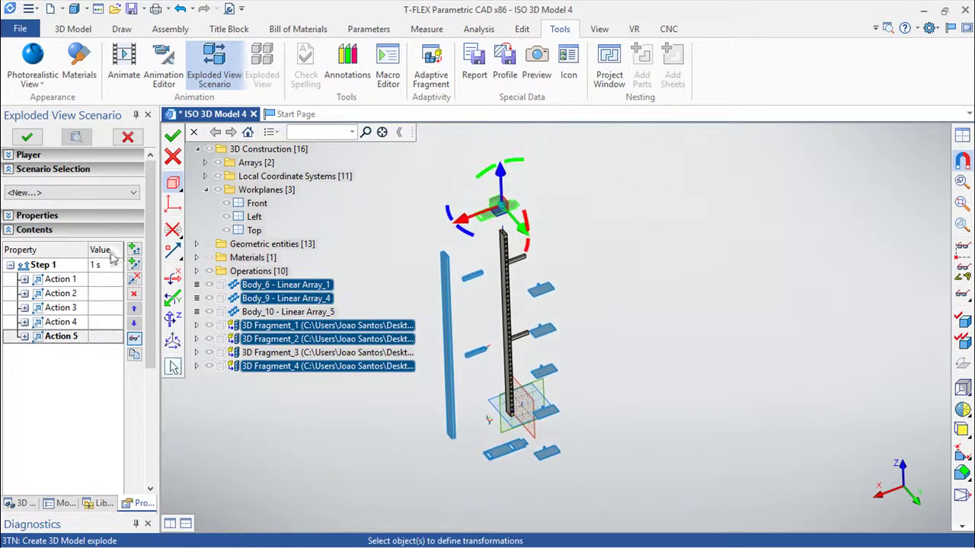
# Step: Add Action 6 moving the Body_10 arms -500 along X, then finish the scenario
pyautogui.click(134, 264)
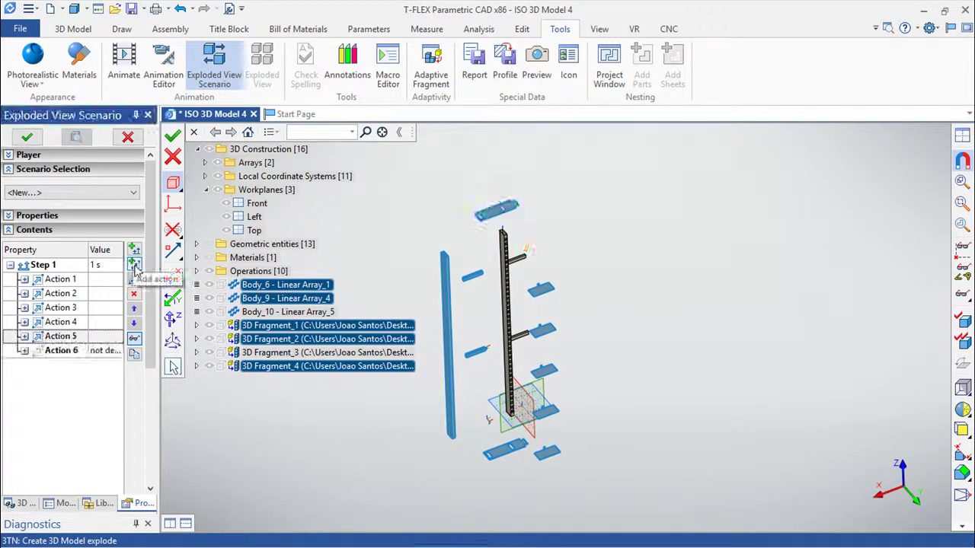
pyautogui.click(59, 354)
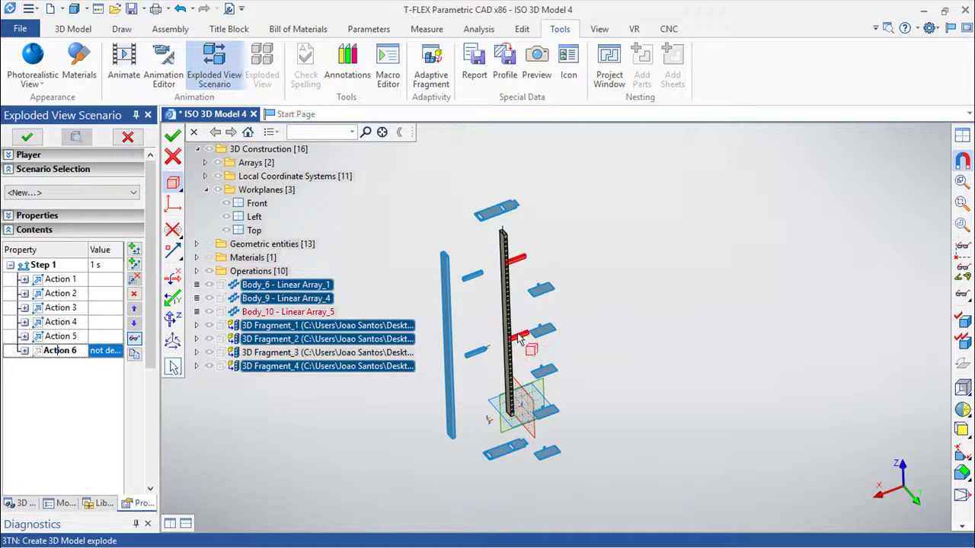
pyautogui.click(521, 339)
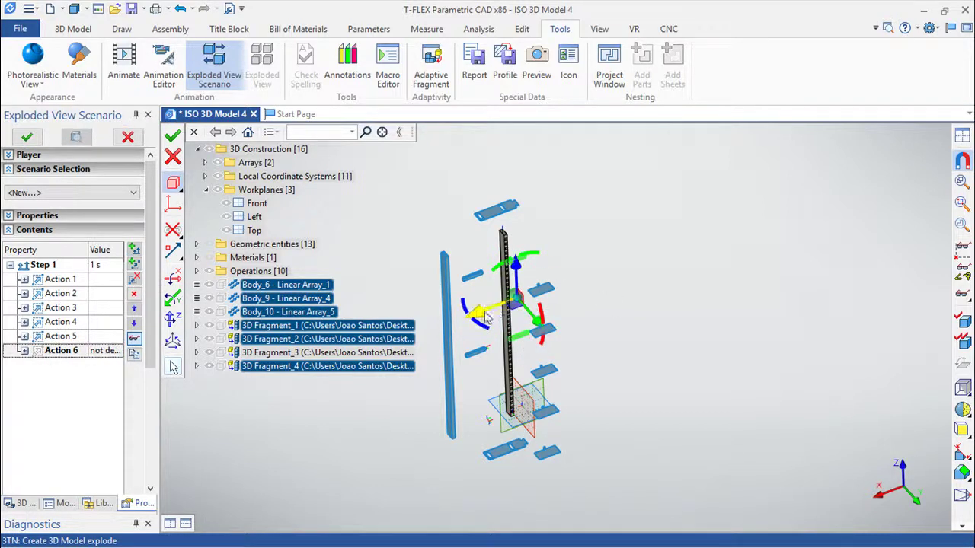
pyautogui.moveTo(494, 310); pyautogui.dragTo(537, 297)
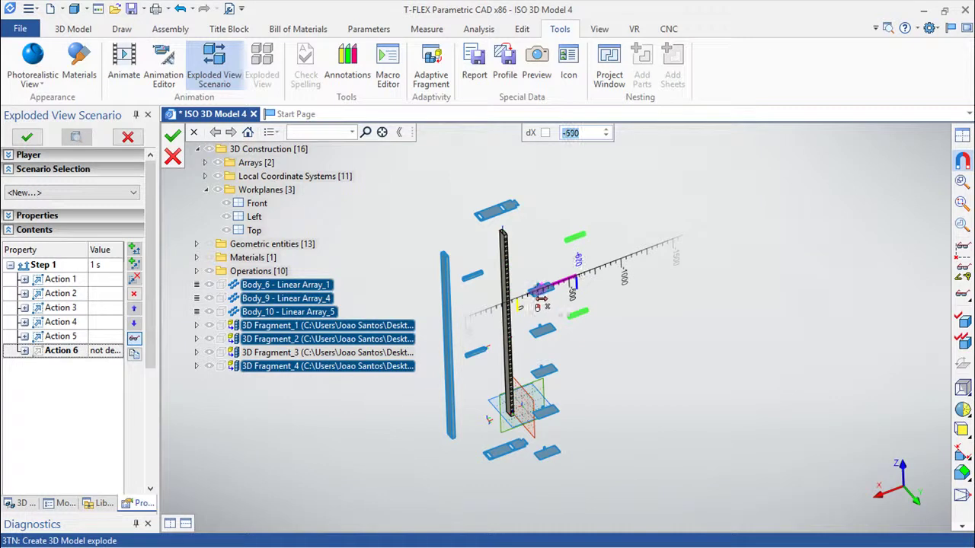
pyautogui.click(174, 136)
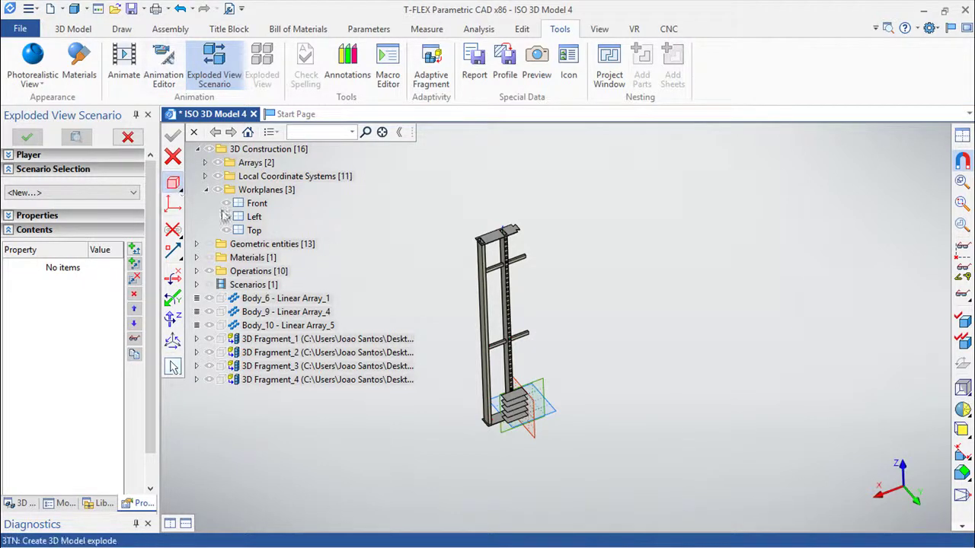
pyautogui.scroll(2, 352, 274)
pyautogui.scroll(1, 451, 290)
pyautogui.scroll(1, 402, 259)
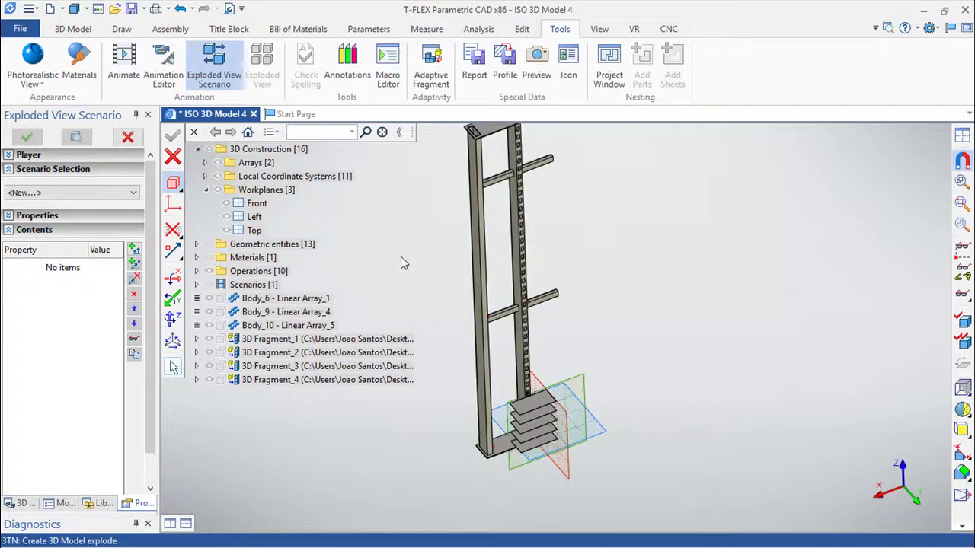
pyautogui.scroll(-1, 401, 252)
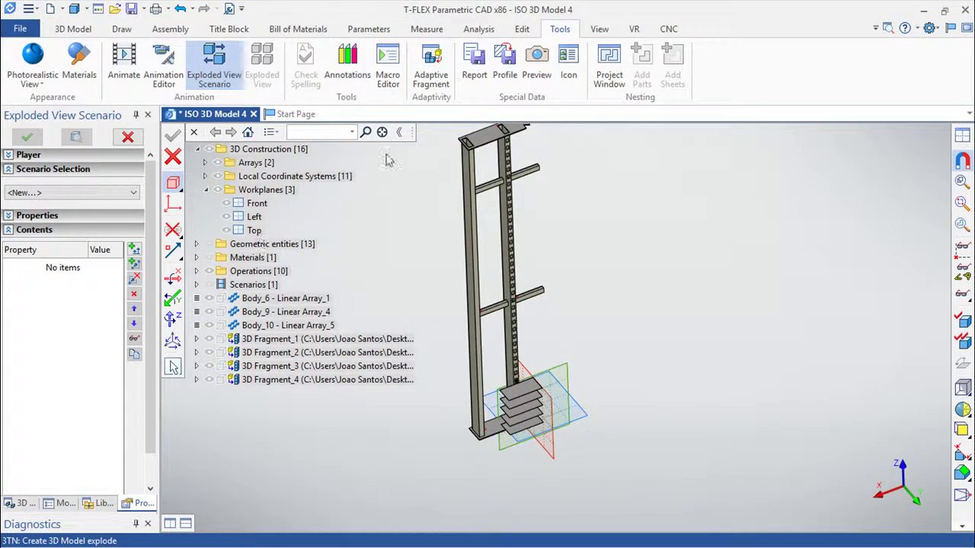
pyautogui.click(368, 31)
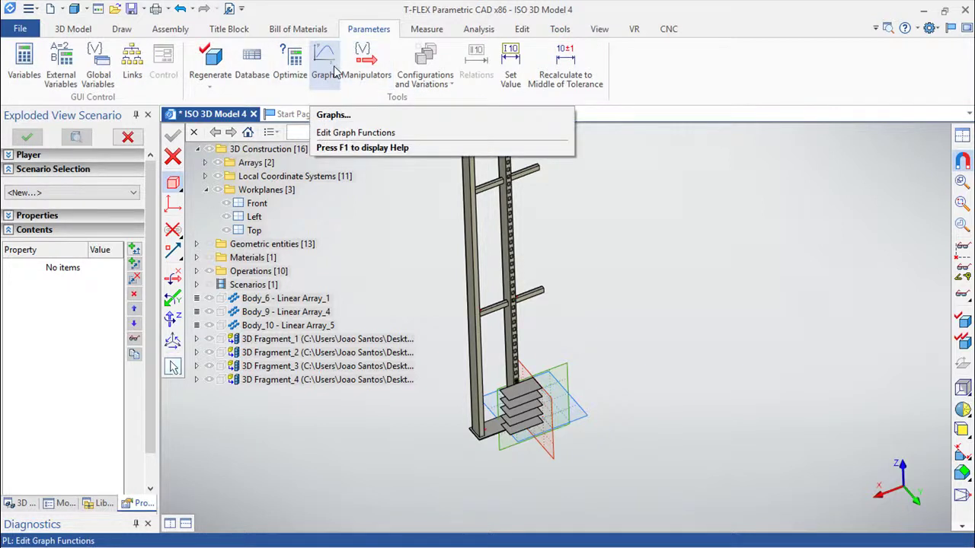
pyautogui.scroll(-2, 379, 275)
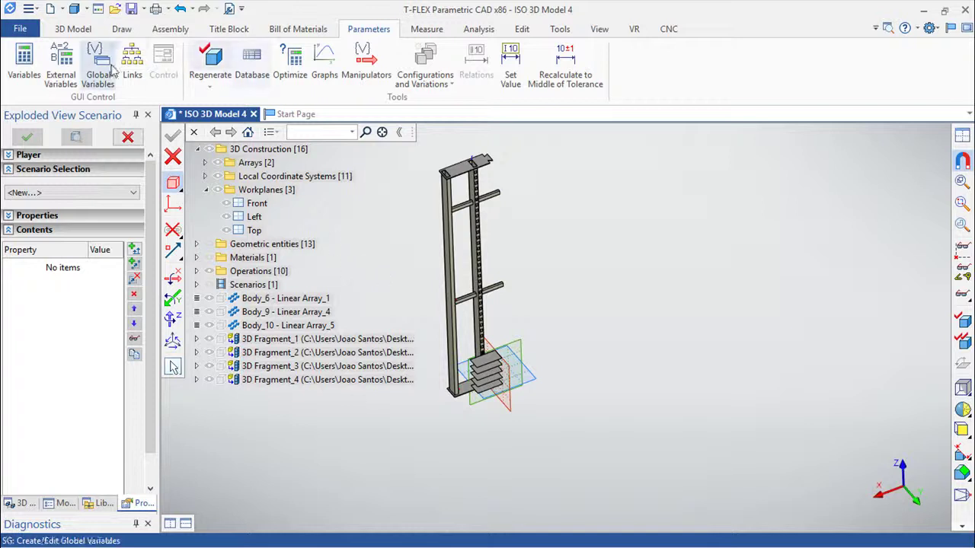
pyautogui.click(560, 29)
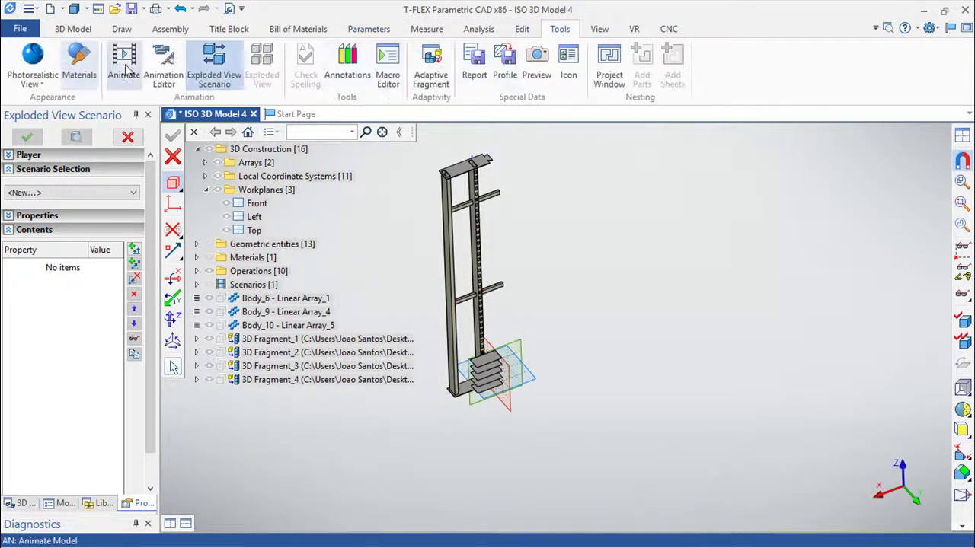
# Step: Open and cancel the Animate settings and a new Exploded View Scenario command
pyautogui.click(124, 65)
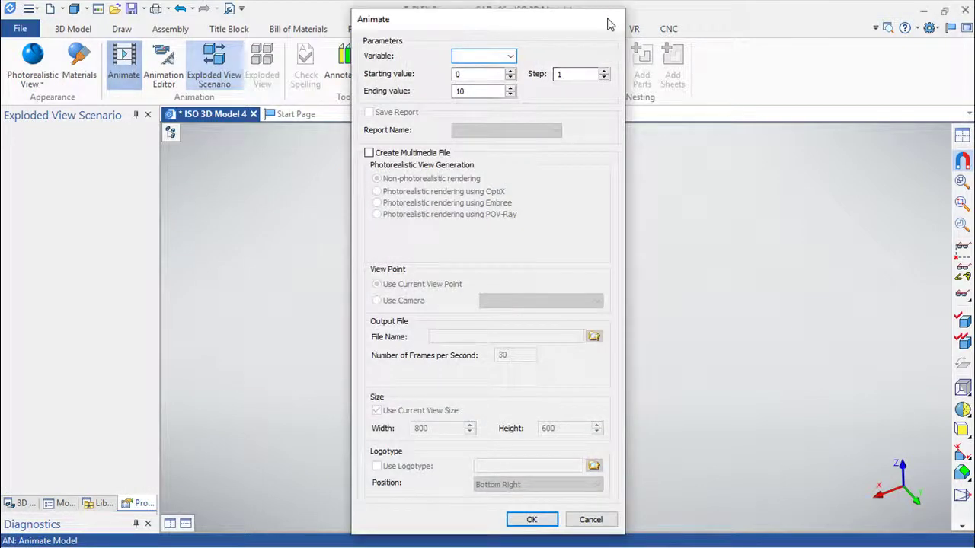
pyautogui.press('Escape')
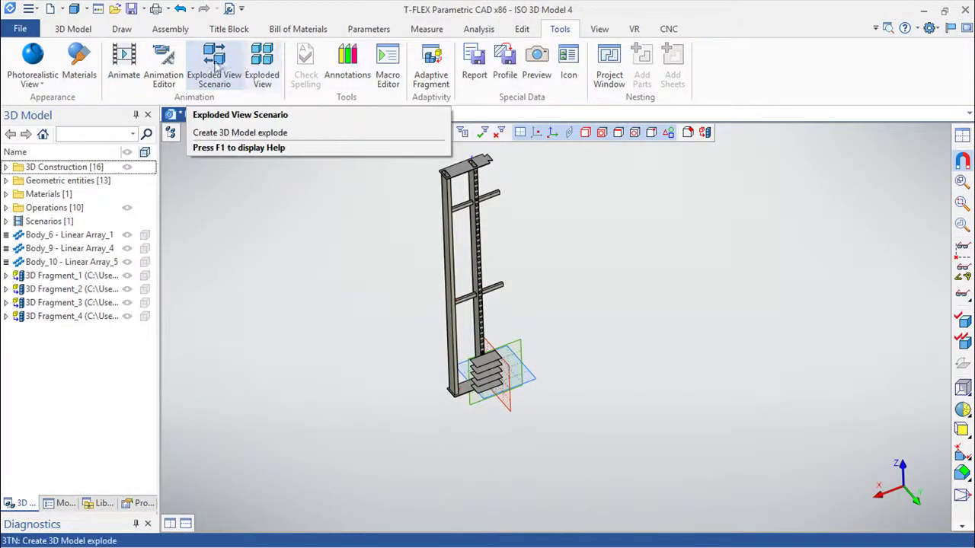
pyautogui.click(213, 67)
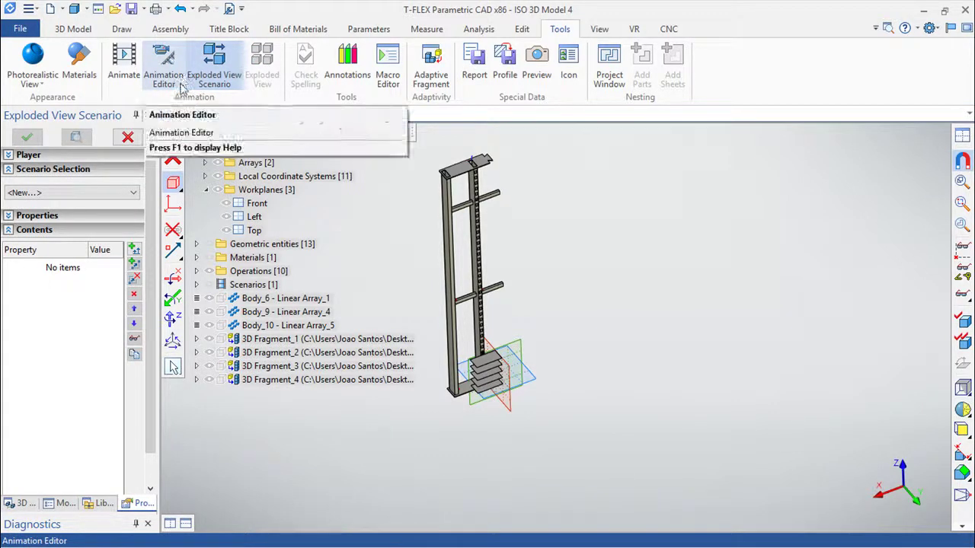
pyautogui.press('Escape')
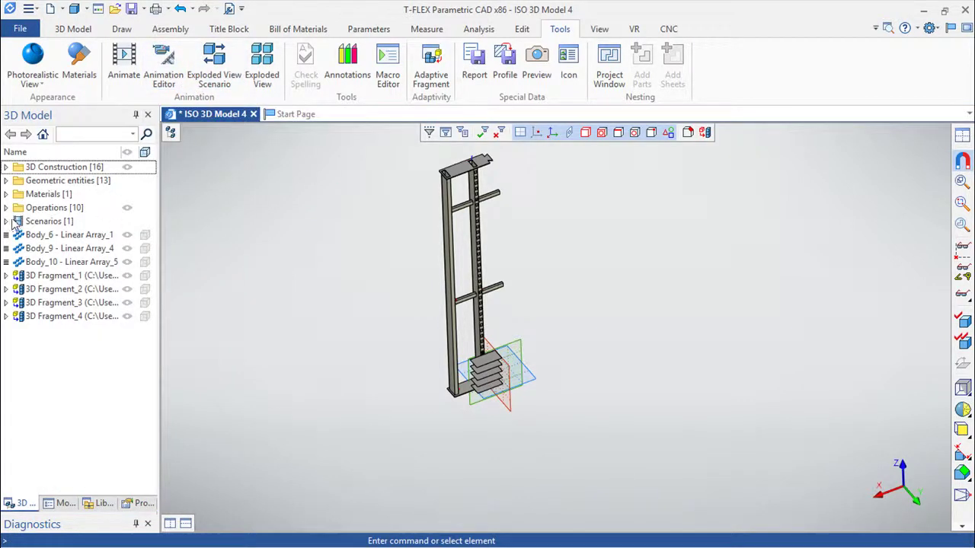
# Step: Expand Scenarios, reopen Scenario_1 for editing, then close the editor with Finish
pyautogui.click(9, 221)
pyautogui.click(61, 235)
pyautogui.rightClick(49, 234)
pyautogui.click(84, 245)
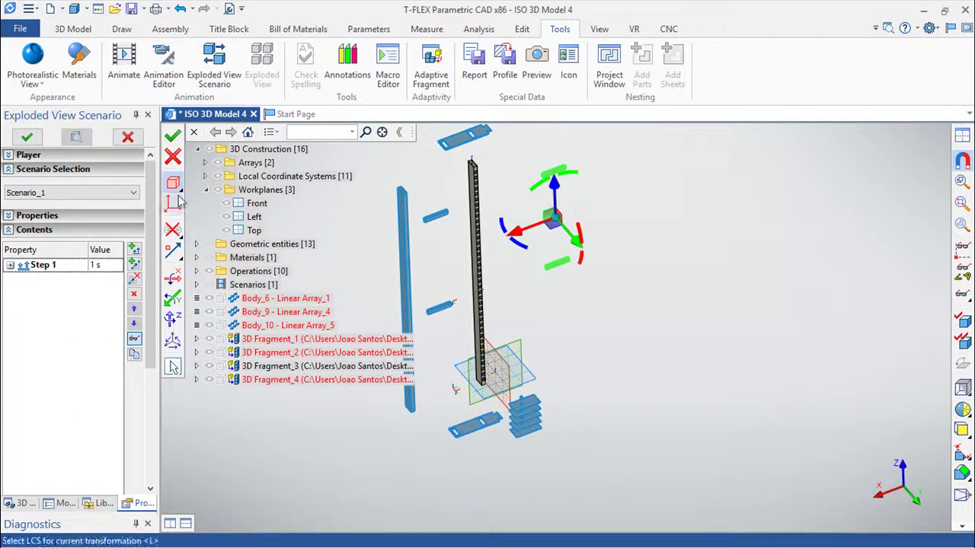
pyautogui.click(173, 137)
# Step: Play Scenario_1's explode animation, then open the Variable Editor from Parameters
pyautogui.click(259, 69)
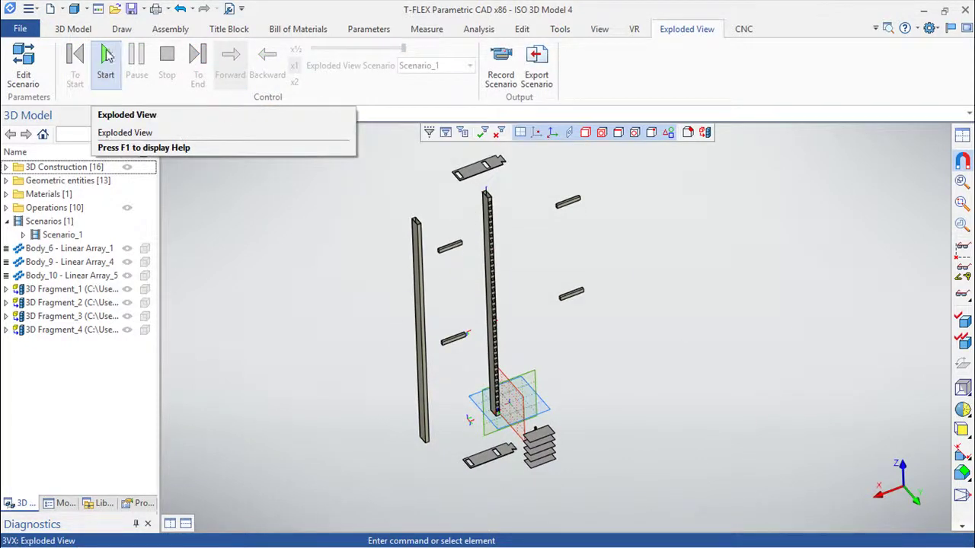
pyautogui.click(105, 57)
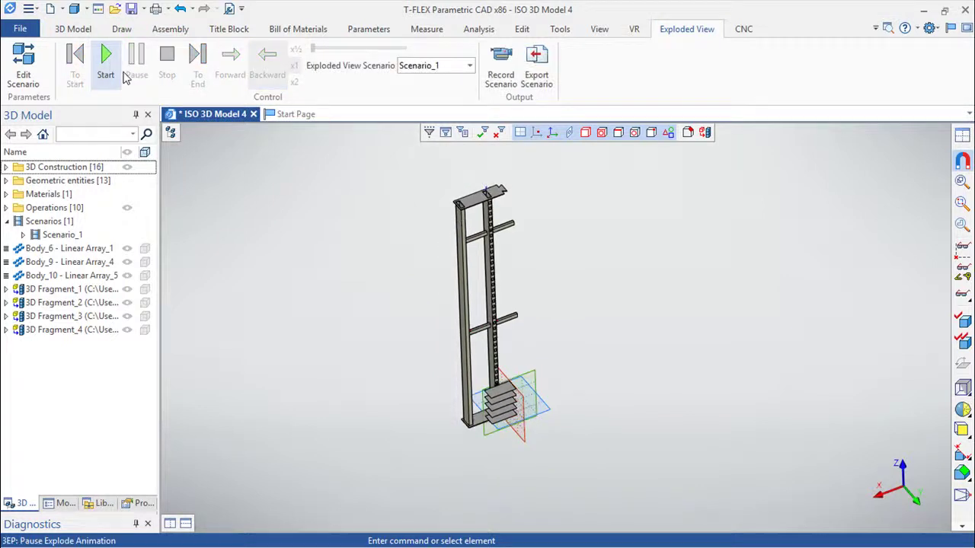
pyautogui.rightClick(709, 294)
pyautogui.click(626, 286)
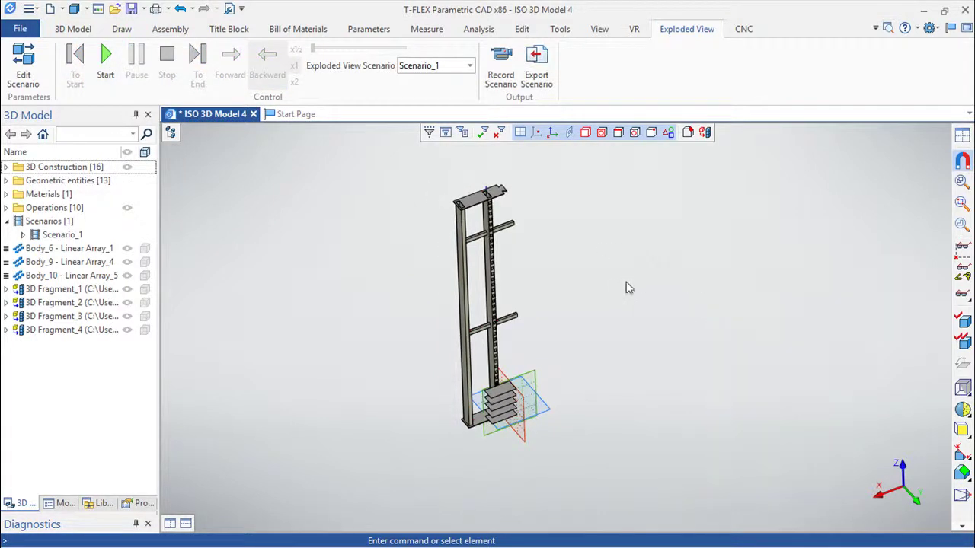
pyautogui.click(368, 29)
pyautogui.click(23, 62)
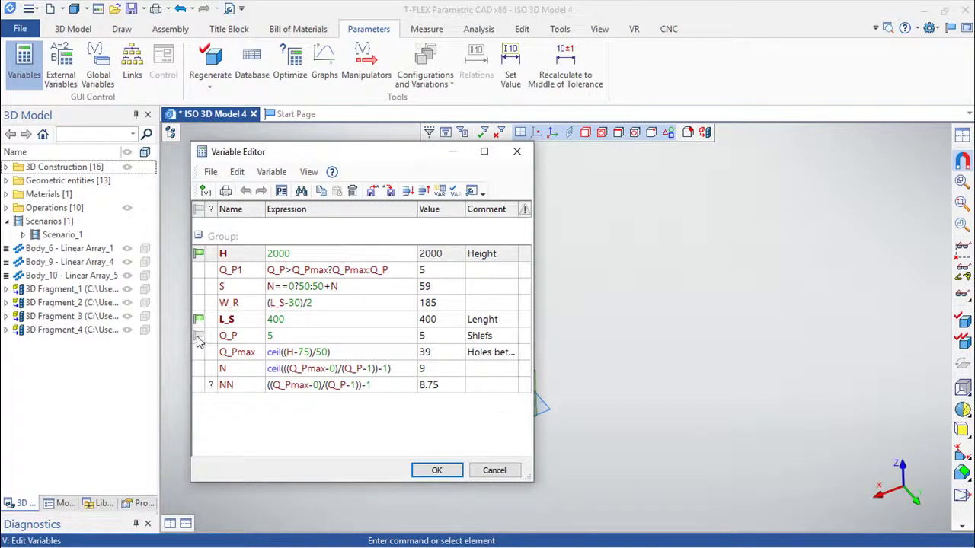
# Step: Set the green flag on the Q_P shelf-count variable
pyautogui.click(197, 337)
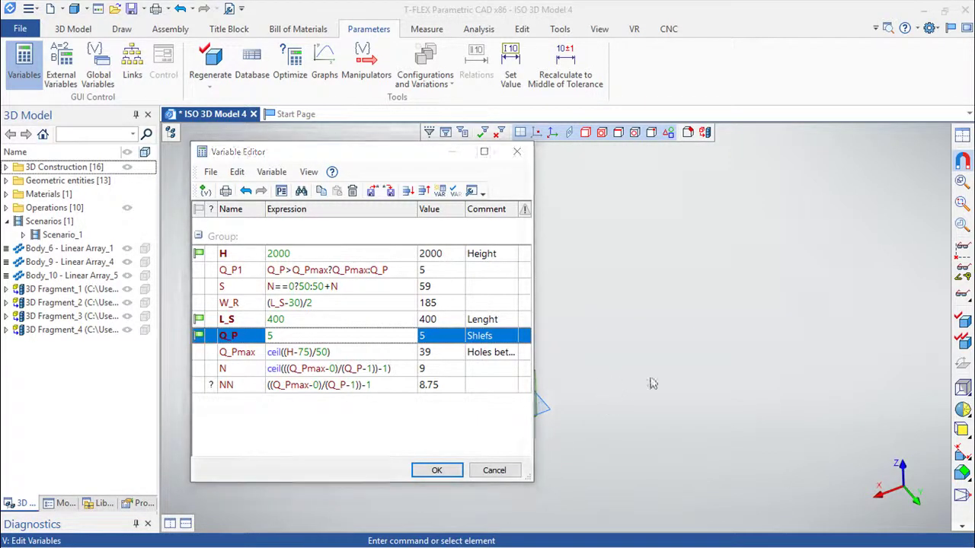
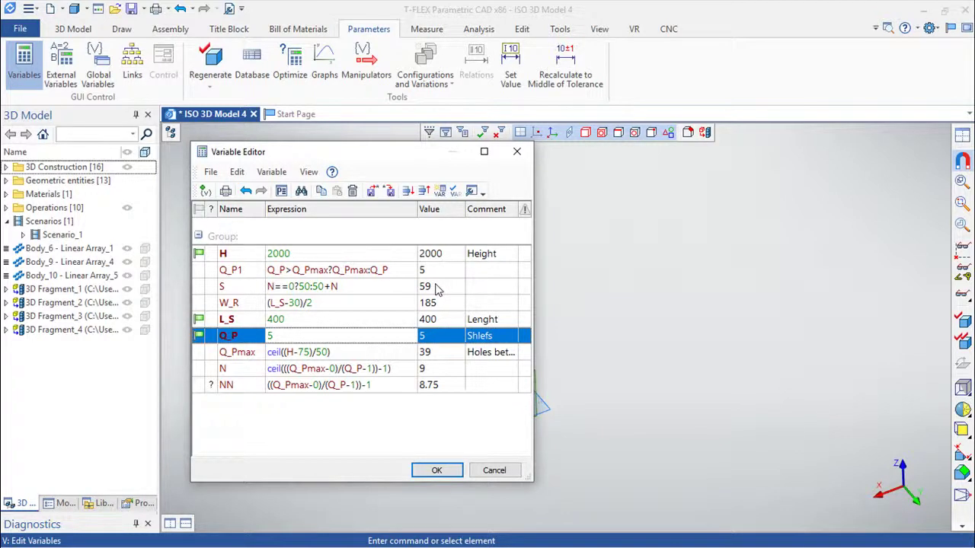
# Step: Change variable S's expression to N==0?50:50*N so it evaluates to 450, and apply
pyautogui.click(332, 288)
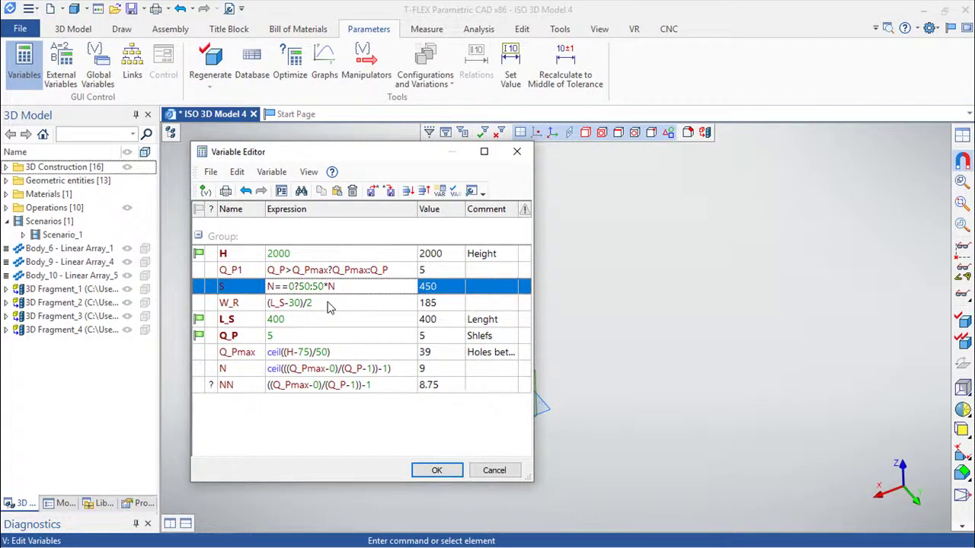
pyautogui.click(437, 467)
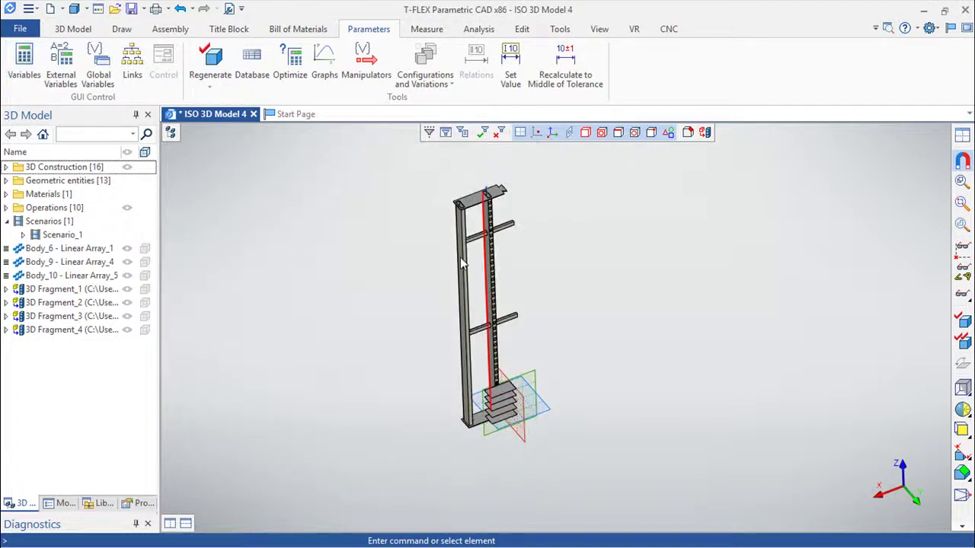
# Step: Regenerate the model so the five shelves spread along the full upright height
pyautogui.click(209, 65)
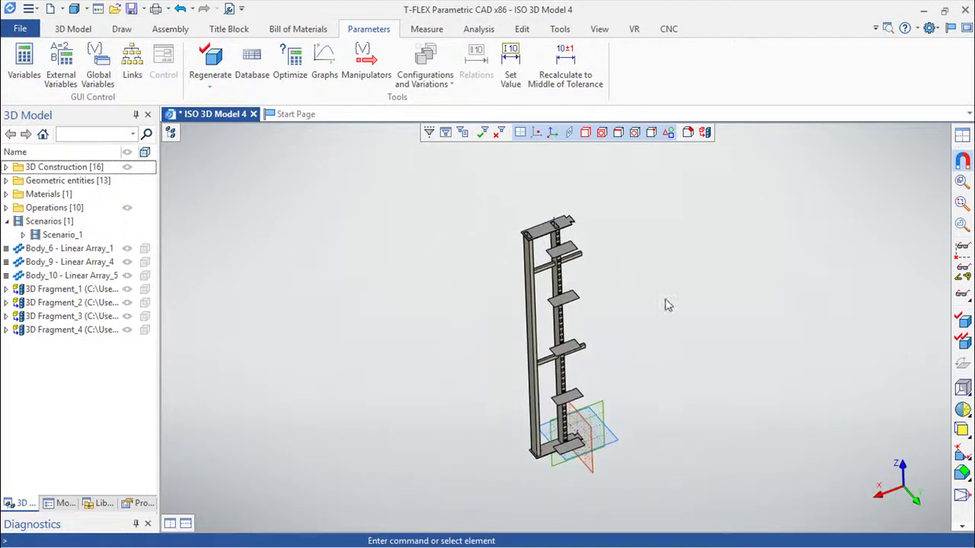
pyautogui.moveTo(638, 302); pyautogui.dragTo(636, 274, button='middle')
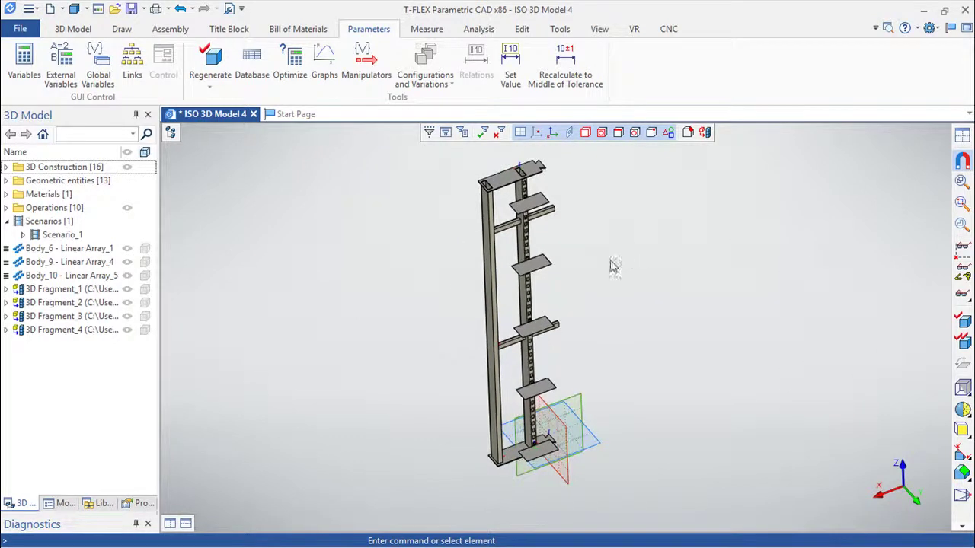
pyautogui.click(73, 35)
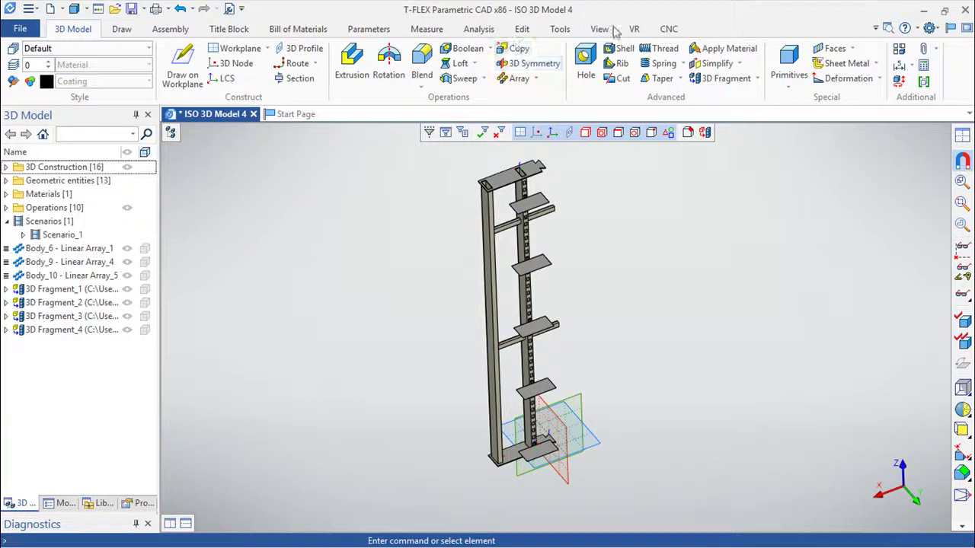
pyautogui.click(555, 30)
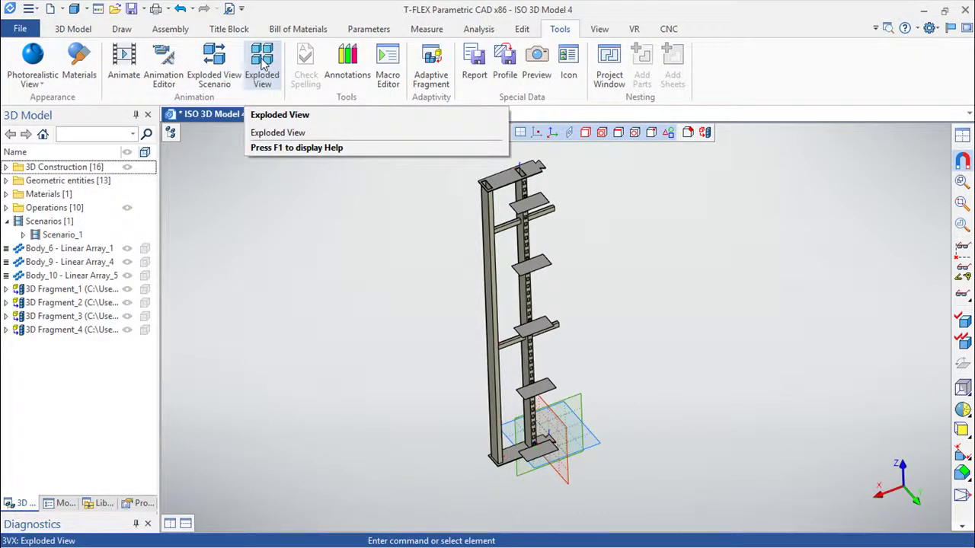
# Step: Create exploded view Scenario_1 and play it, separating and then reassembling the rack
pyautogui.click(216, 61)
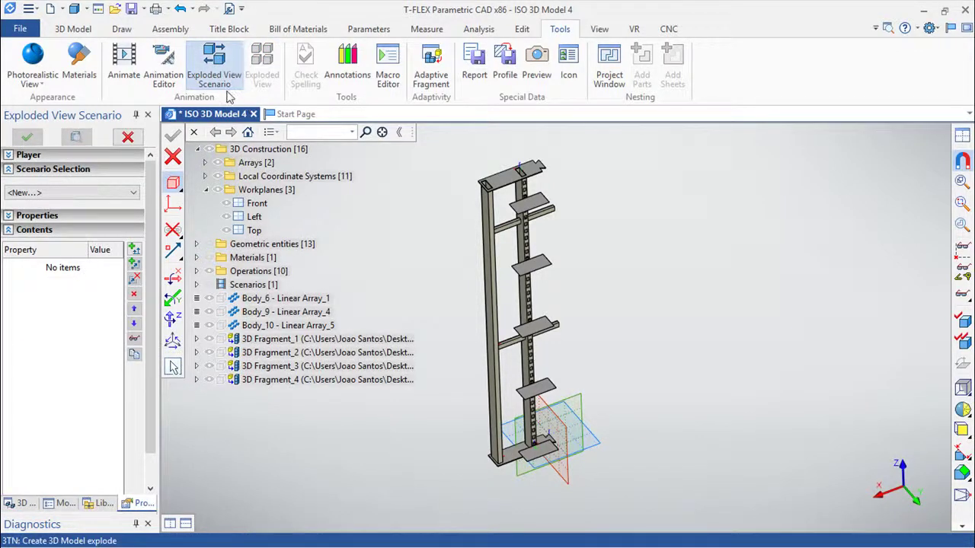
pyautogui.press('Return')
pyautogui.click(258, 69)
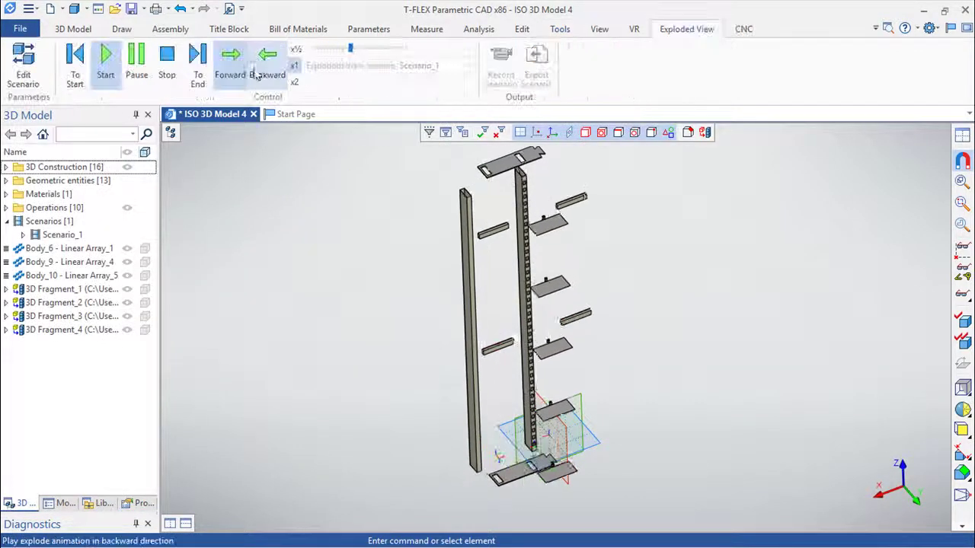
pyautogui.click(105, 61)
pyautogui.moveTo(751, 373)
pyautogui.mouseDown(button='middle')
pyautogui.moveTo(751, 387)
pyautogui.moveTo(712, 367)
pyautogui.mouseUp(button='middle')
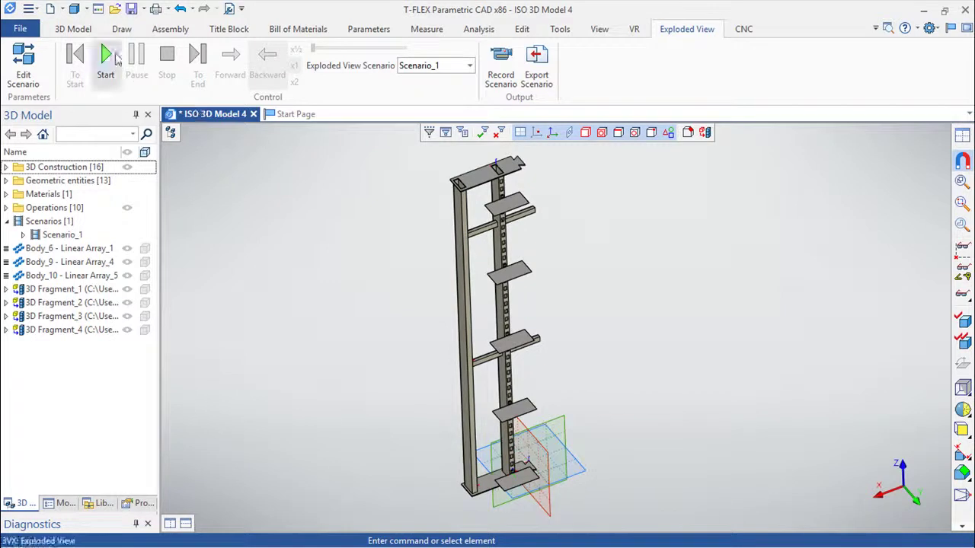
pyautogui.click(77, 30)
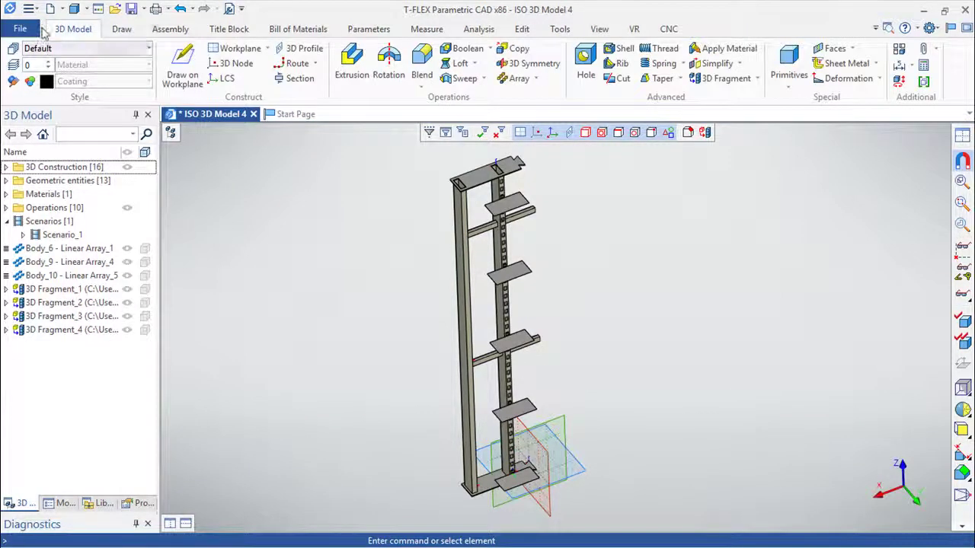
# Step: Save a copy of the model in the Espositor folder under the new file name Left.grb
pyautogui.click(20, 29)
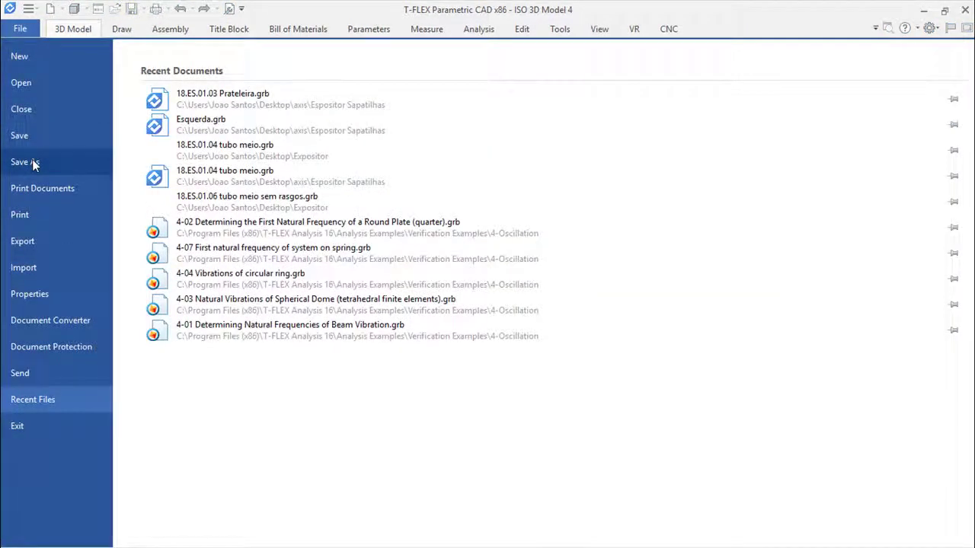
pyautogui.click(33, 163)
pyautogui.click(432, 463)
pyautogui.moveTo(432, 463); pyautogui.dragTo(347, 461)
pyautogui.write('Left')
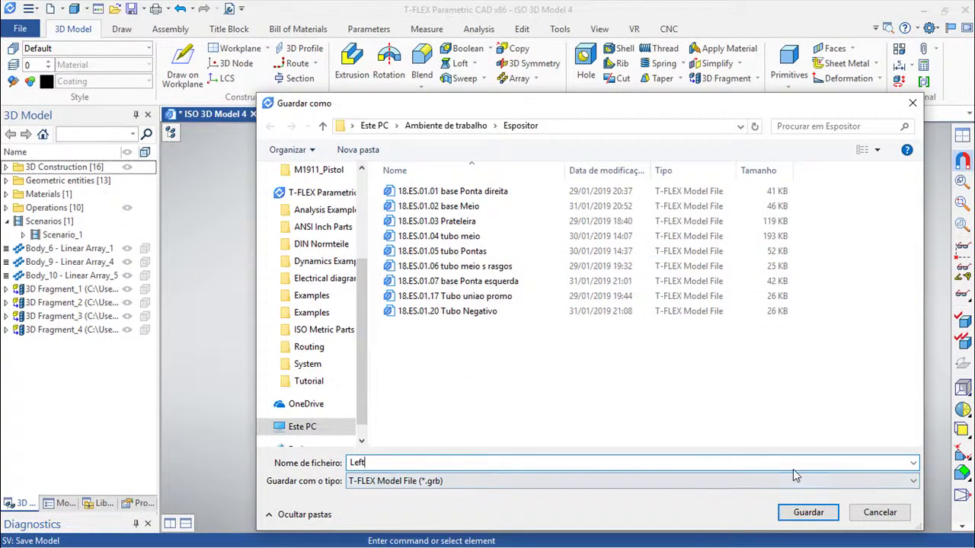
pyautogui.click(817, 515)
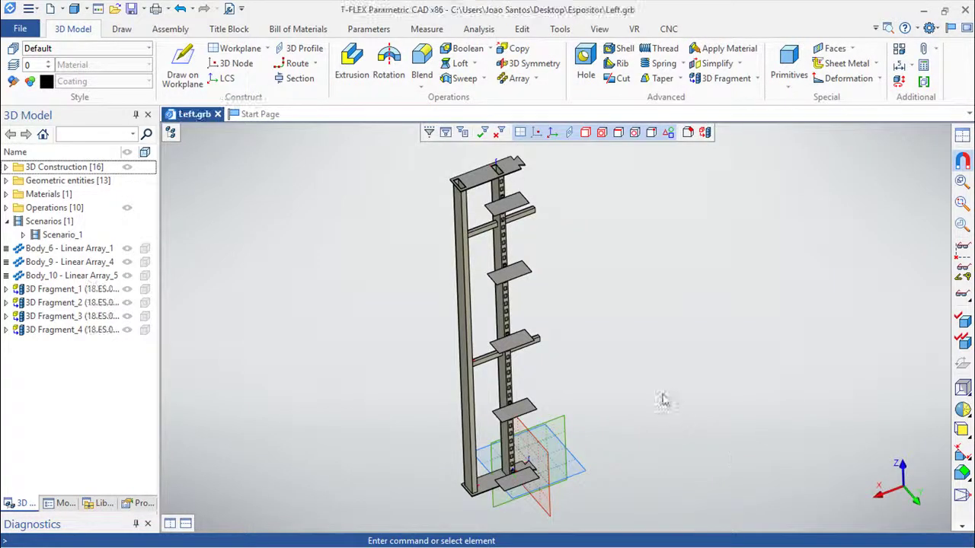